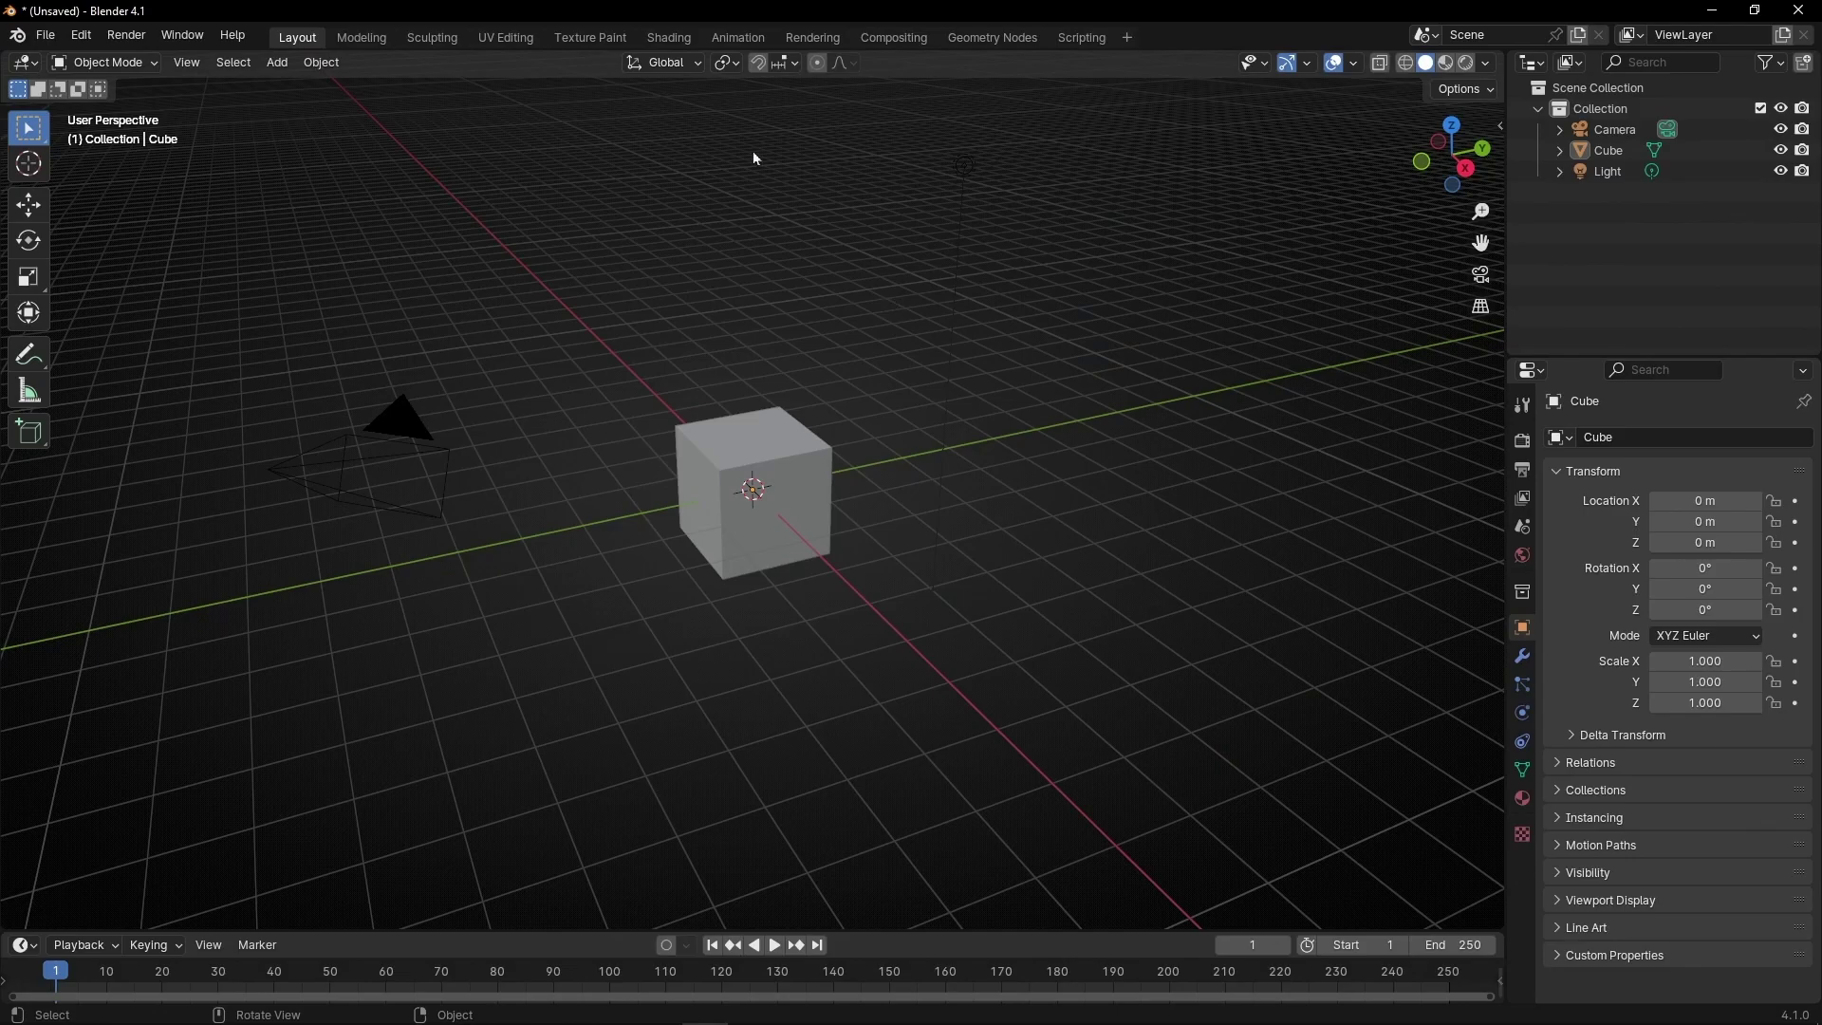
Step: Delete the default cube, camera and light, leaving an empty collection
key("Delete")
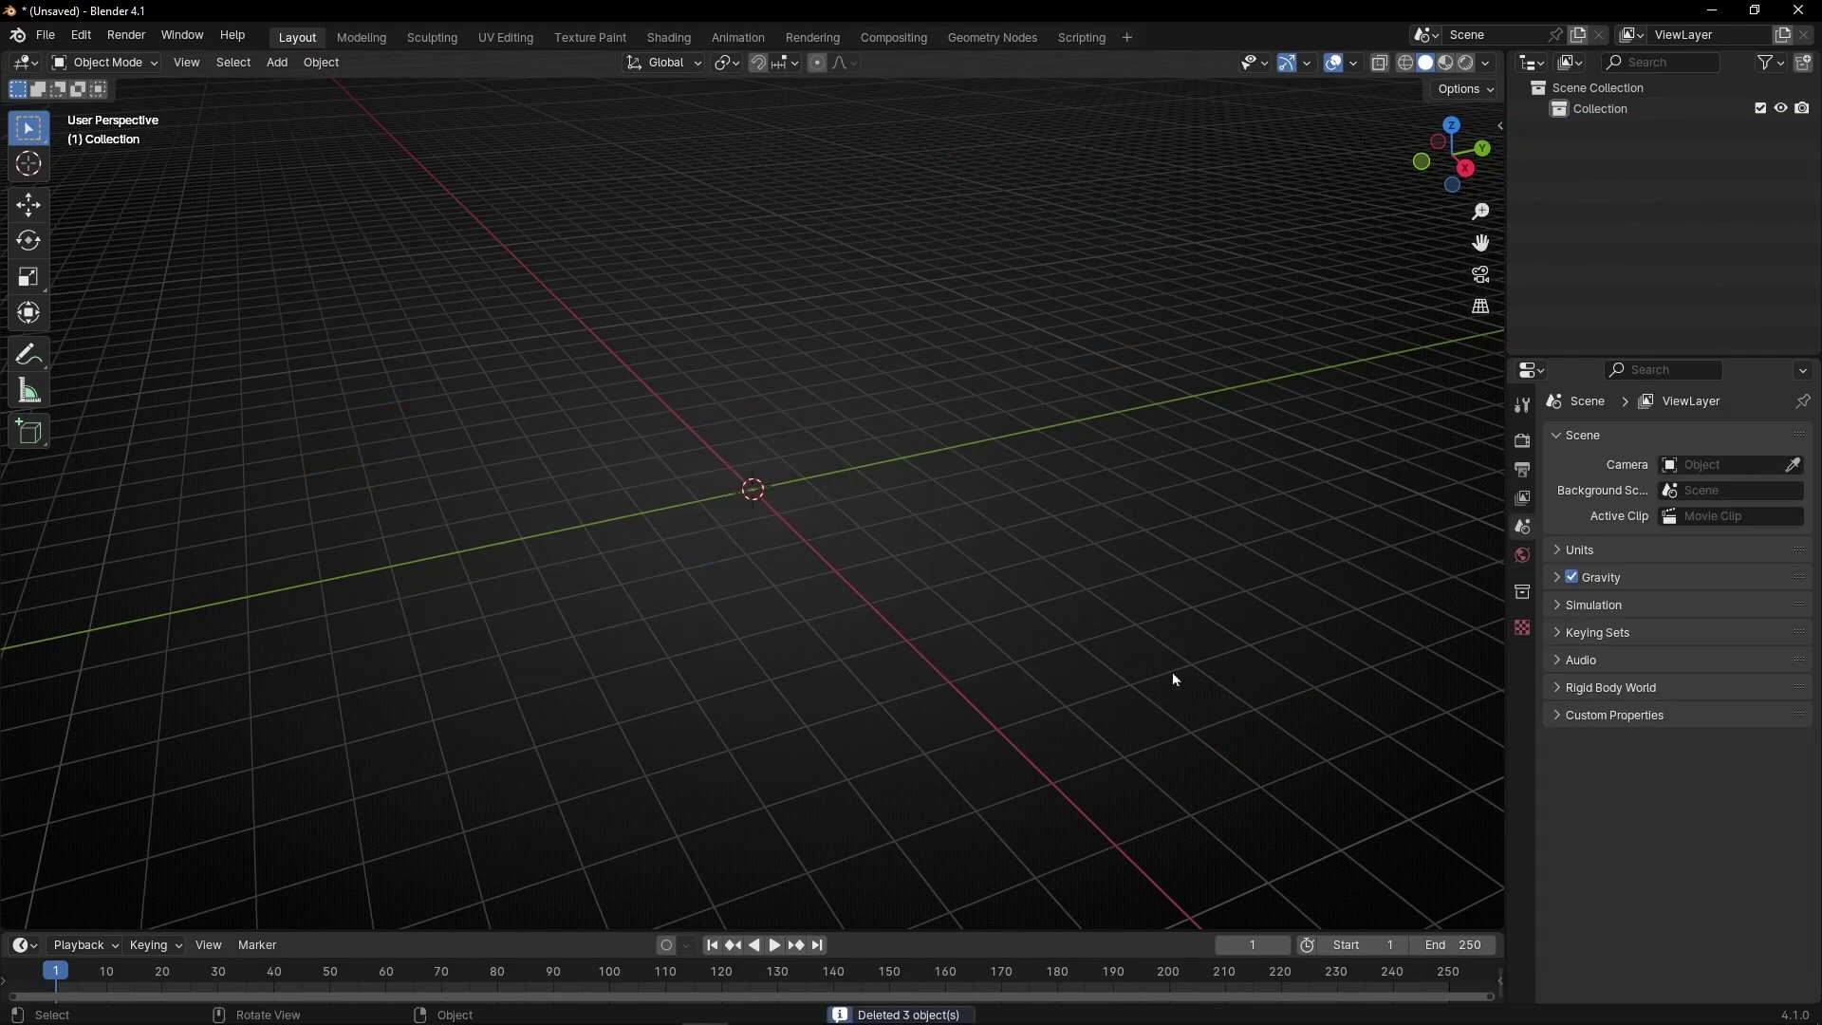
Step: Add a mesh circle and set its Fill Type to N-Gon
left_click(277, 63)
mouse_move(346, 85)
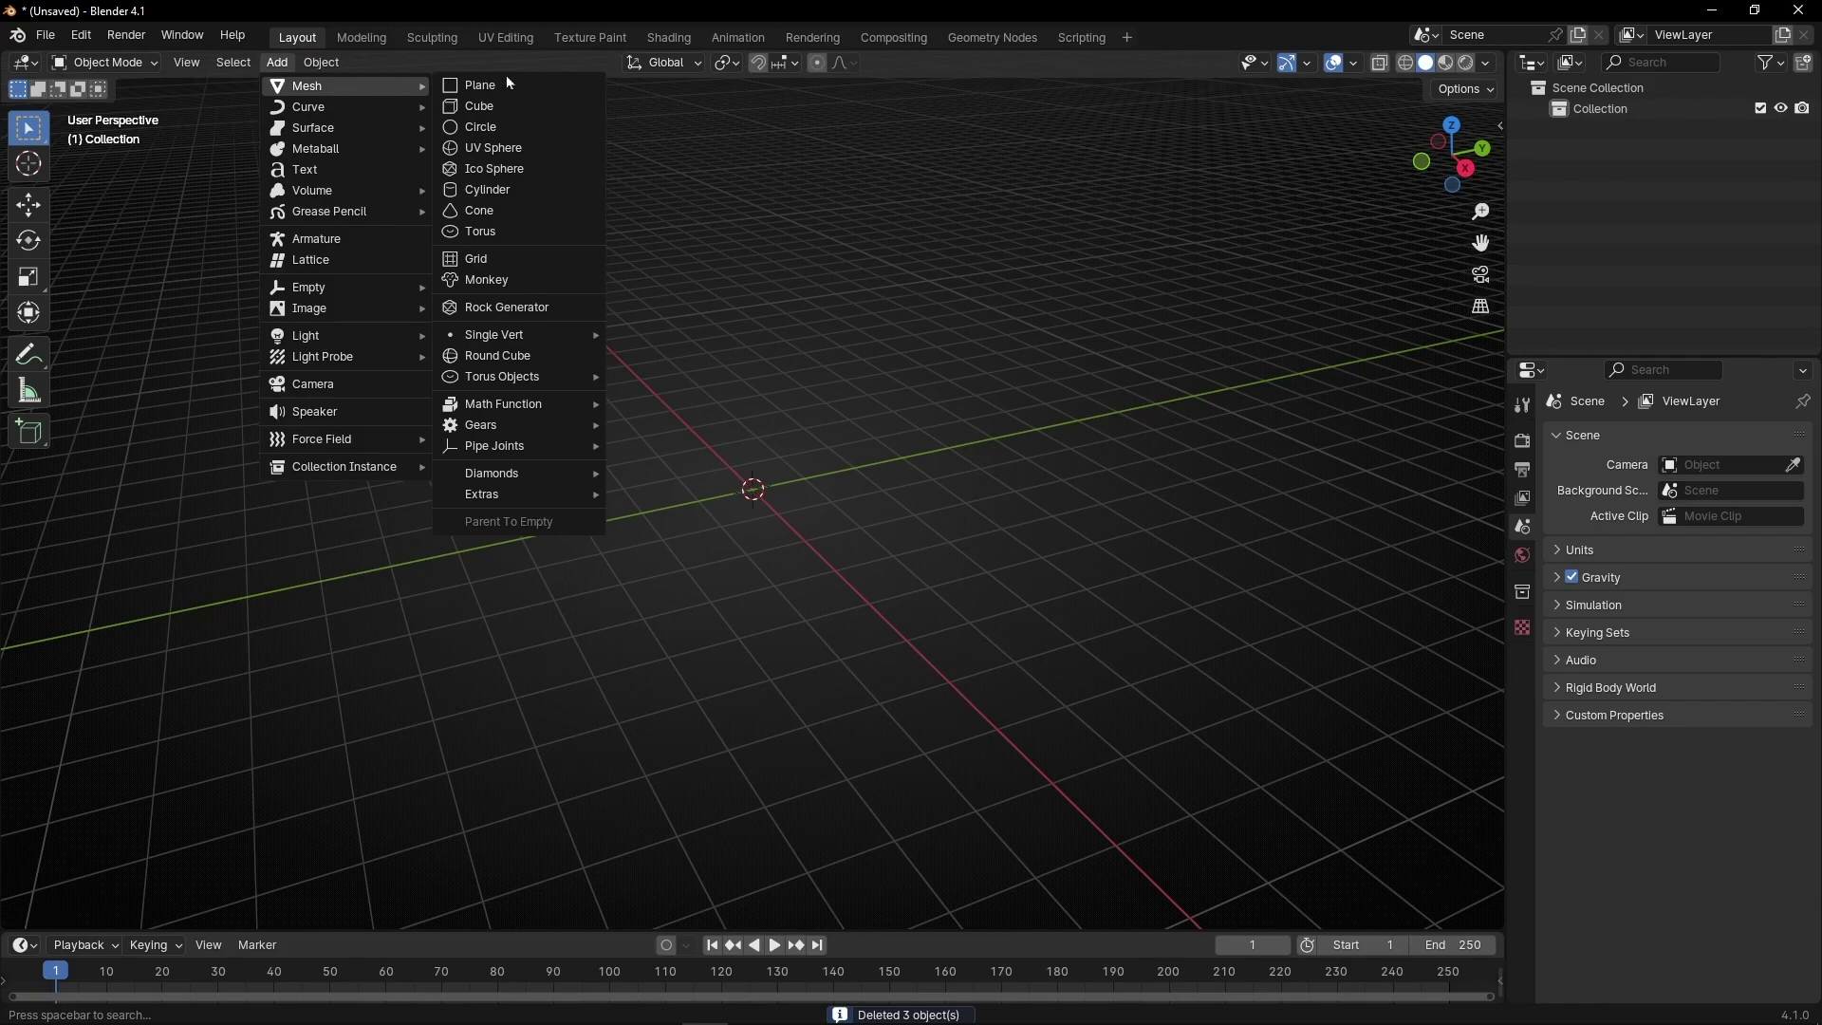
left_click(532, 127)
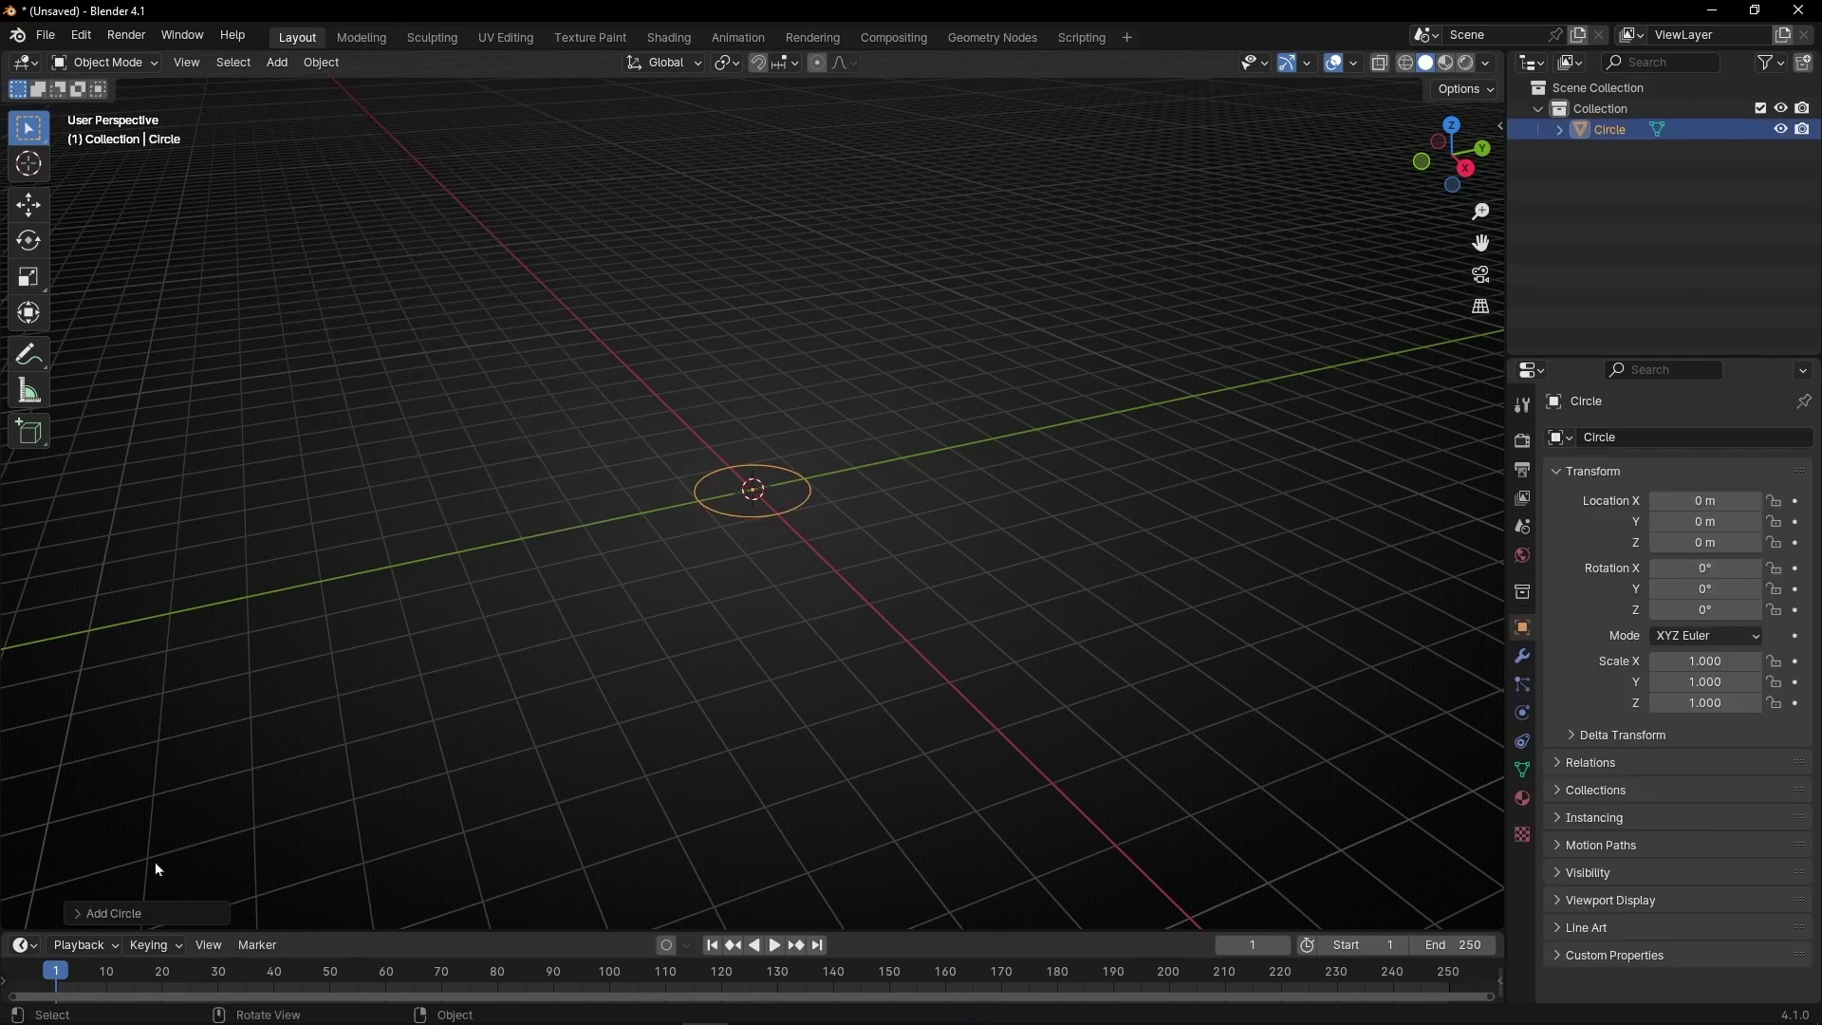
left_click(131, 911)
scroll(786, 595, "up", 6)
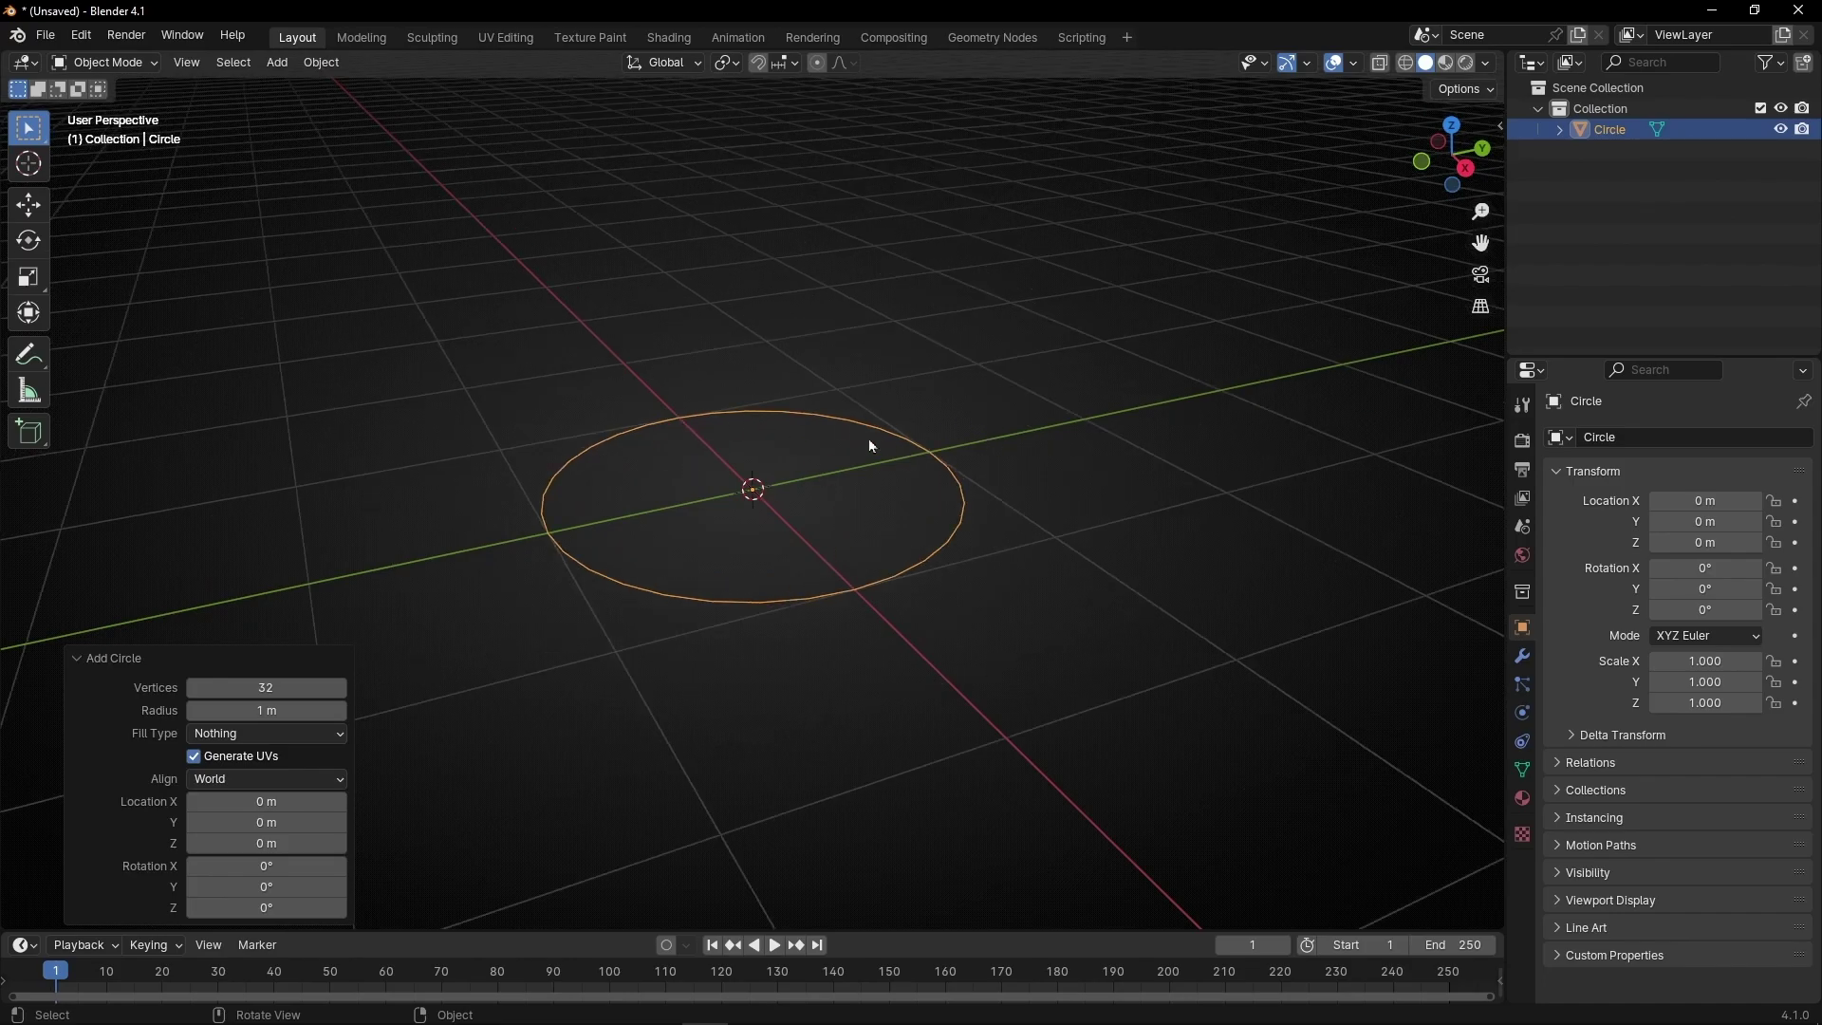
left_click(234, 736)
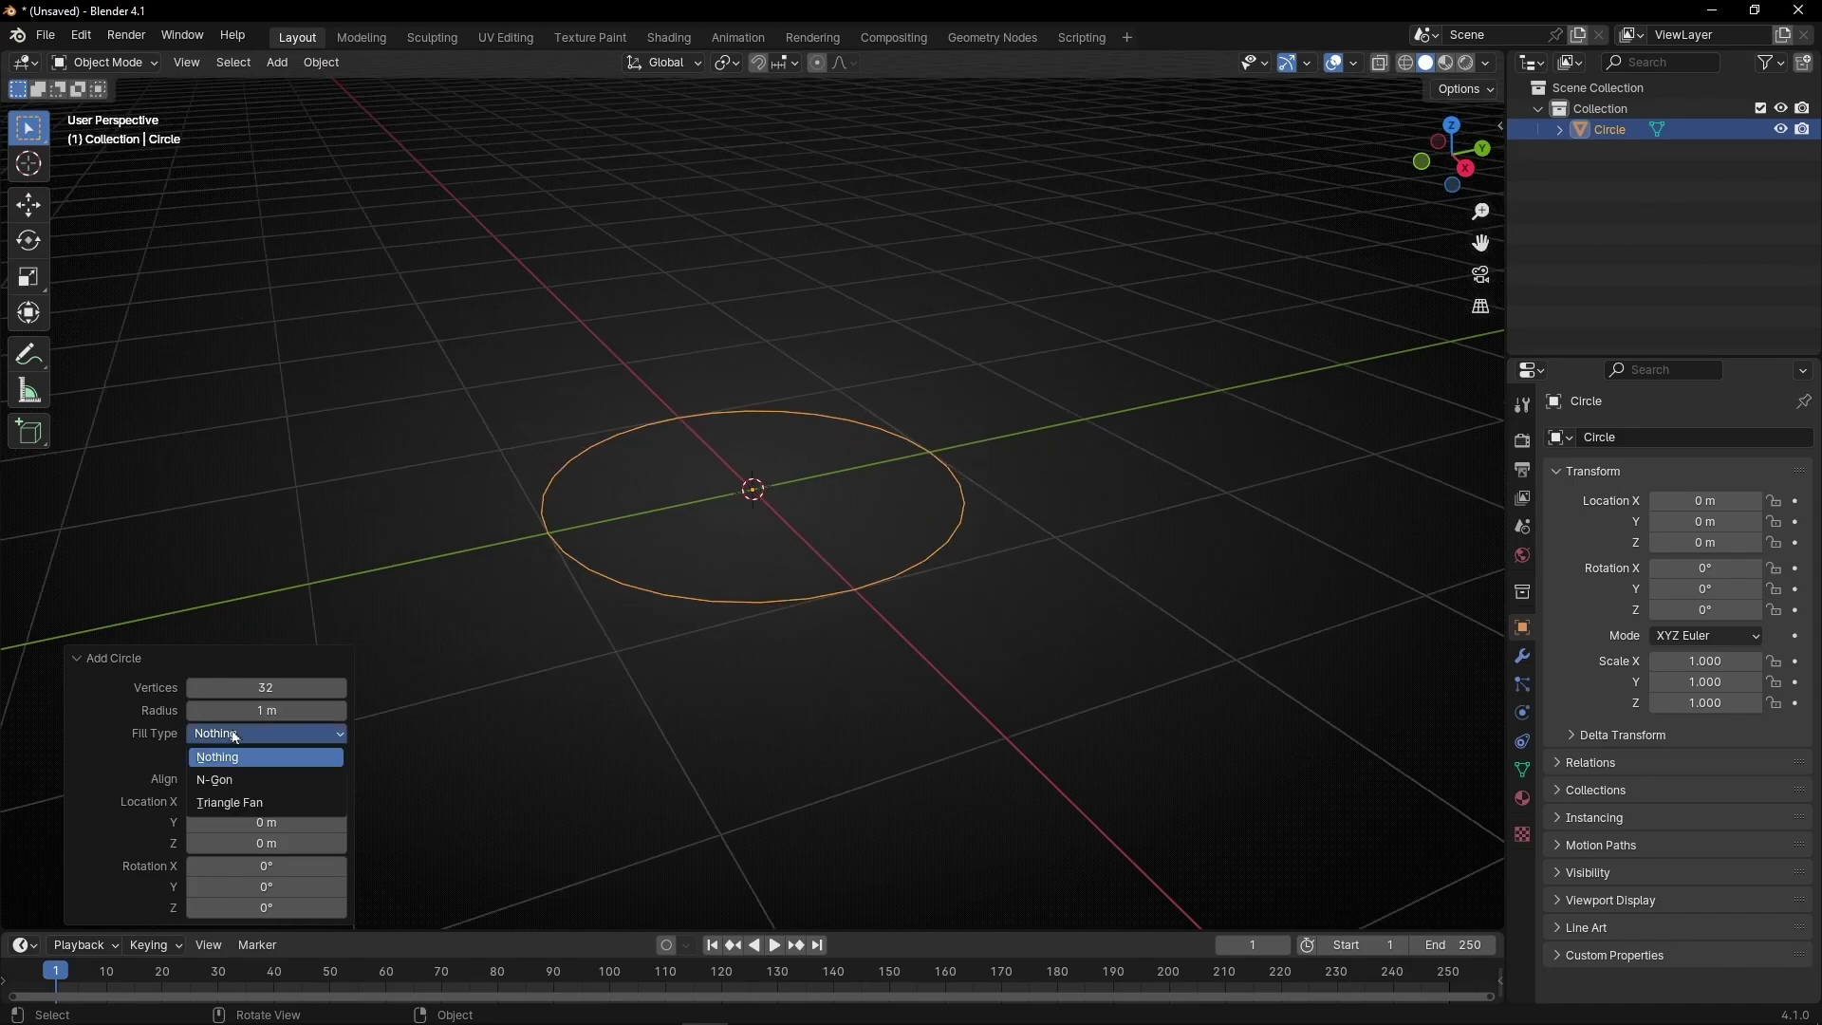
left_click(231, 779)
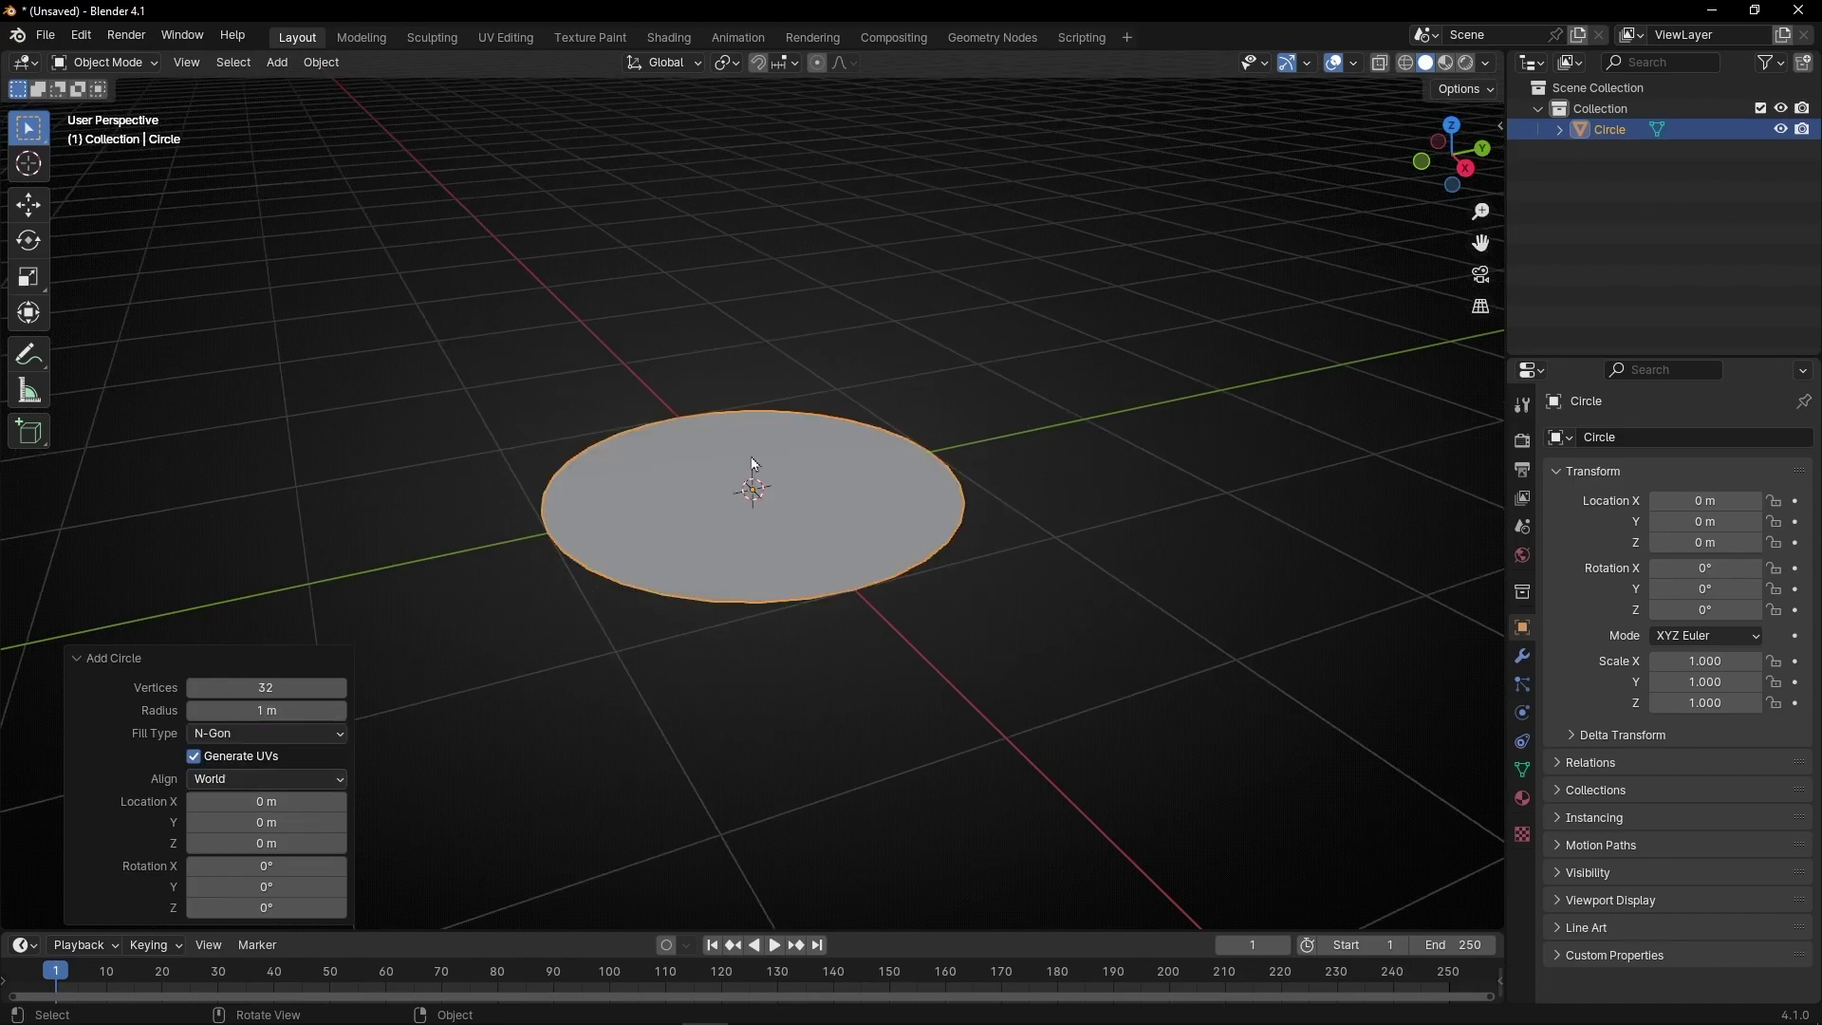
Step: Raise the circle's vertex count to 63, deselect it and view it from the top
middle_click_drag(753, 480, 707, 589)
scroll(525, 417, "up", 2)
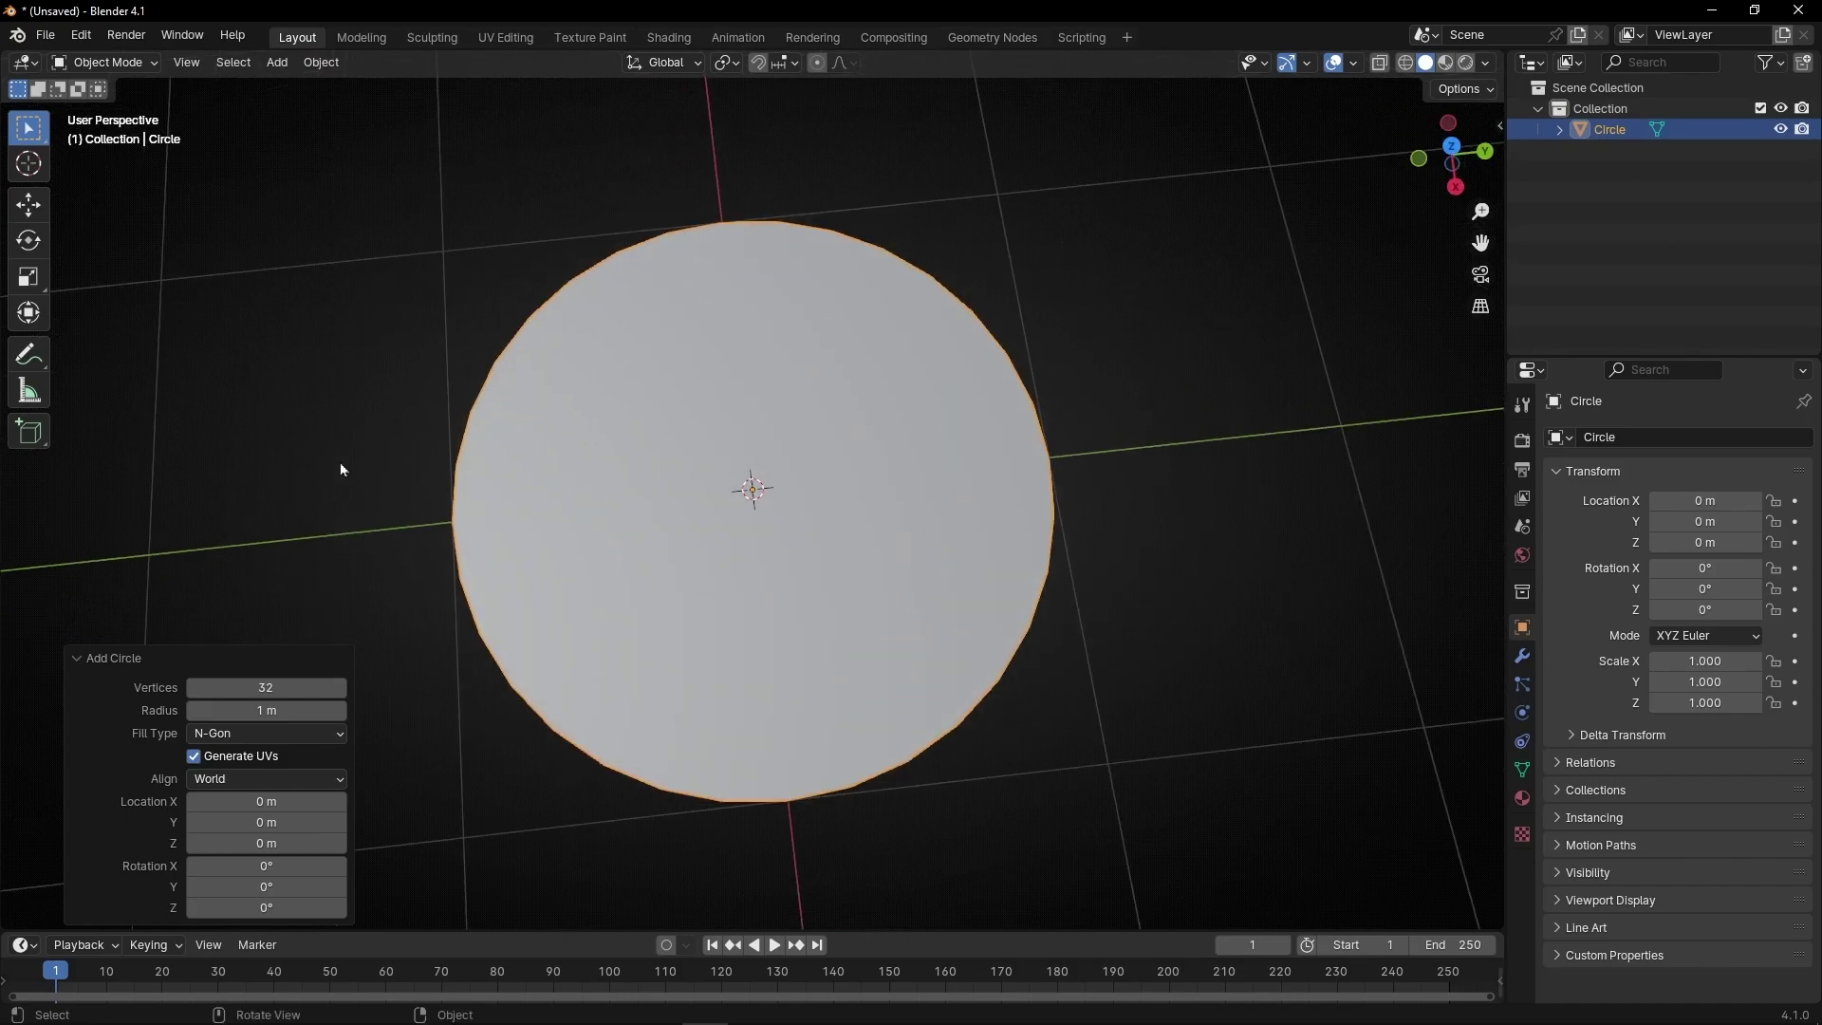
left_click_drag(275, 687, 493, 373)
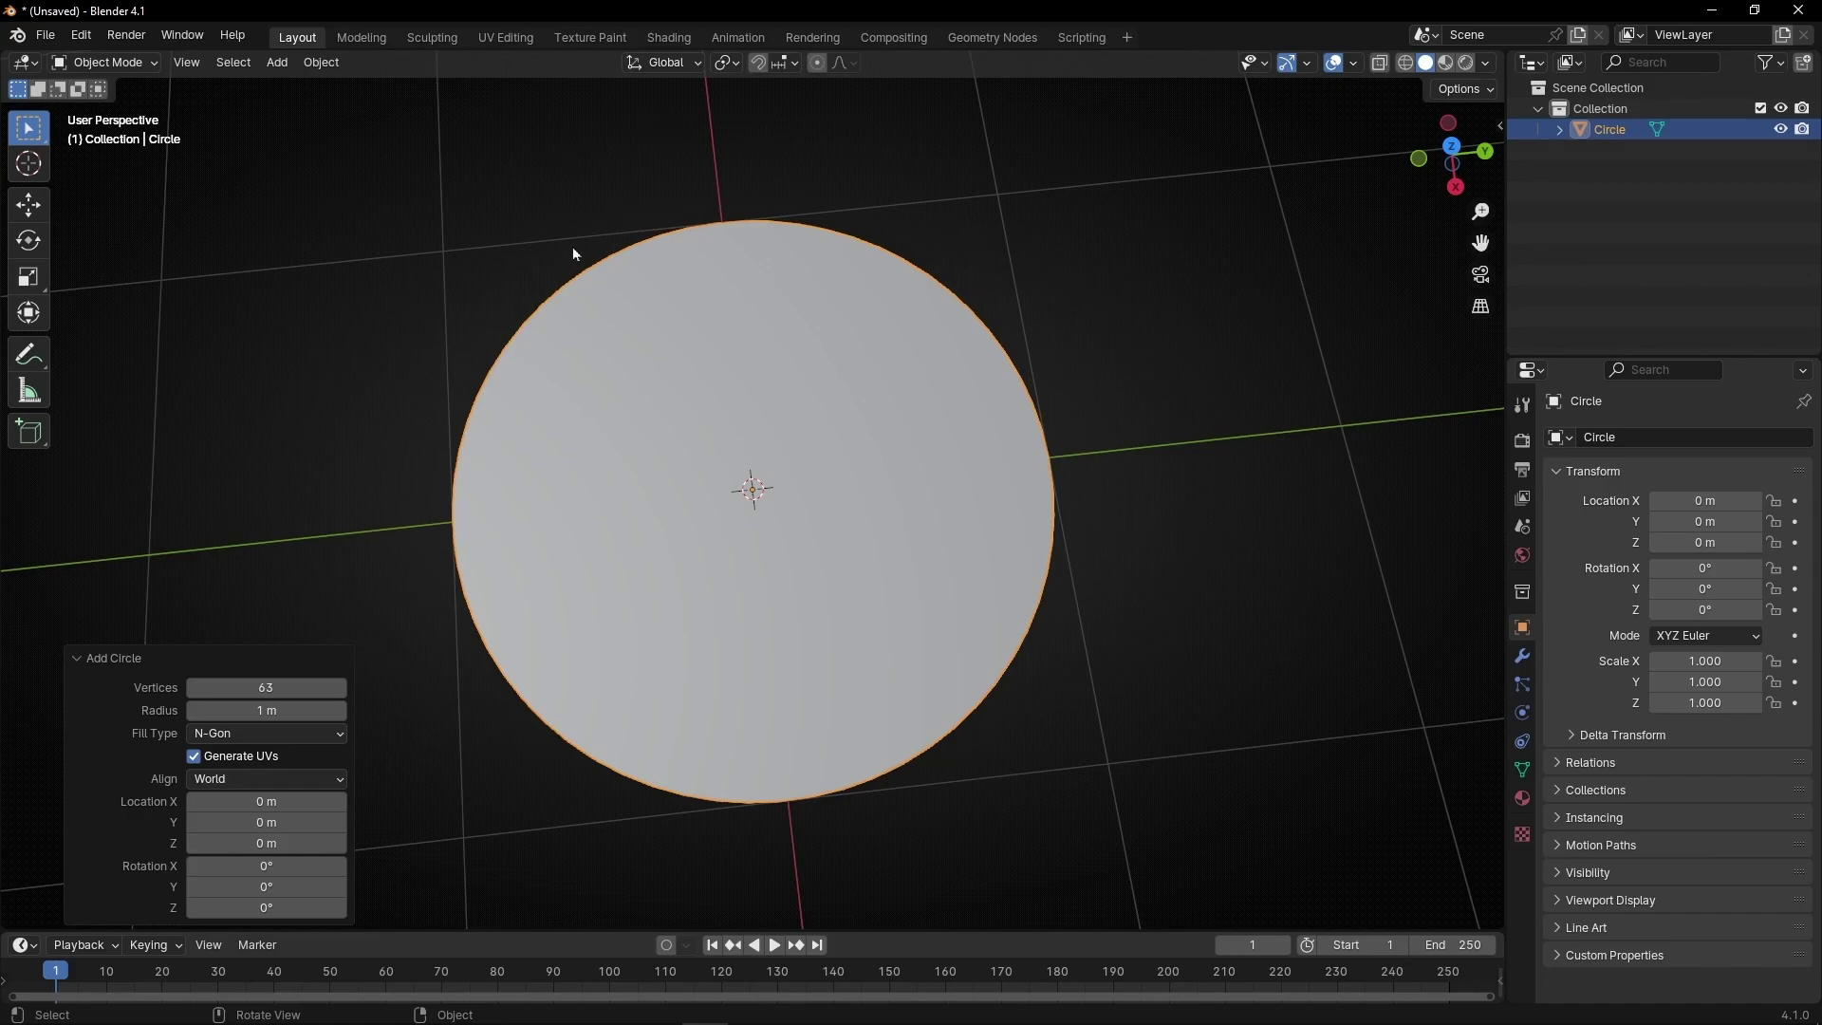
left_click(403, 333)
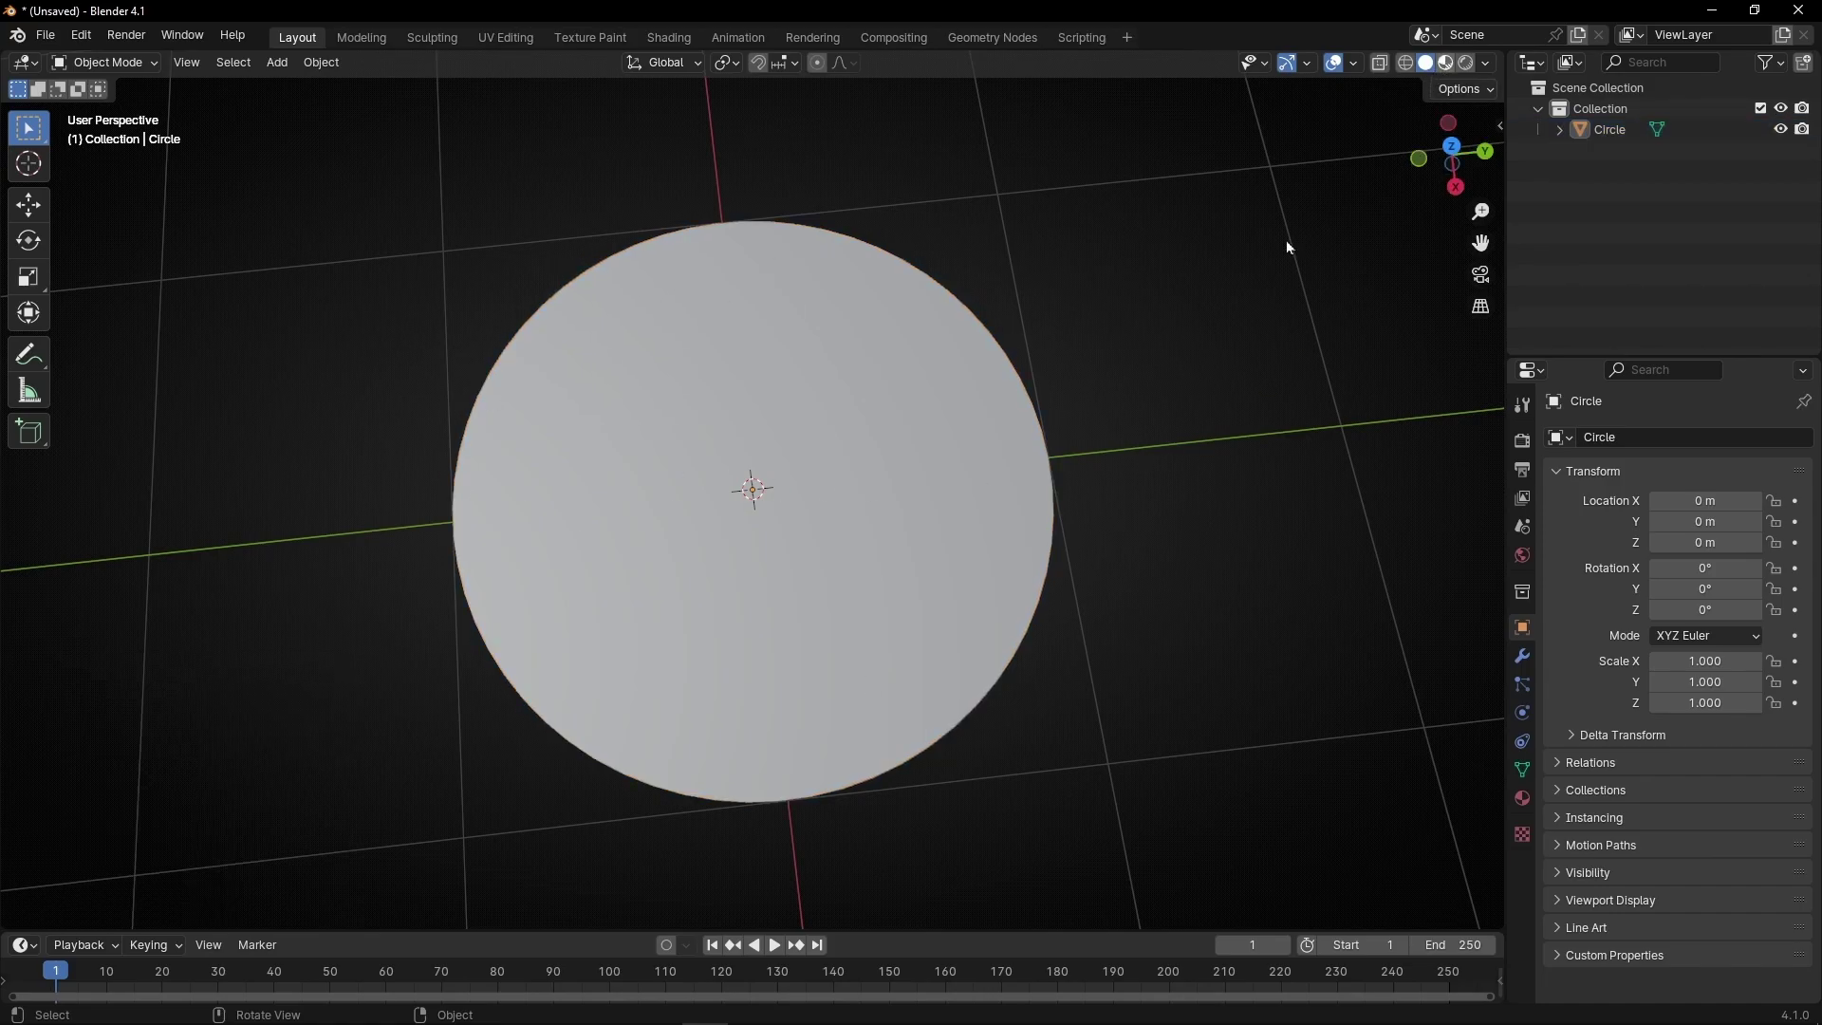
left_click(1454, 147)
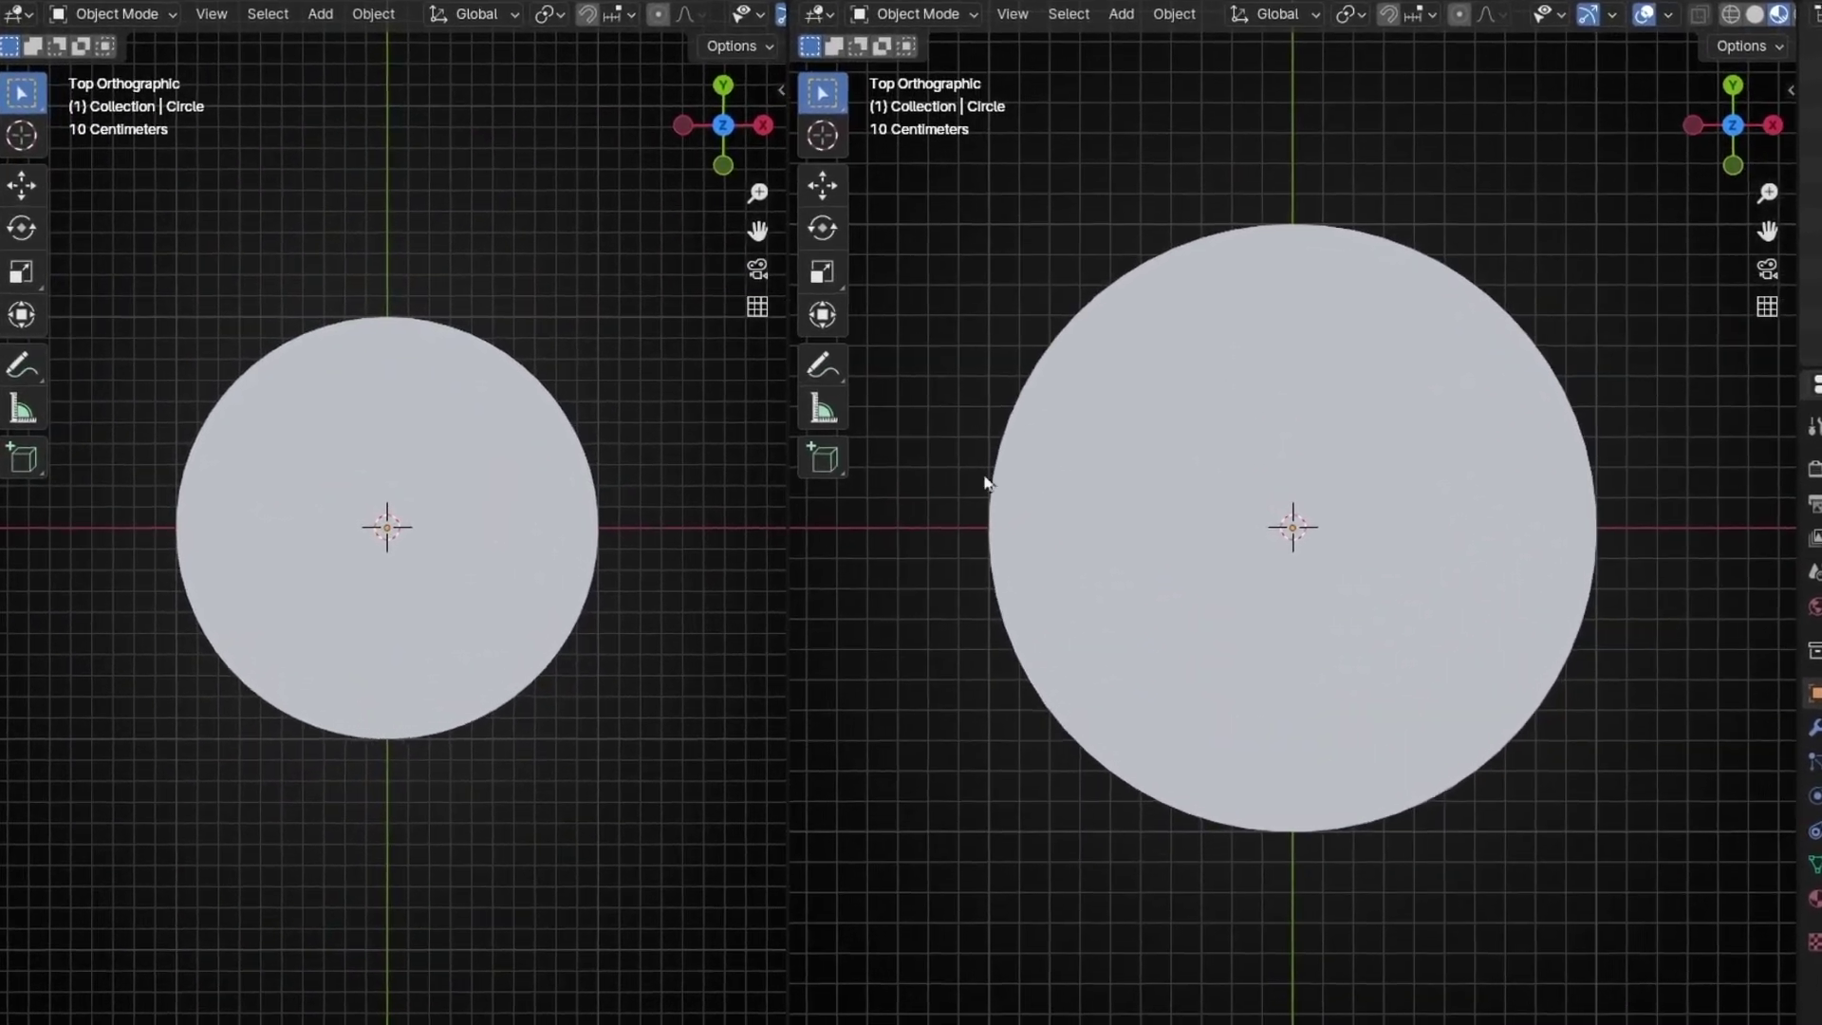
Step: Turn the left area into the Shader Editor and create a new material, Material.001
left_click(19, 14)
left_click(36, 237)
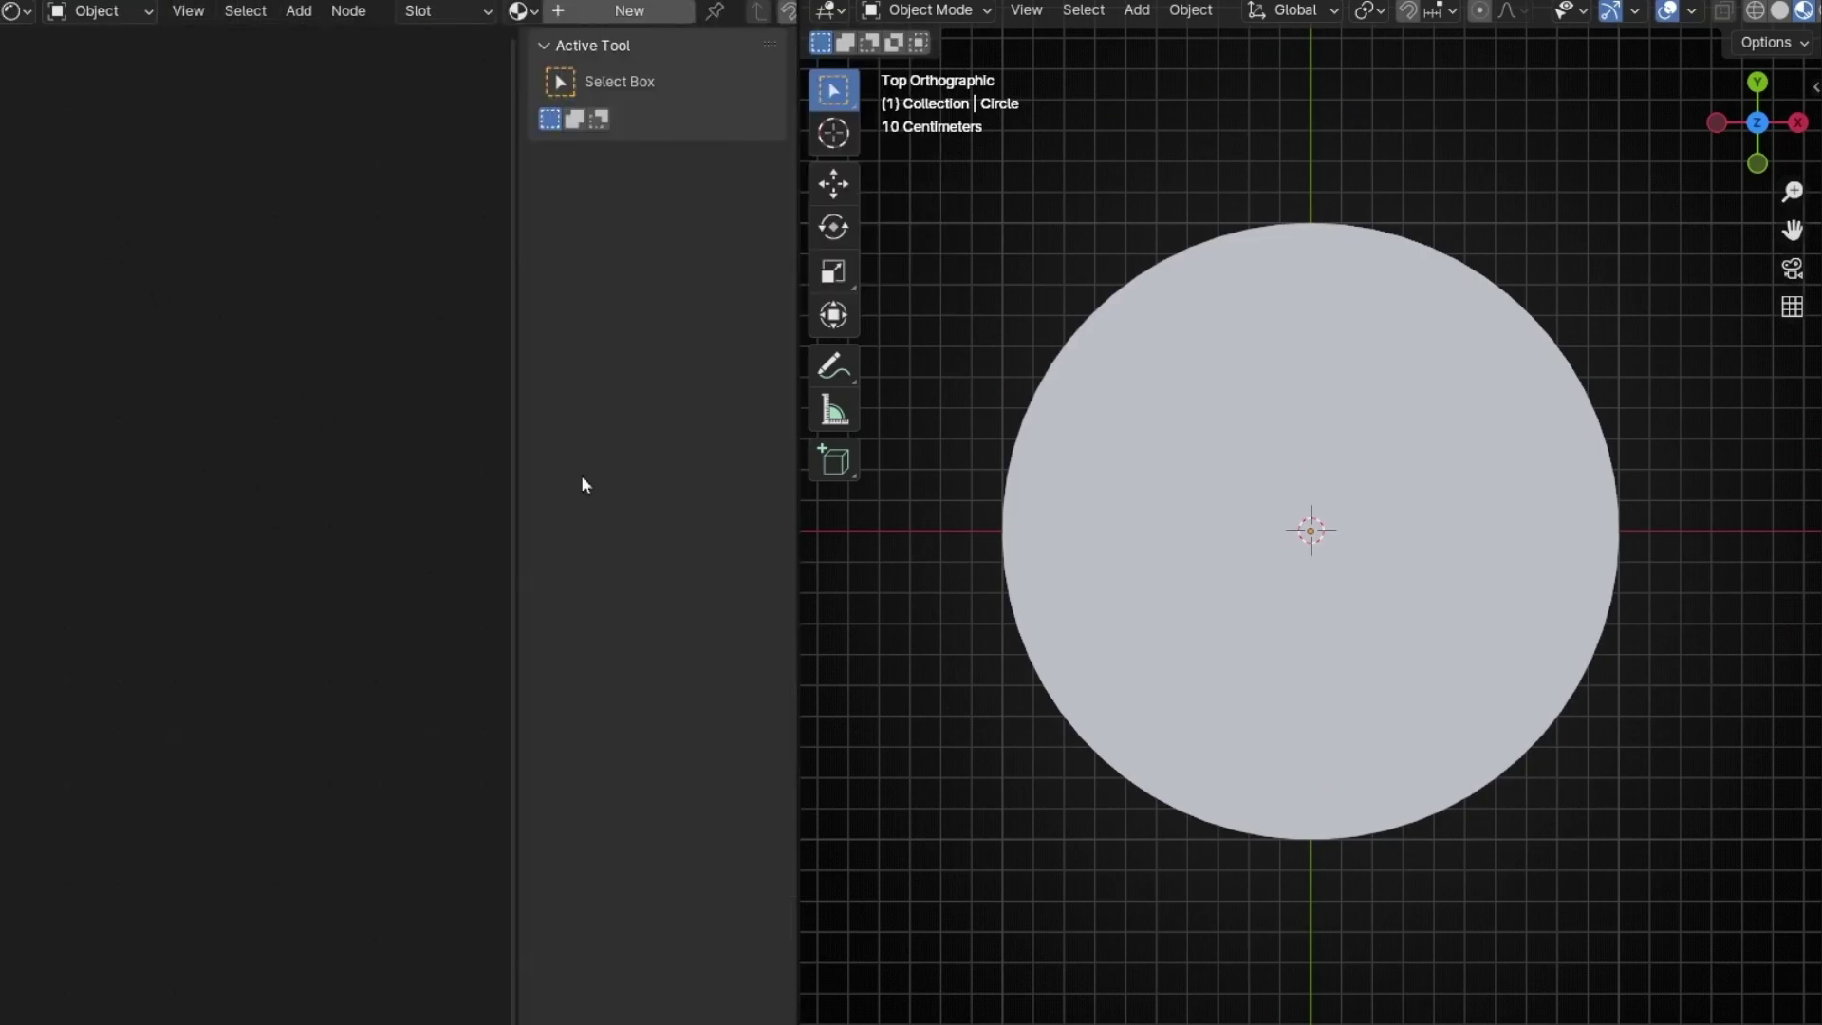
left_click(630, 10)
scroll(249, 503, "up", 3)
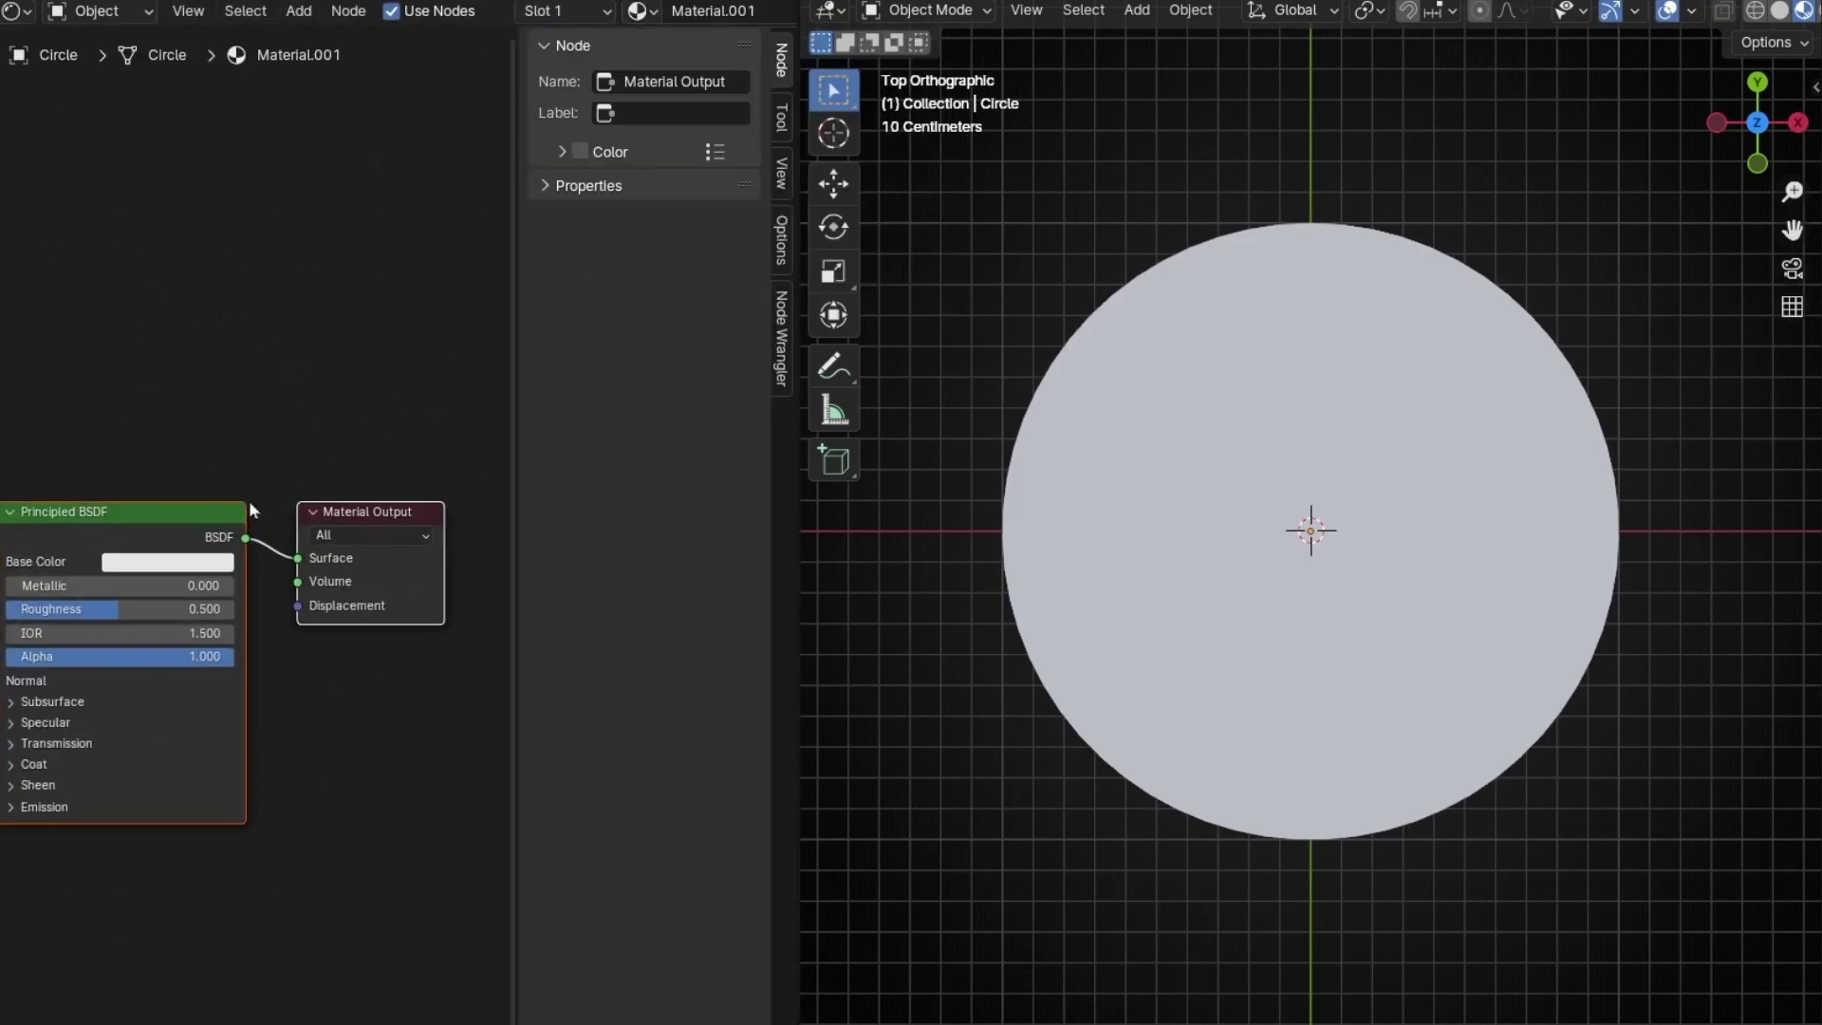
Step: Set the Principled BSDF base colour to bright green
left_click(253, 501)
left_click(295, 325)
mouse_move(294, 325)
left_mouse_down()
mouse_move(273, 171)
mouse_move(245, 176)
left_mouse_up()
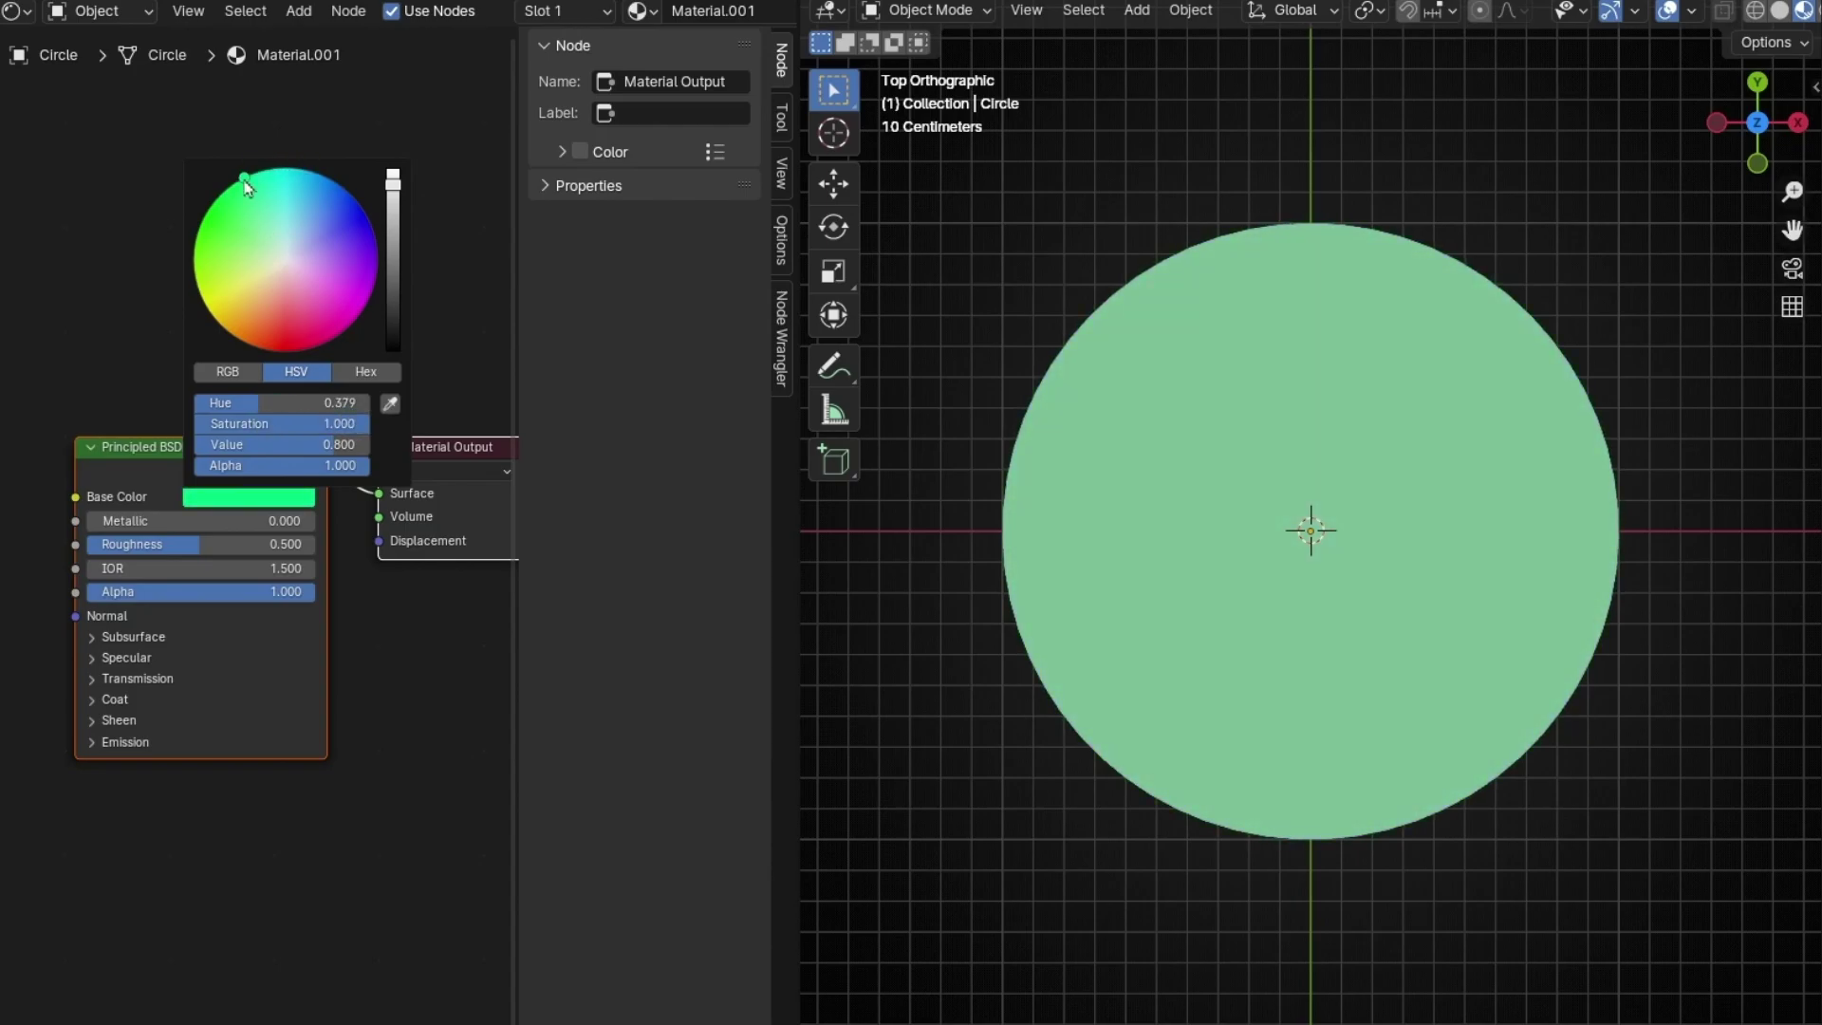
scroll(349, 750, "up", 1)
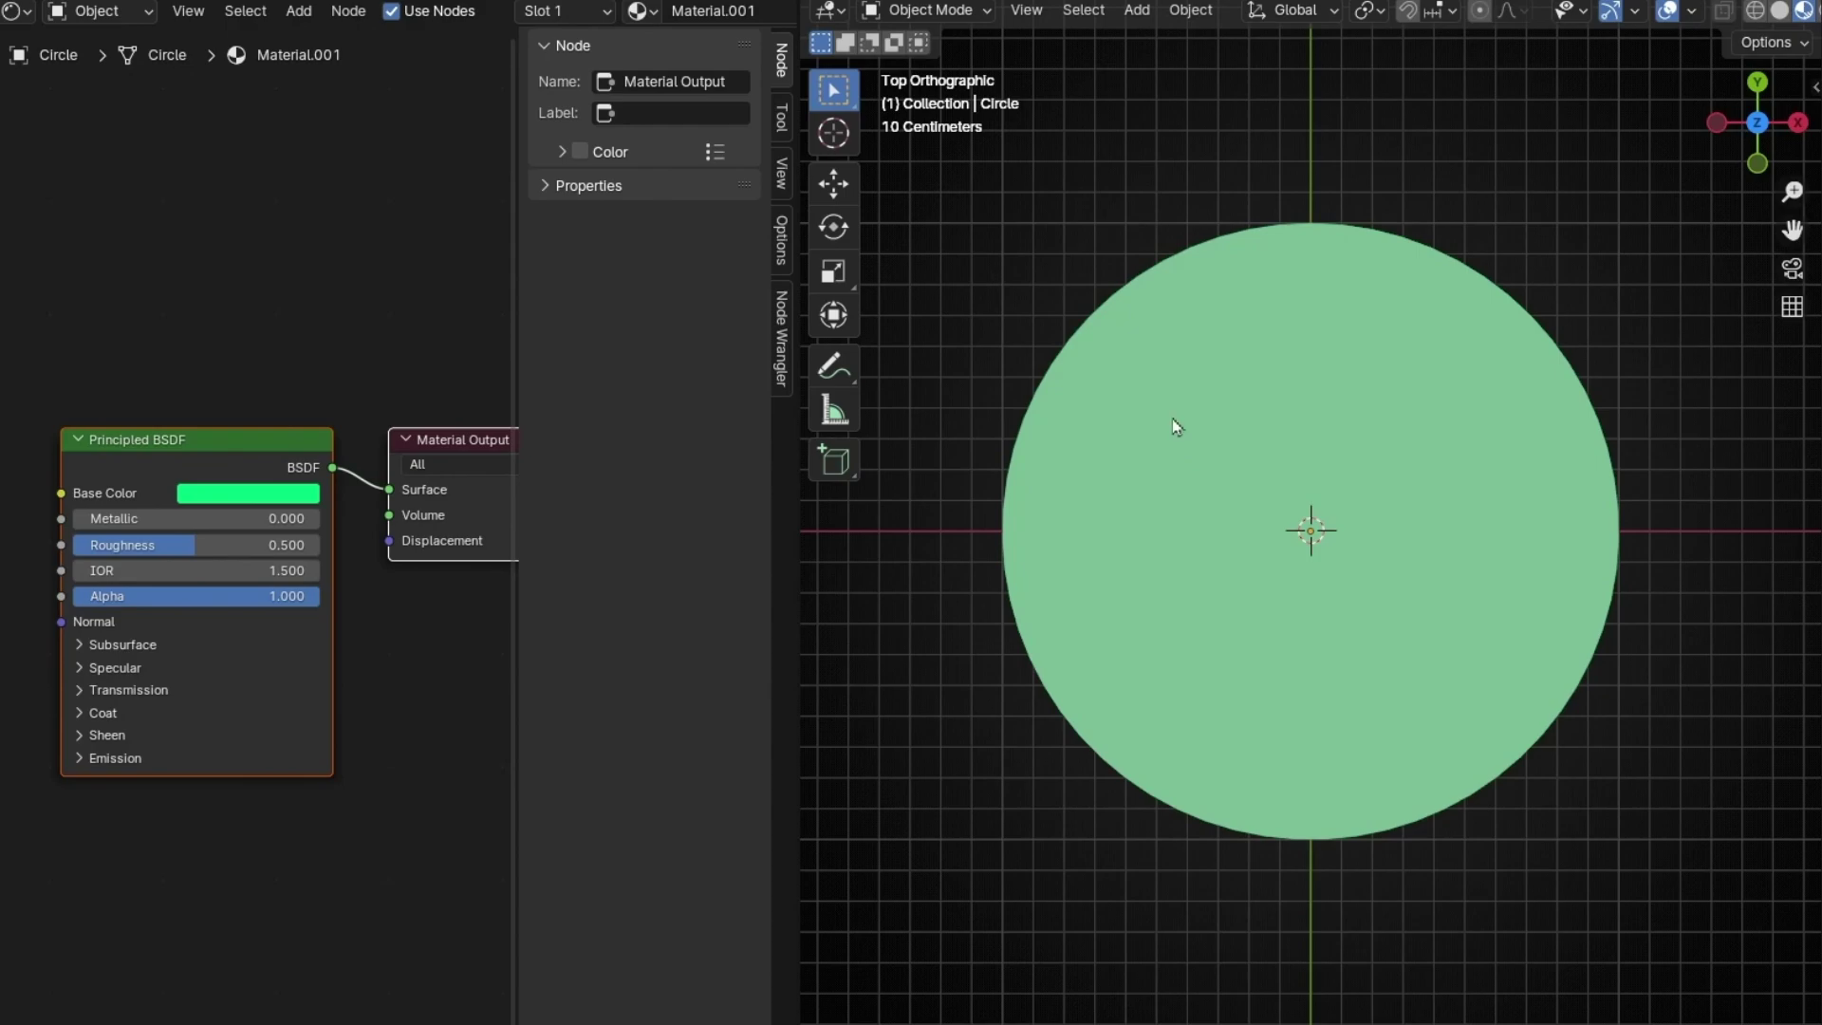
Step: Set the material's Blend Mode to Alpha Blend
left_click(780, 238)
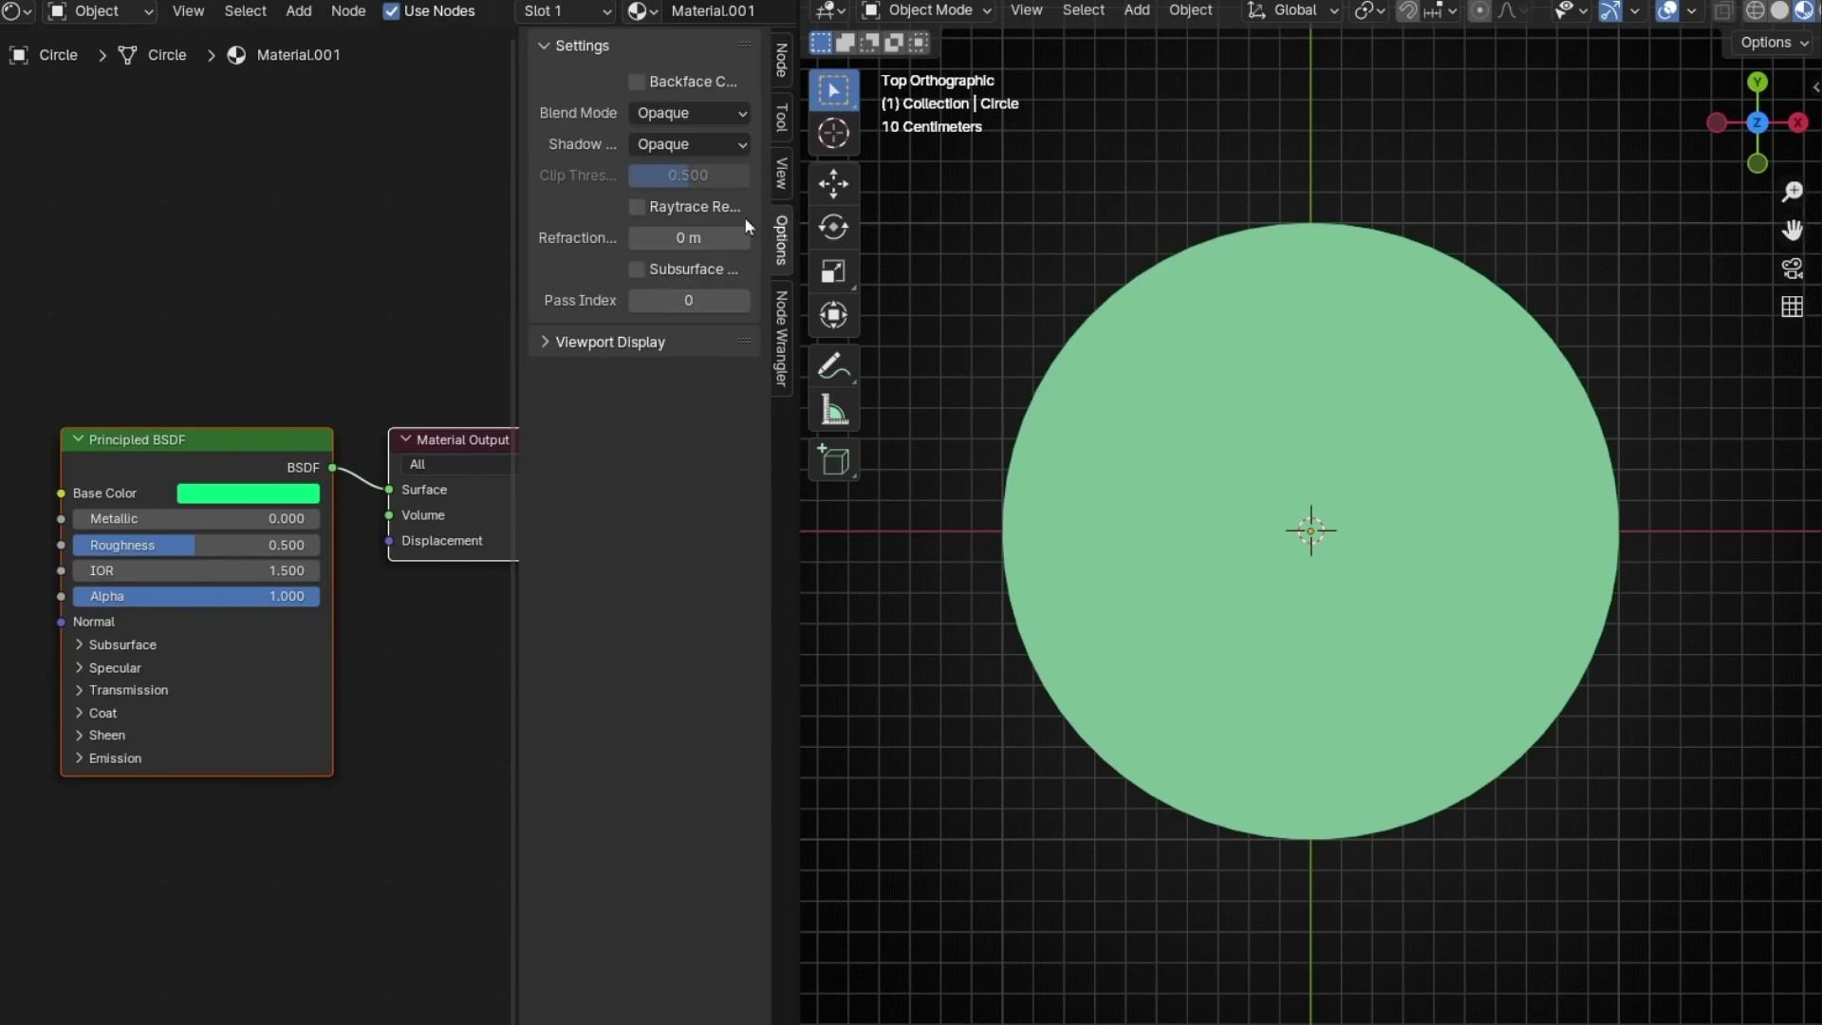
left_click(669, 114)
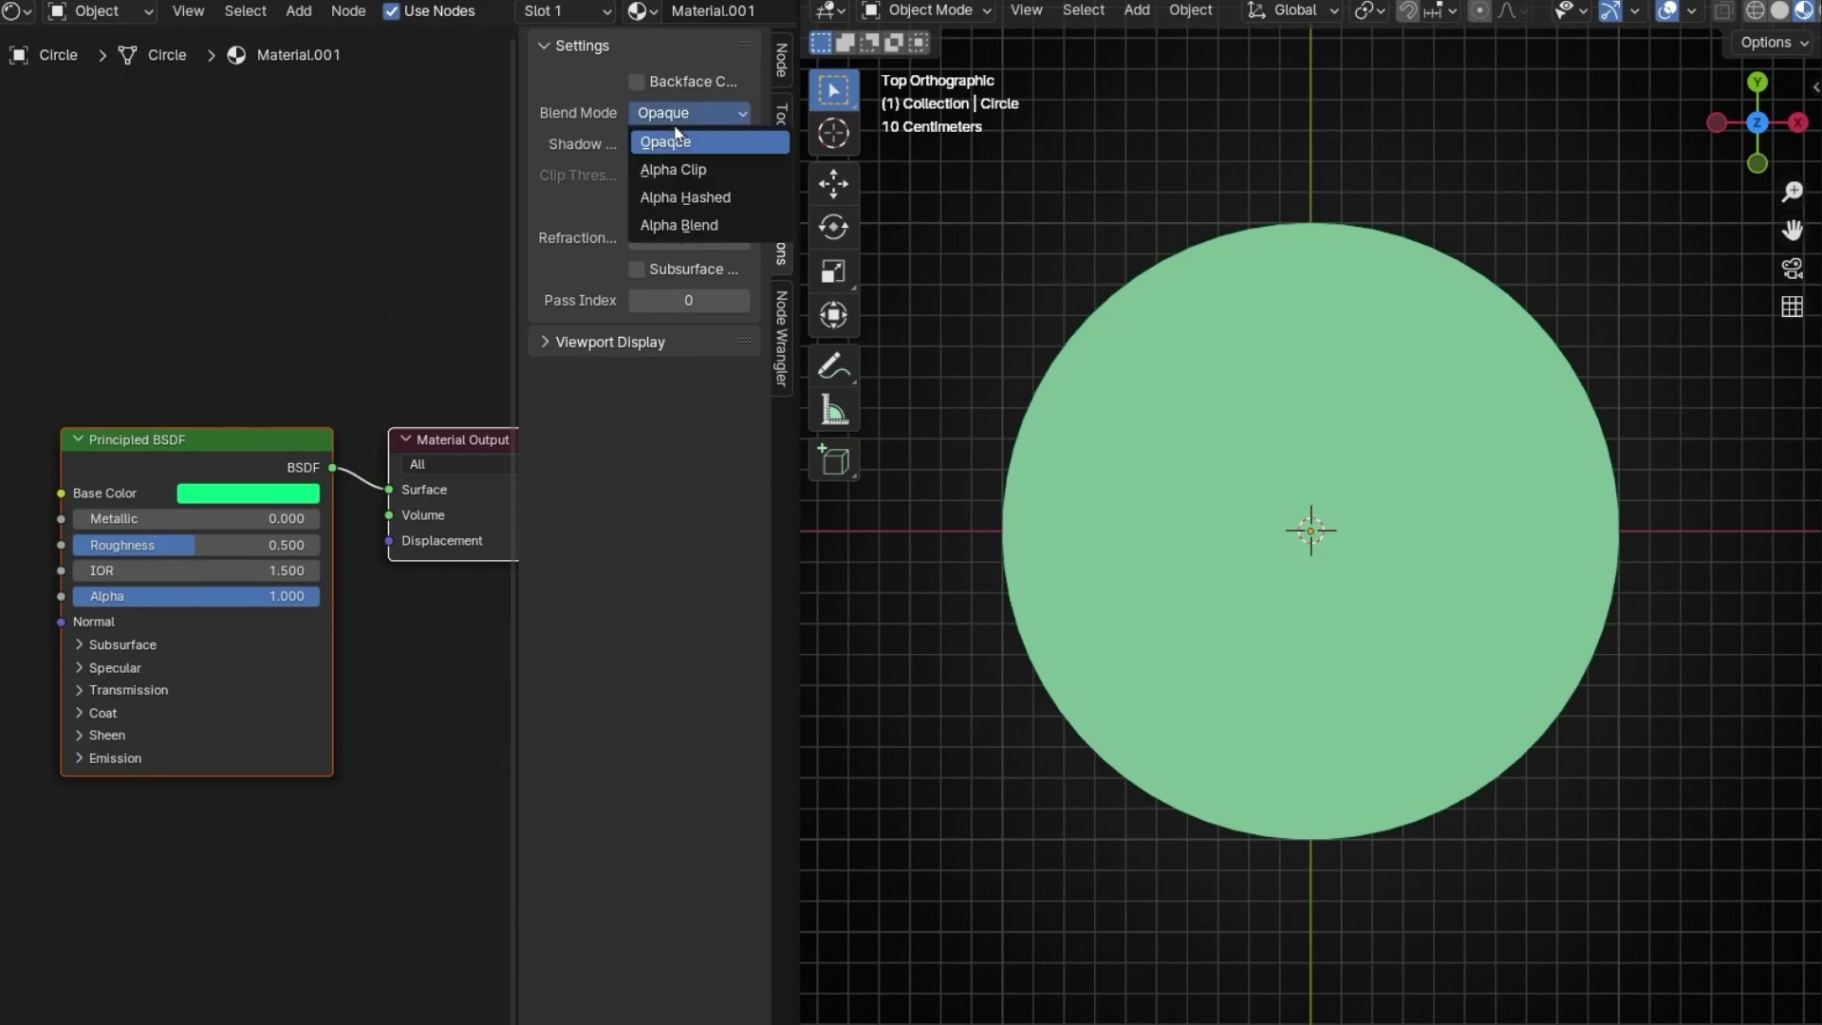
left_click(698, 227)
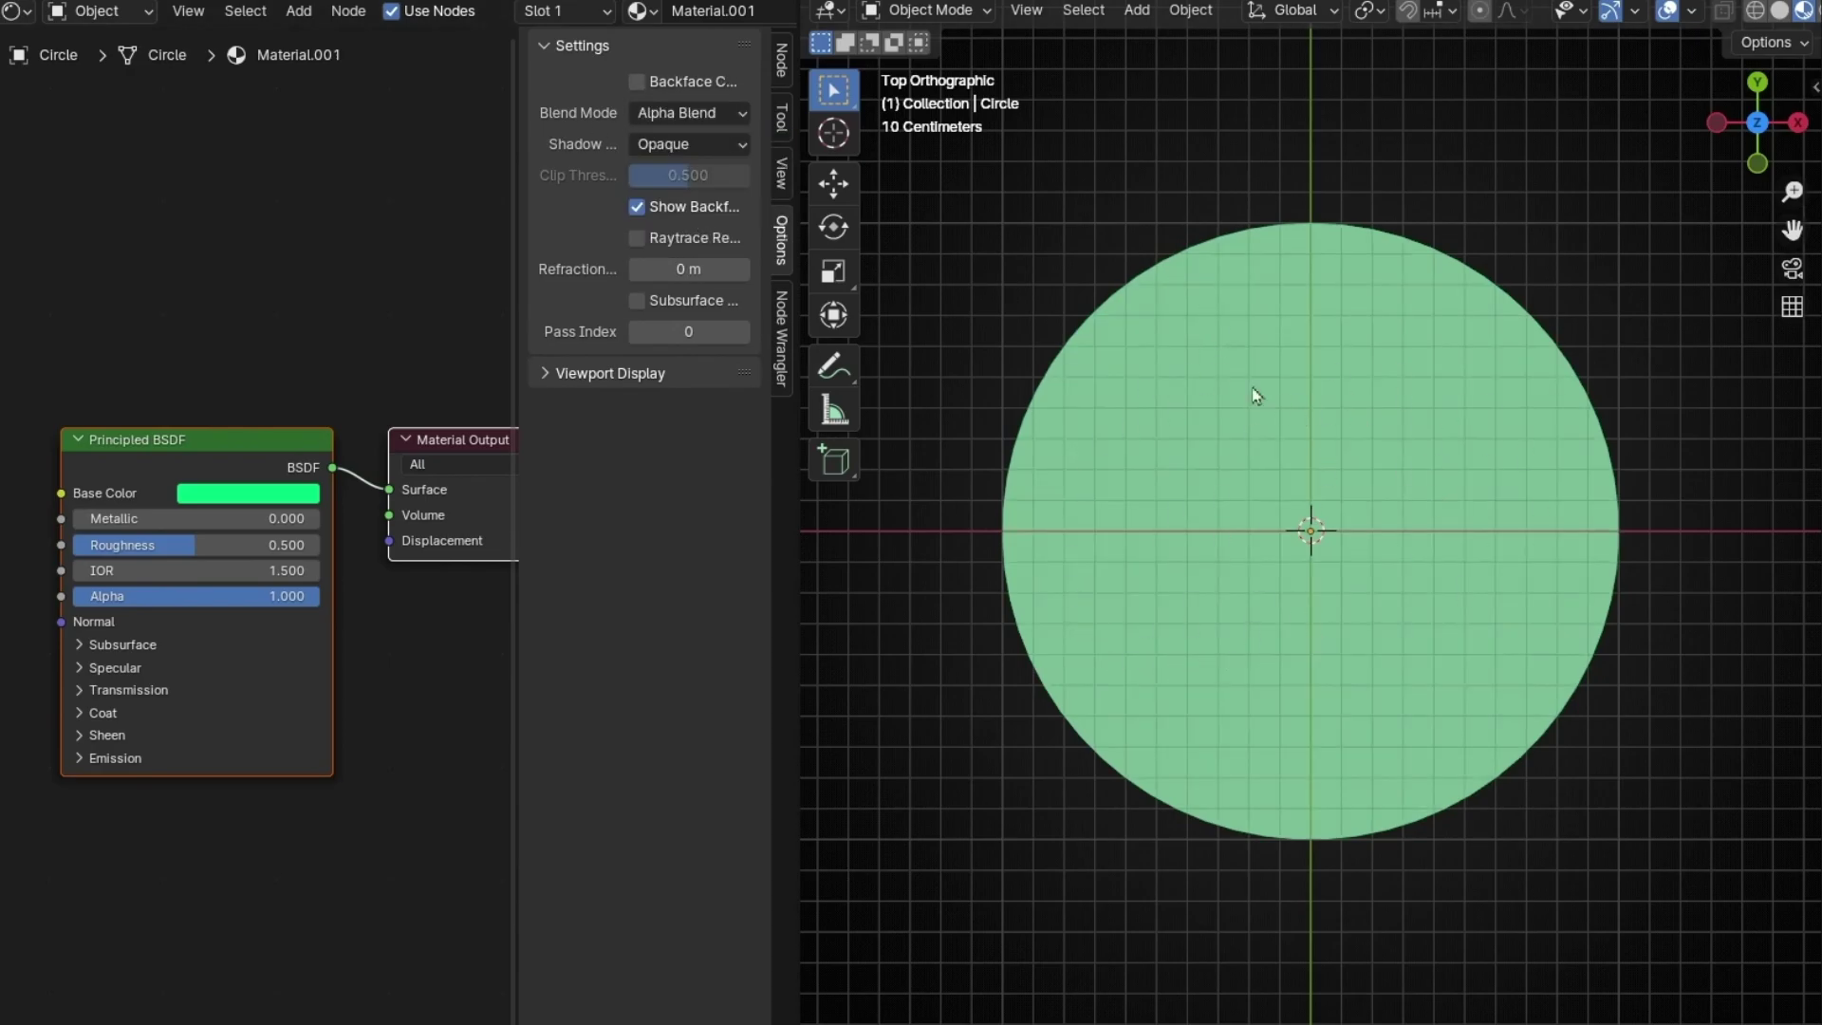
Step: Test lowering the Alpha to near transparent, then restore it to 1 in top view
scroll(411, 700, "up", 2)
left_click_drag(437, 565, 165, 567)
middle_click_drag(1186, 683, 1249, 569)
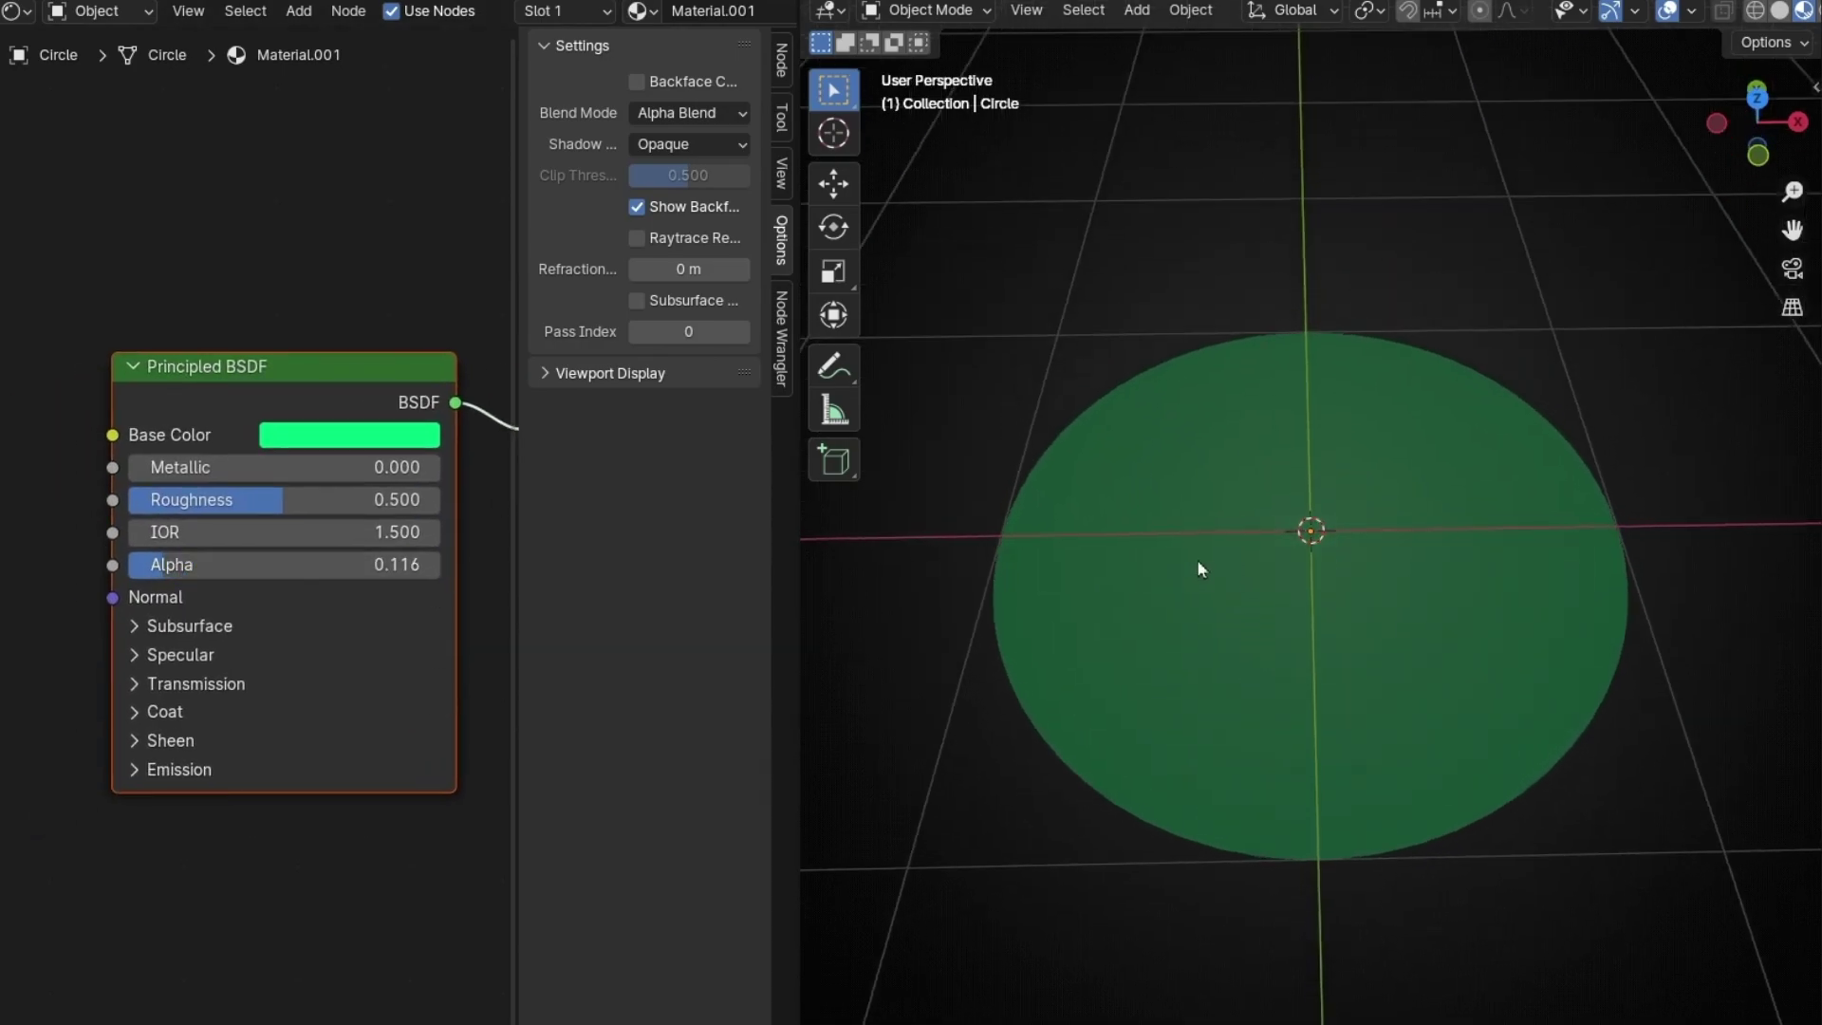
left_click_drag(210, 558, 446, 564)
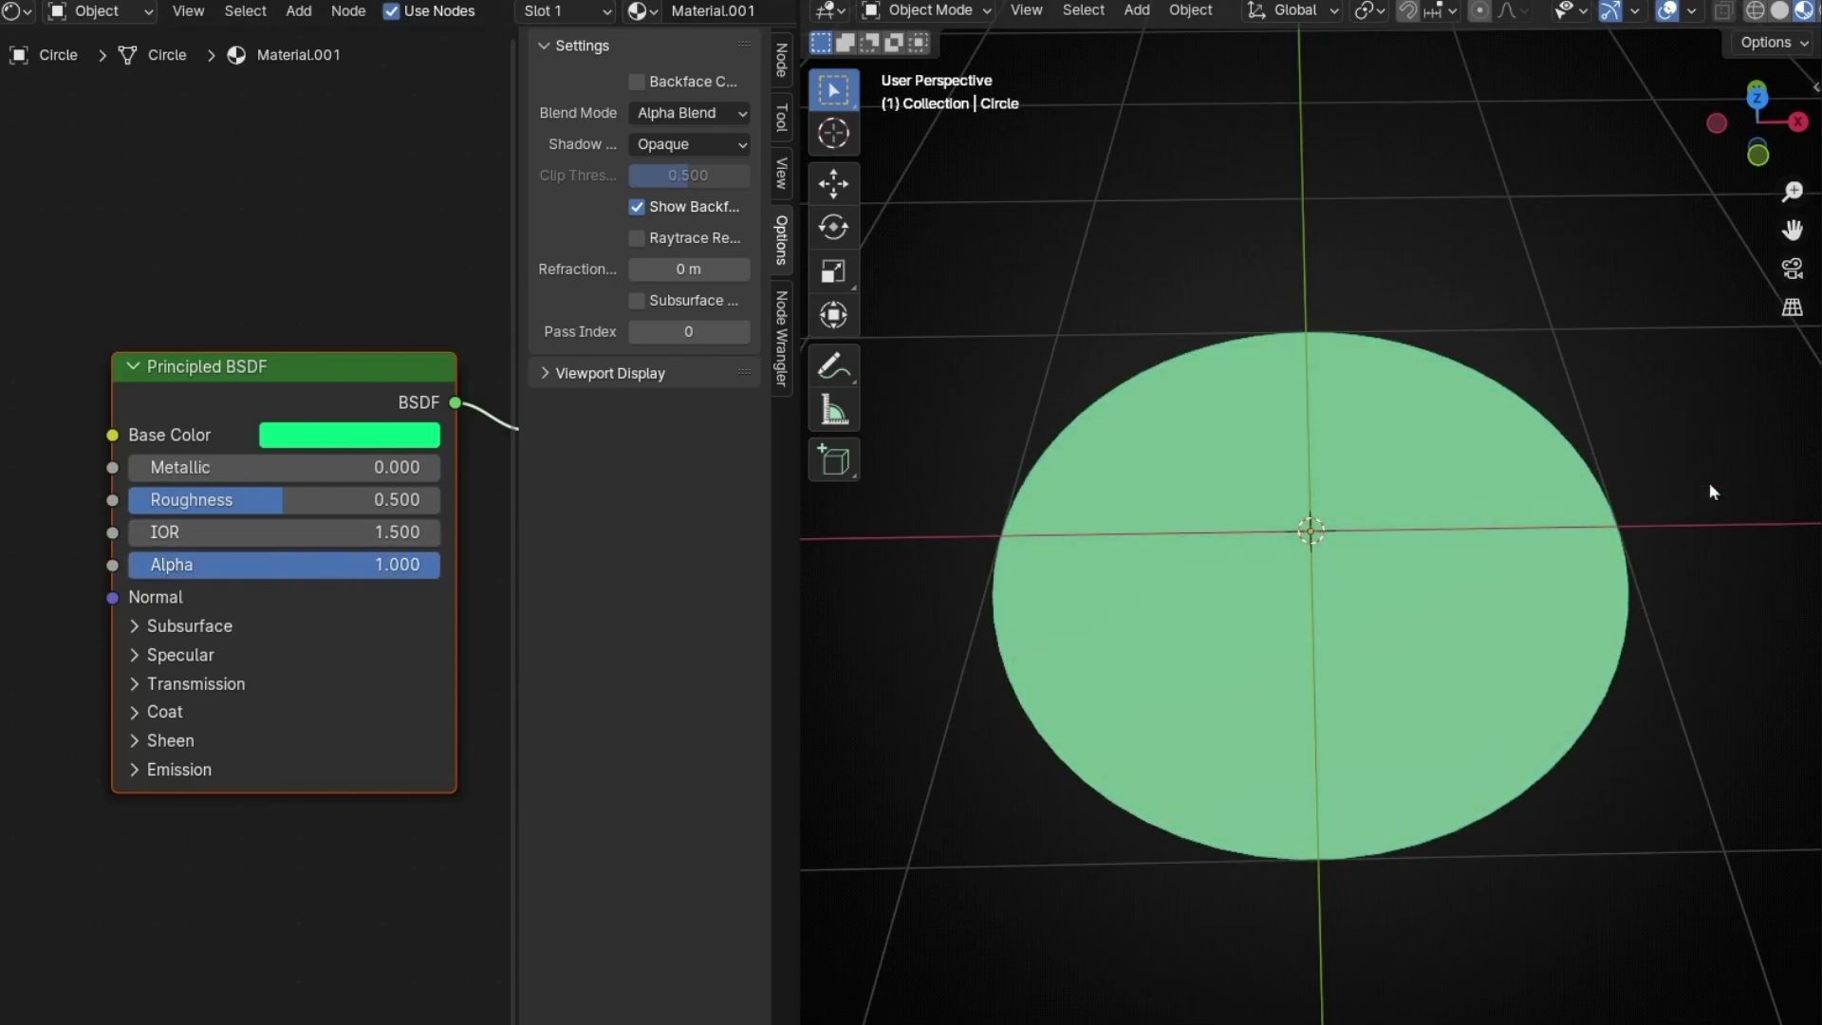
left_click(1760, 104)
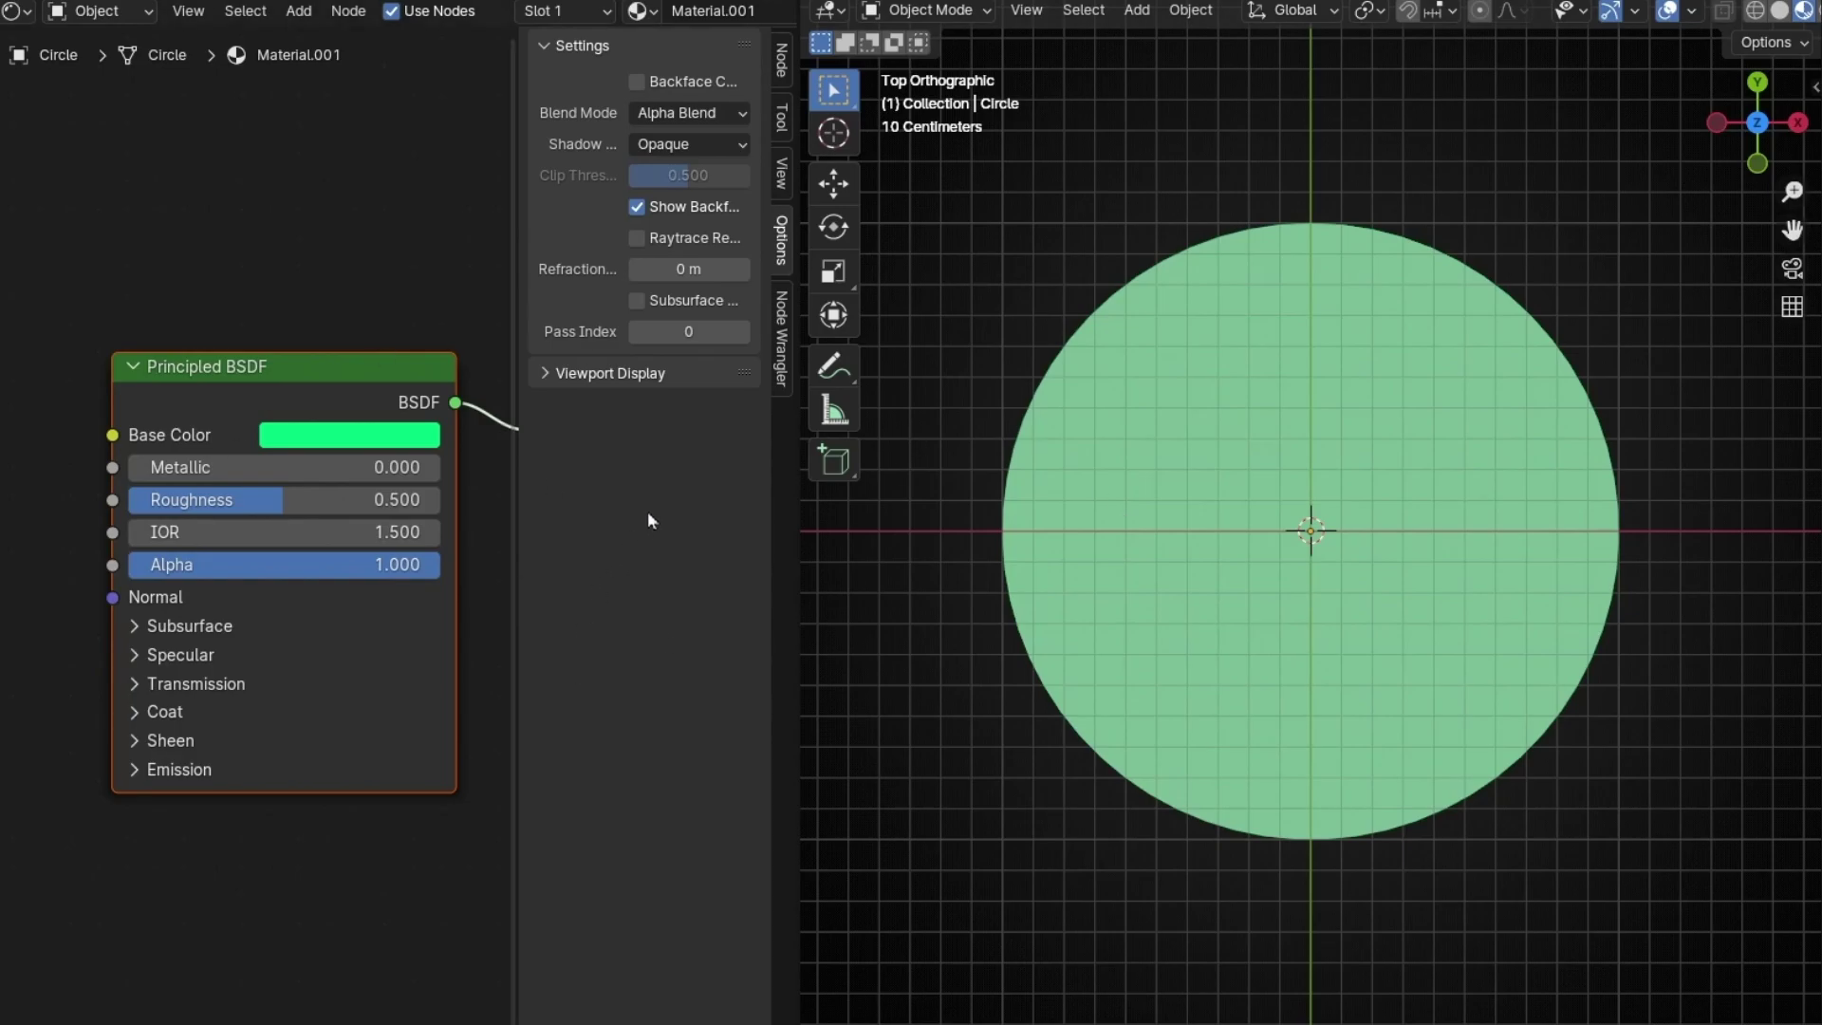
Step: Add a Gradient Texture node and connect its Color output to the Principled BSDF Alpha
key("n")
middle_click_drag(88, 267, 167, 277)
key("shift+a")
type("gradie")
key("Return")
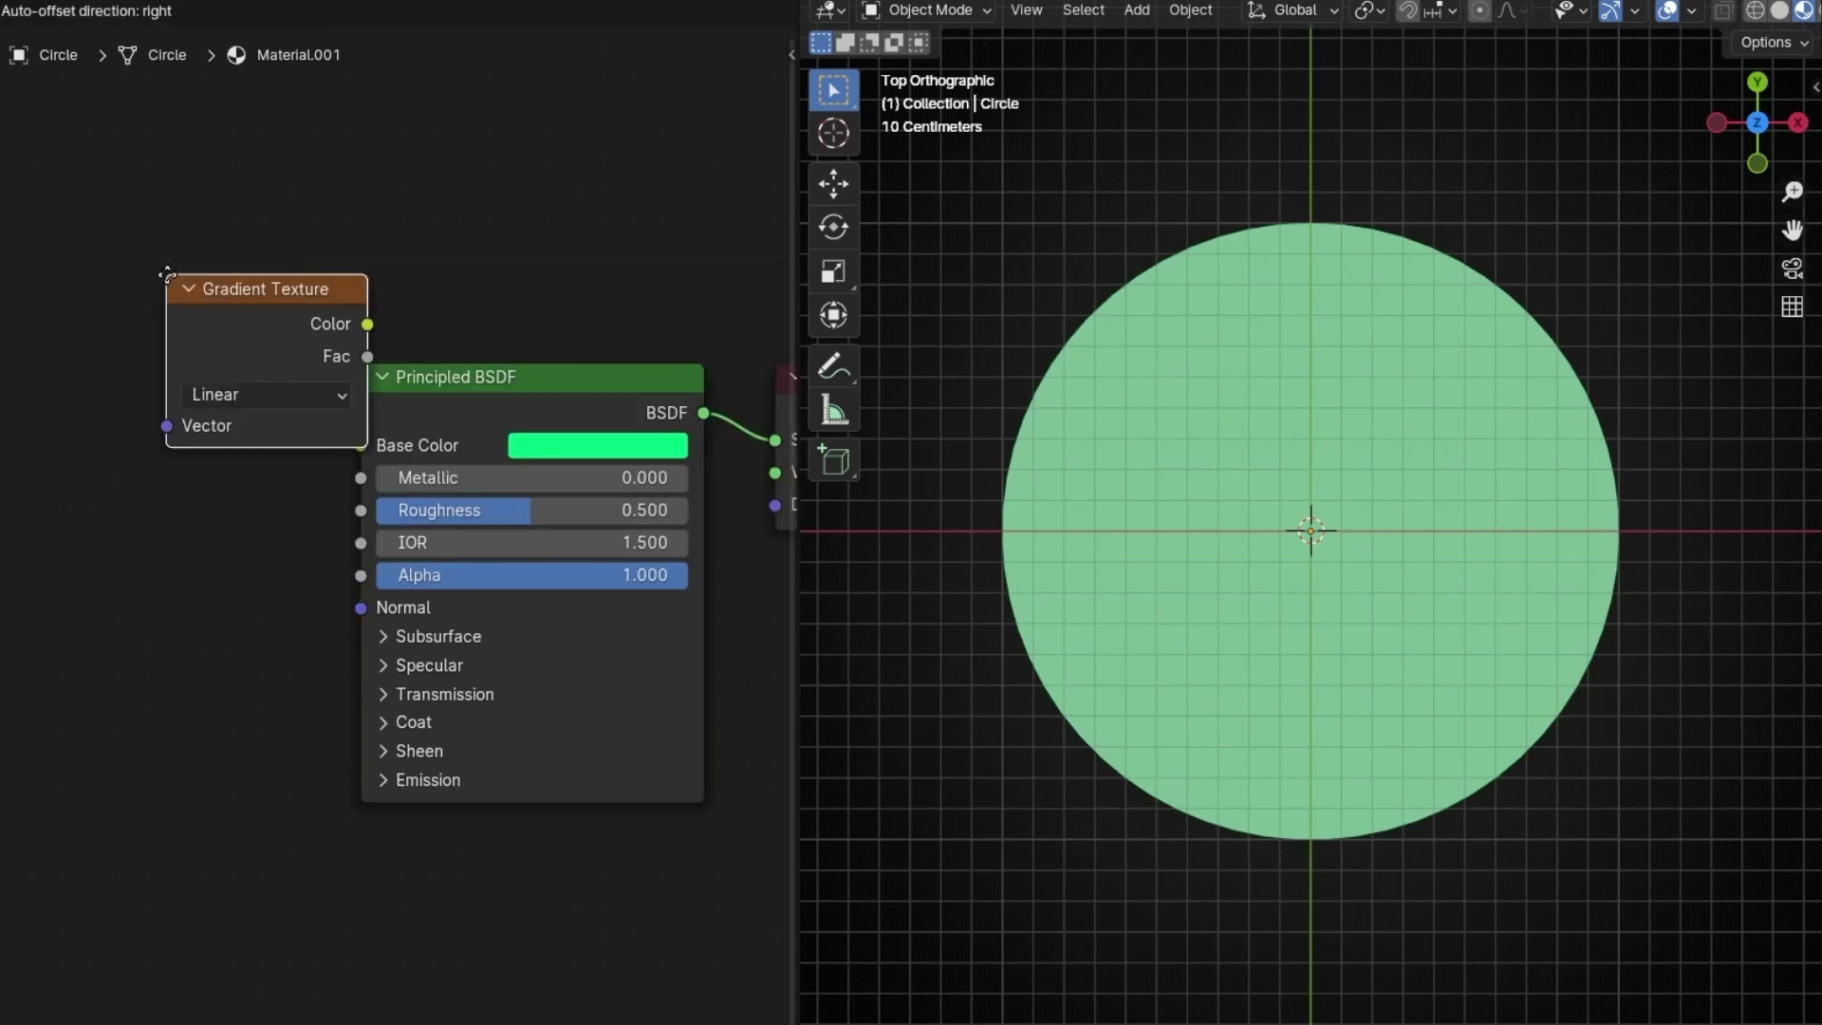
left_click(76, 316)
left_click_drag(278, 375, 359, 576)
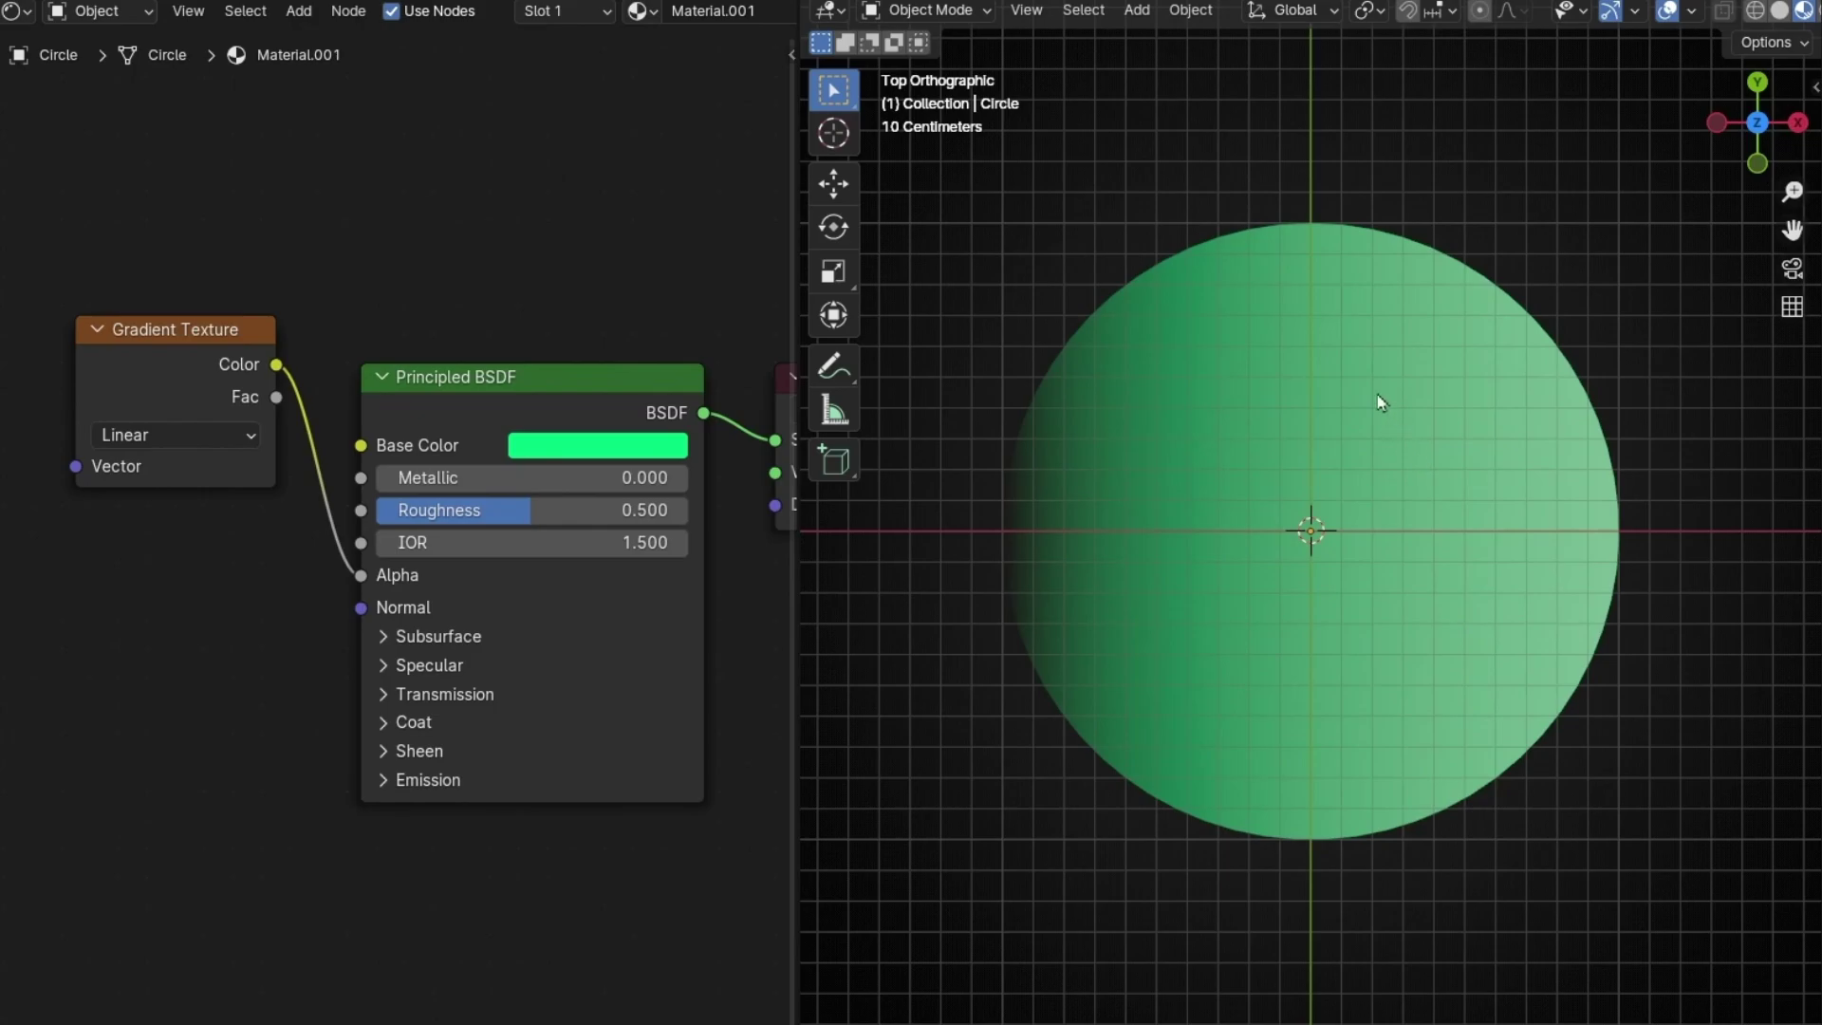
Step: Annotate the disc with 0, 1 and a gradient-direction arrow, then erase them and tidy the nodes
left_click(834, 366)
mouse_move(971, 328)
left_mouse_down()
mouse_move(949, 391)
mouse_move(978, 319)
left_mouse_up()
mouse_move(1659, 482)
left_mouse_down()
mouse_move(1714, 421)
mouse_move(1710, 536)
left_mouse_up()
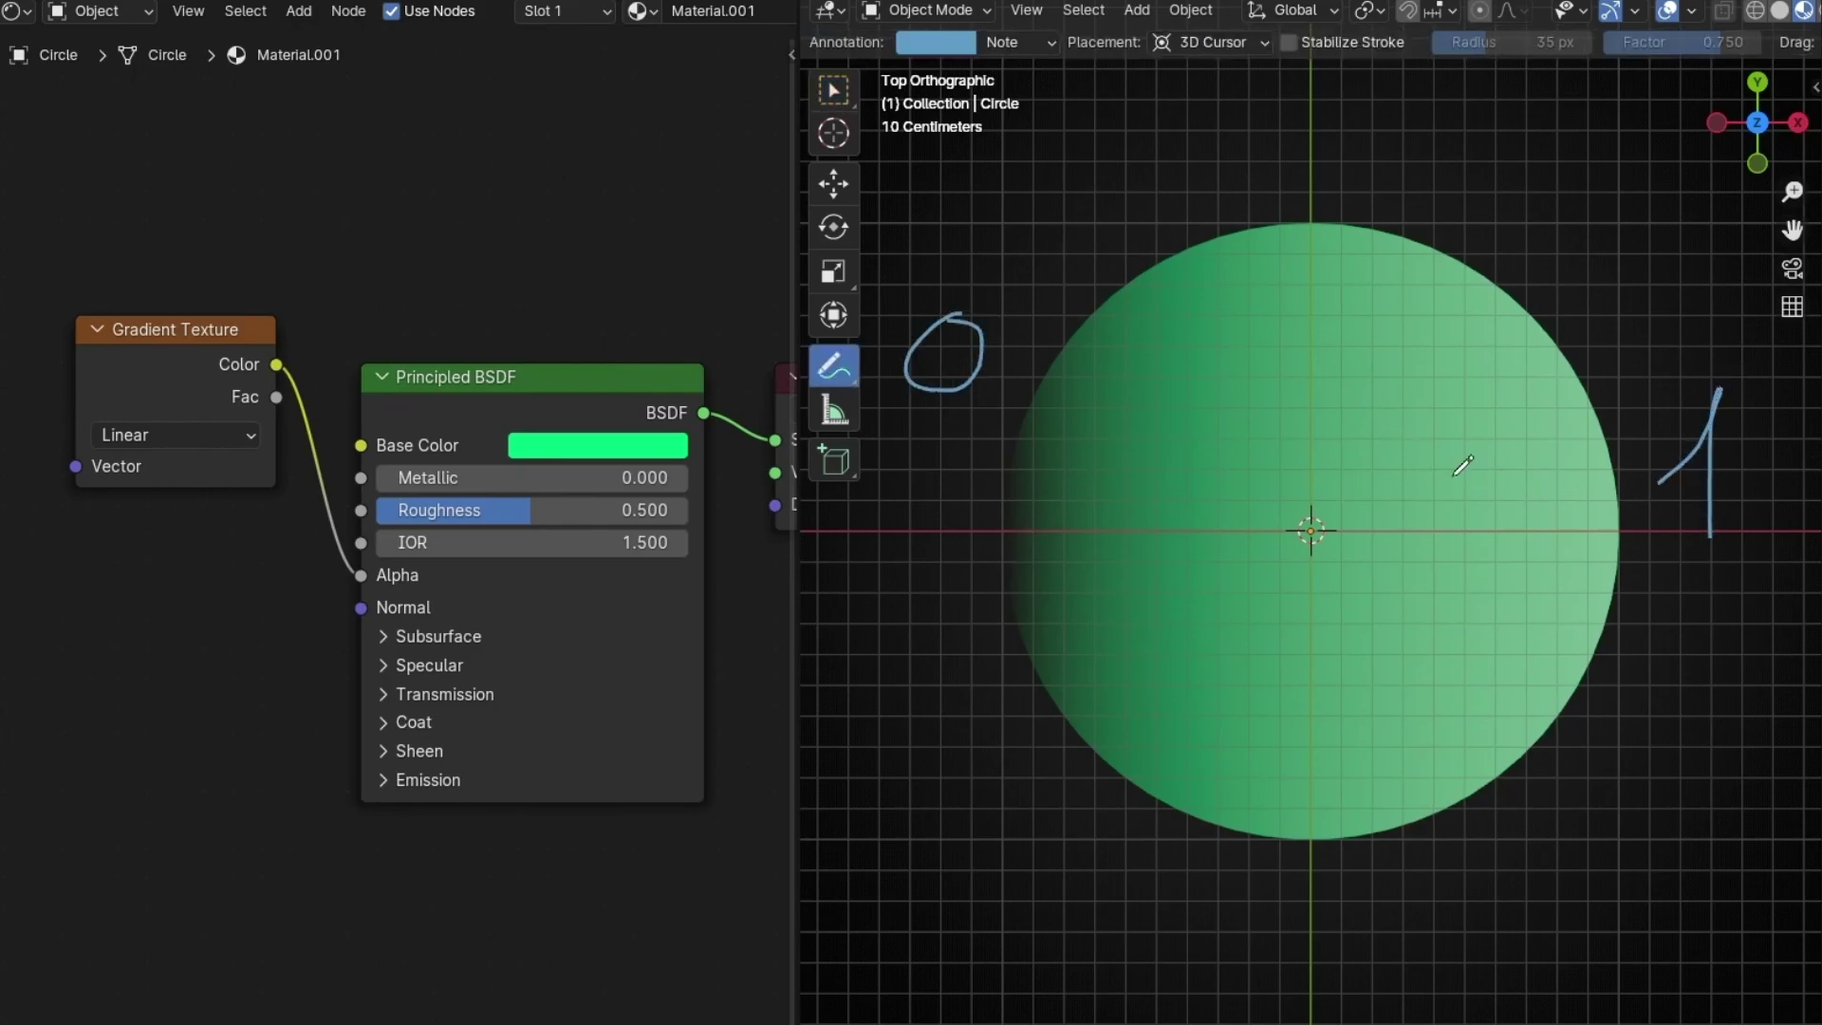
mouse_move(1035, 472)
left_mouse_down()
mouse_move(1552, 483)
mouse_move(1406, 436)
mouse_move(1509, 512)
left_mouse_up()
left_click_drag(1689, 475, 1158, 427, "ctrl")
left_click_drag(924, 420, 944, 347, "ctrl")
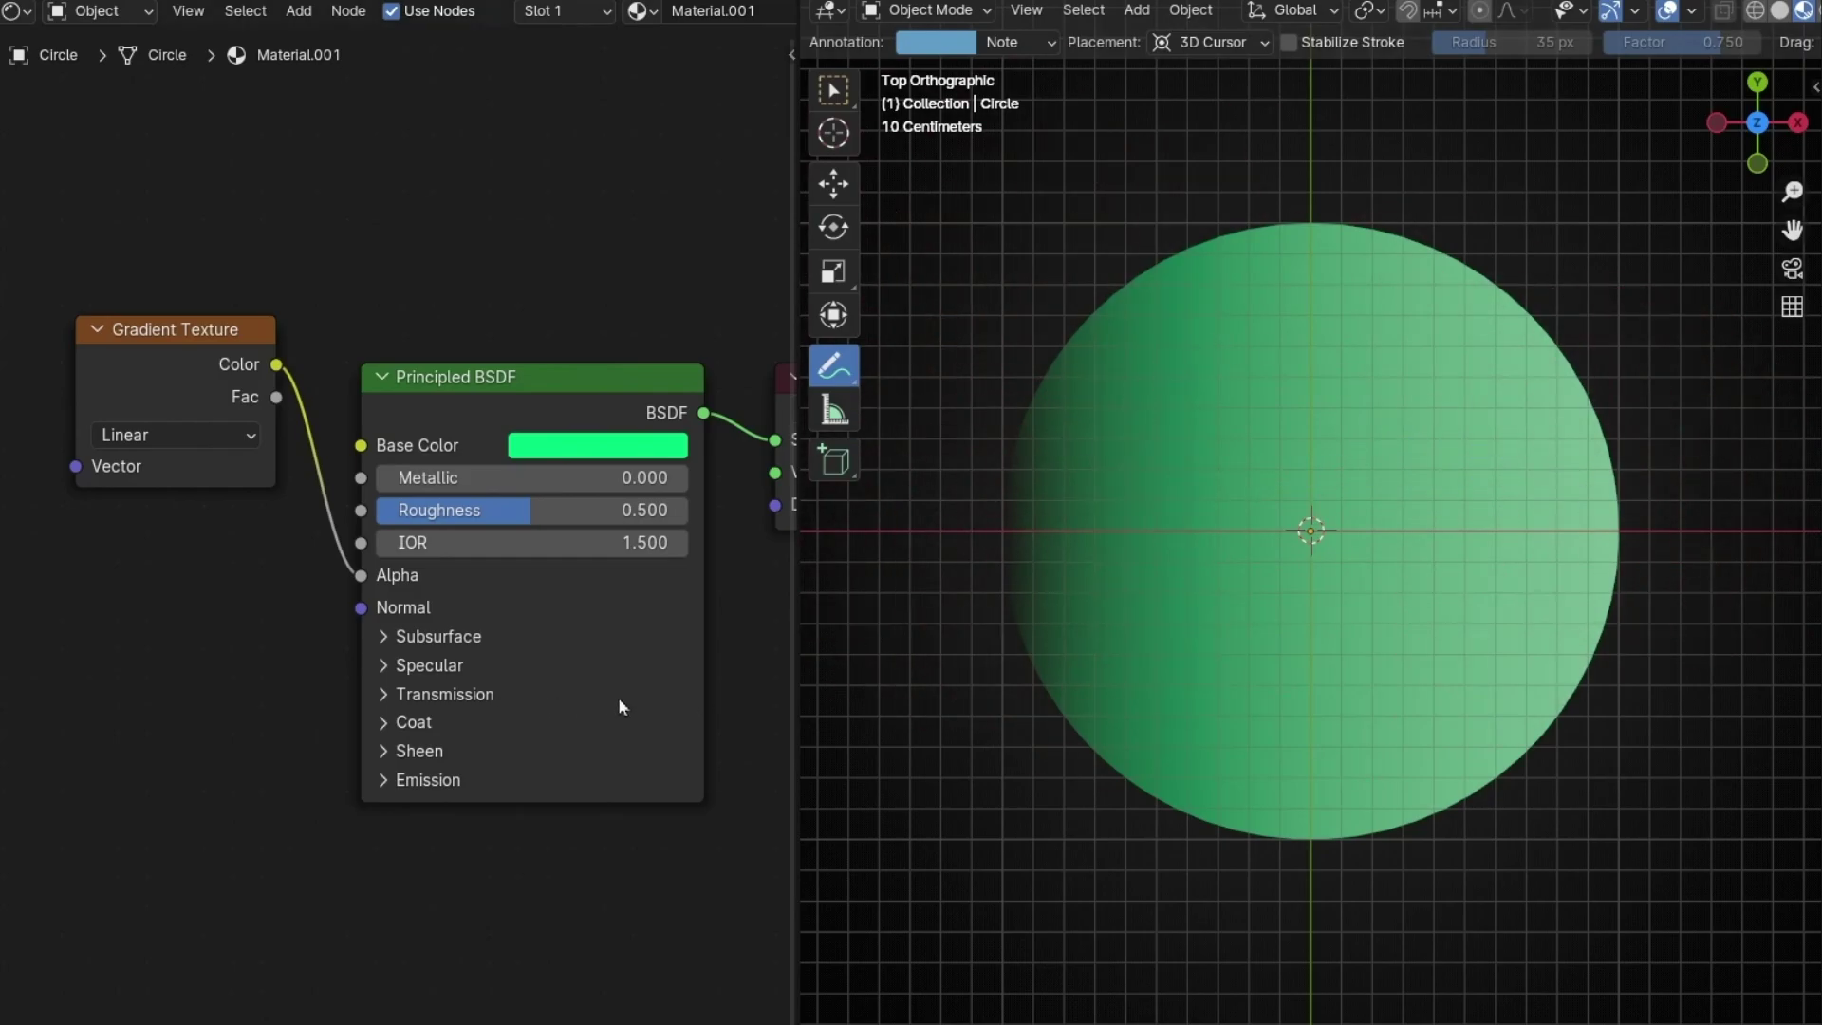
middle_click_drag(1281, 636, 1282, 560)
middle_click_drag(258, 556, 403, 602)
left_click_drag(417, 430, 399, 477)
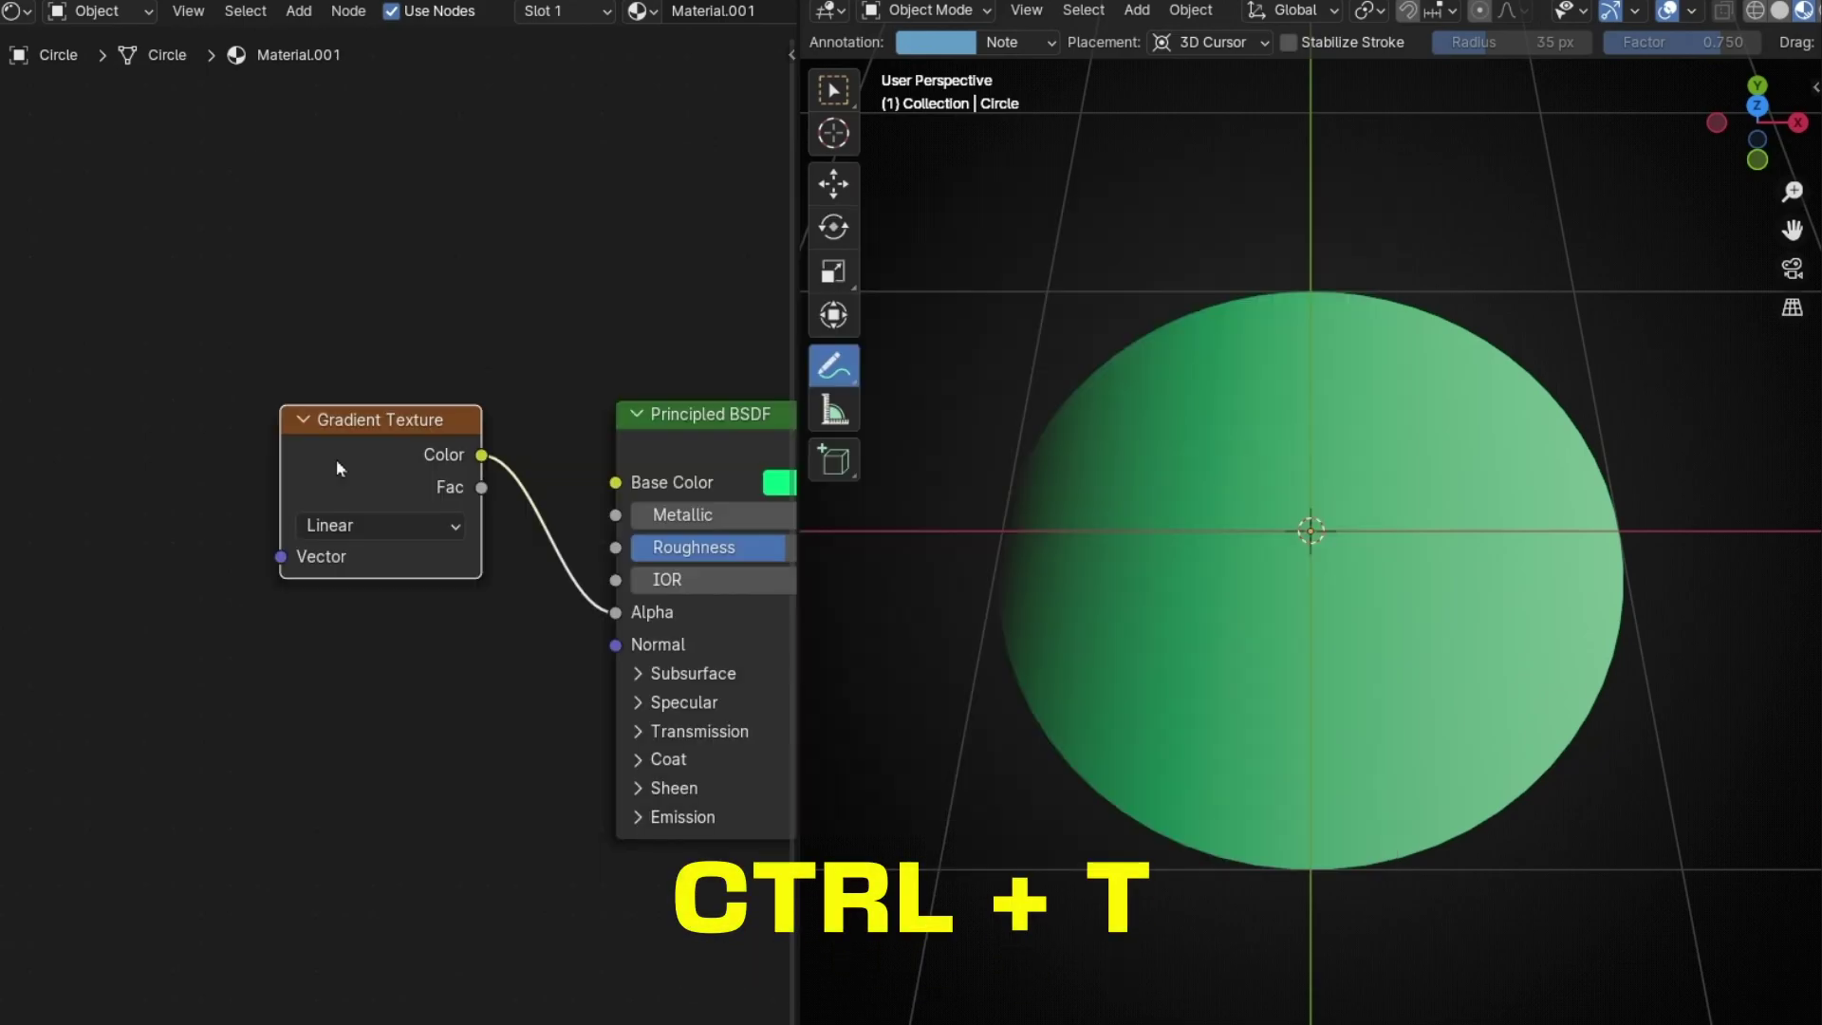
Step: Add Texture Coordinate and Mapping nodes before the gradient with Ctrl+T
key("ctrl+t")
middle_click_drag(210, 383, 410, 378)
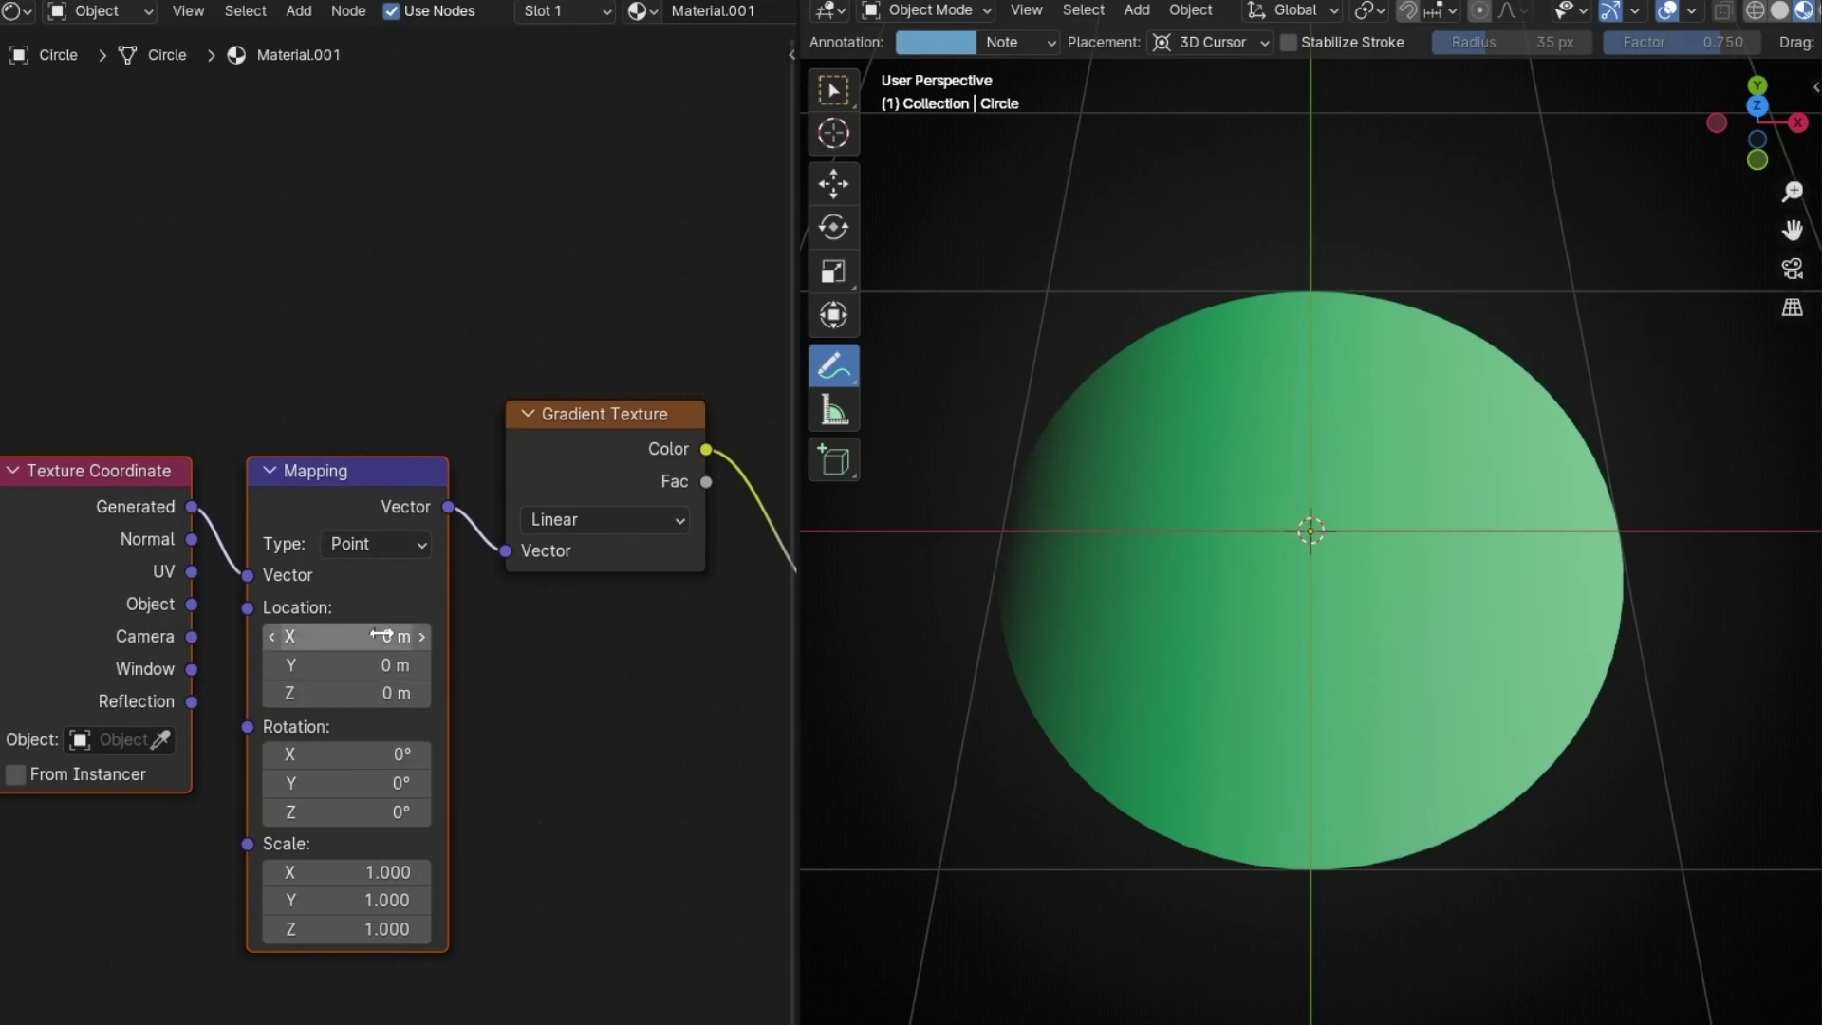
mouse_move(368, 626)
left_mouse_down()
mouse_move(434, 626)
mouse_move(312, 627)
mouse_move(341, 631)
left_mouse_up()
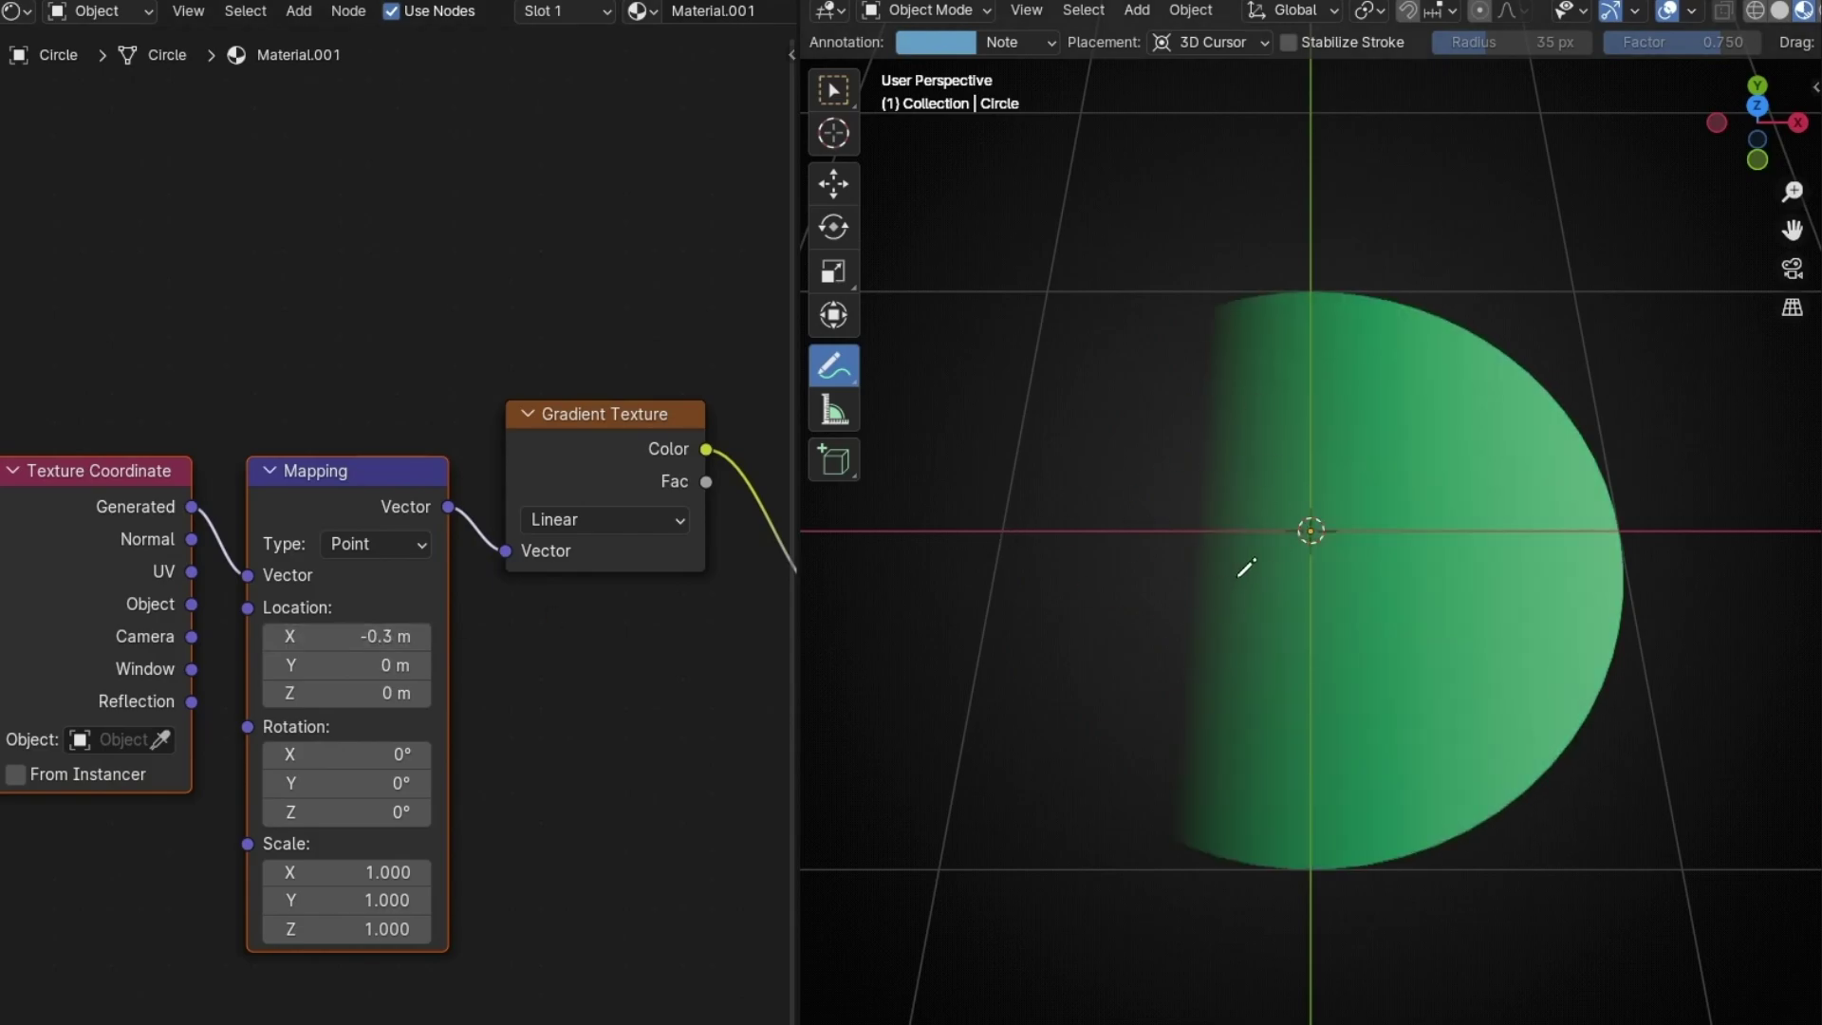
Step: Sketch annotation marks (a loop, an X, a 1 and a V) around the disc
mouse_move(1177, 497)
left_mouse_down()
mouse_move(1193, 533)
mouse_move(1169, 496)
left_mouse_up()
left_click_drag(1042, 461, 949, 581)
left_click_drag(944, 460, 1063, 589)
mouse_move(1612, 498)
left_mouse_down()
mouse_move(1666, 510)
mouse_move(1652, 578)
left_mouse_up()
mouse_move(1686, 498)
left_mouse_down()
mouse_move(1706, 553)
mouse_move(1766, 404)
left_mouse_up()
Step: Test Mapping Location X offsets of -1.2 m and then -0.6 m
left_click(352, 636)
type("-1.2")
key("Return")
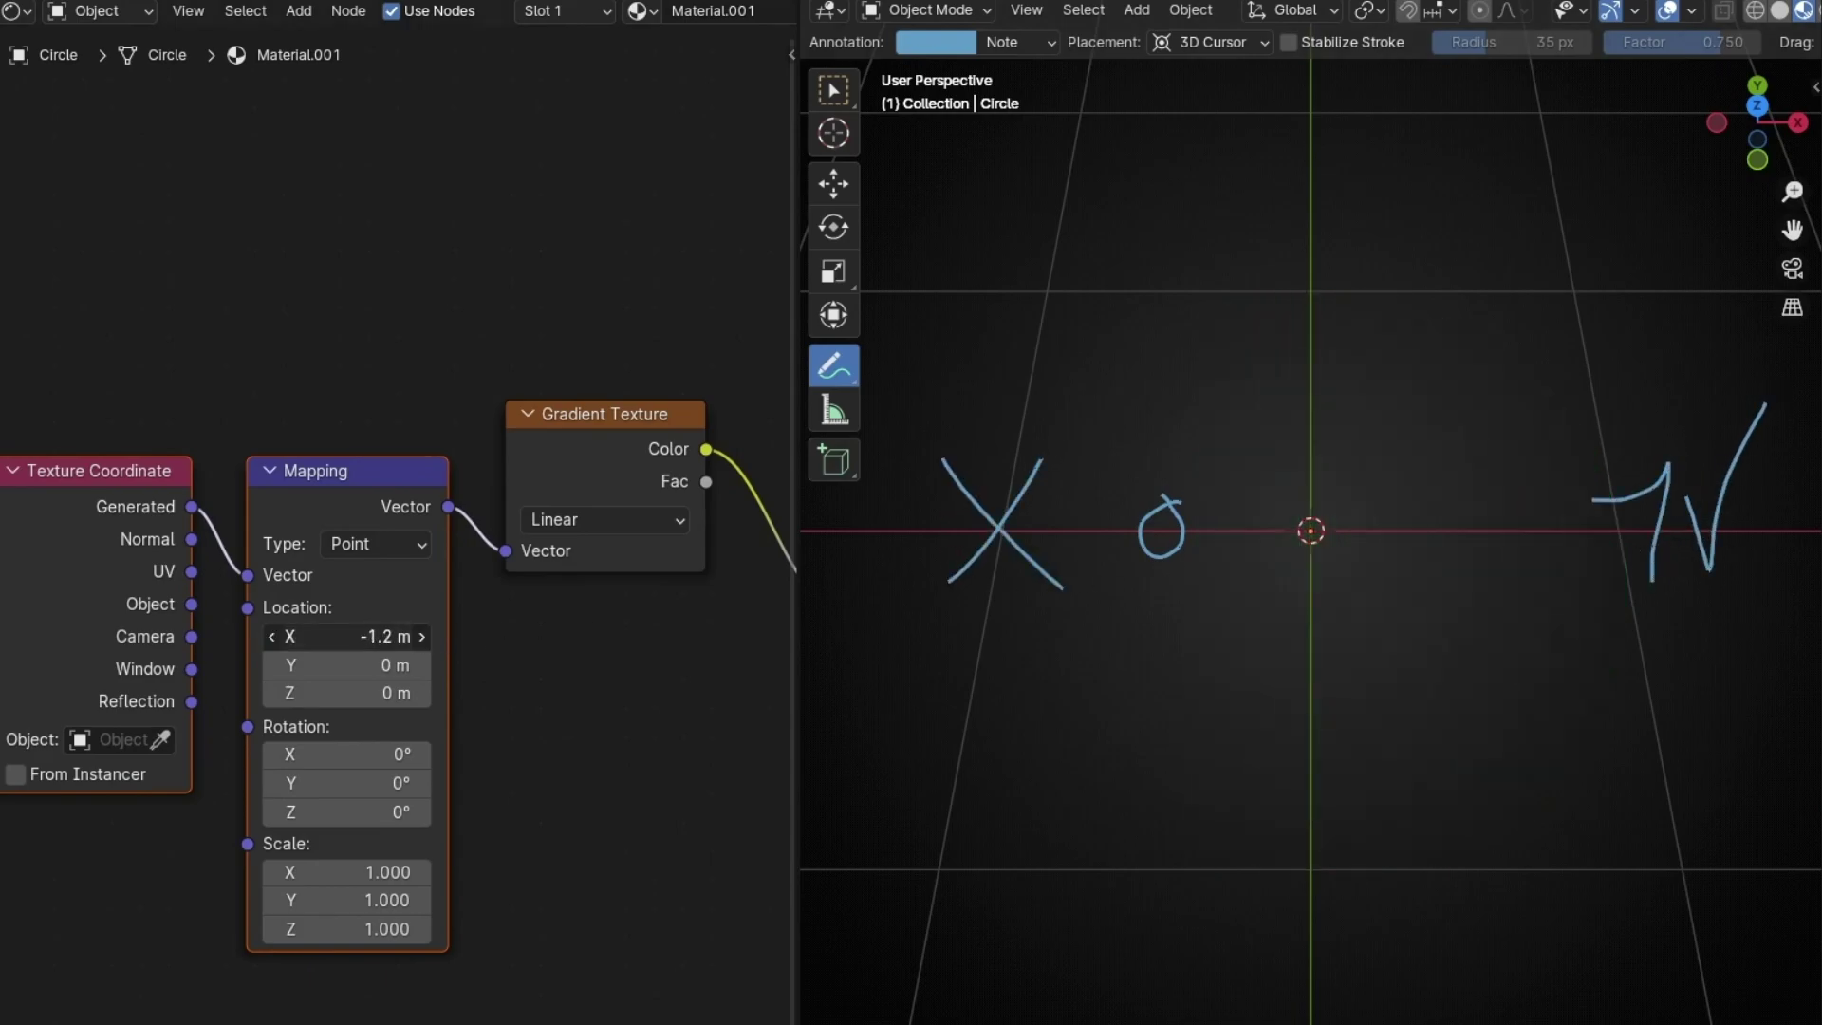
left_click_drag(351, 636, 613, 590)
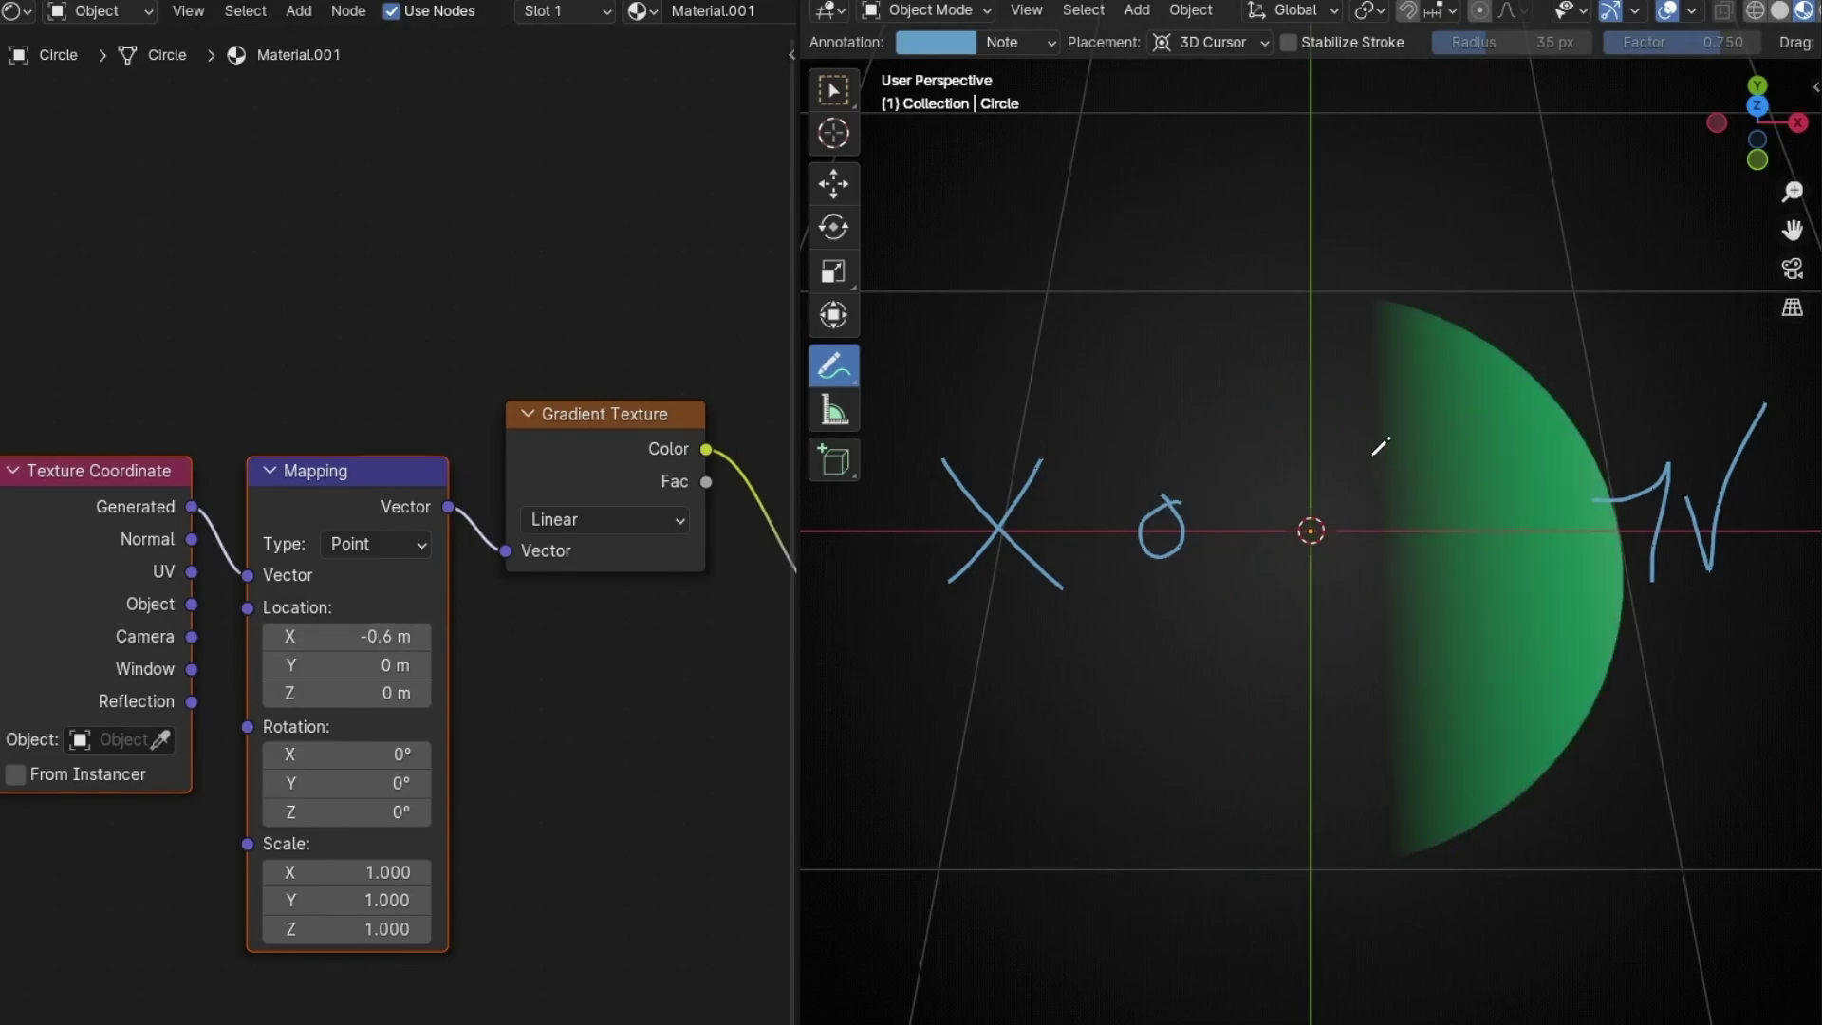
Step: Erase the annotation scribbles and set Mapping Location X to 0 m
left_click_drag(1396, 541, 1618, 529)
left_click_drag(1452, 529, 1211, 521, "ctrl")
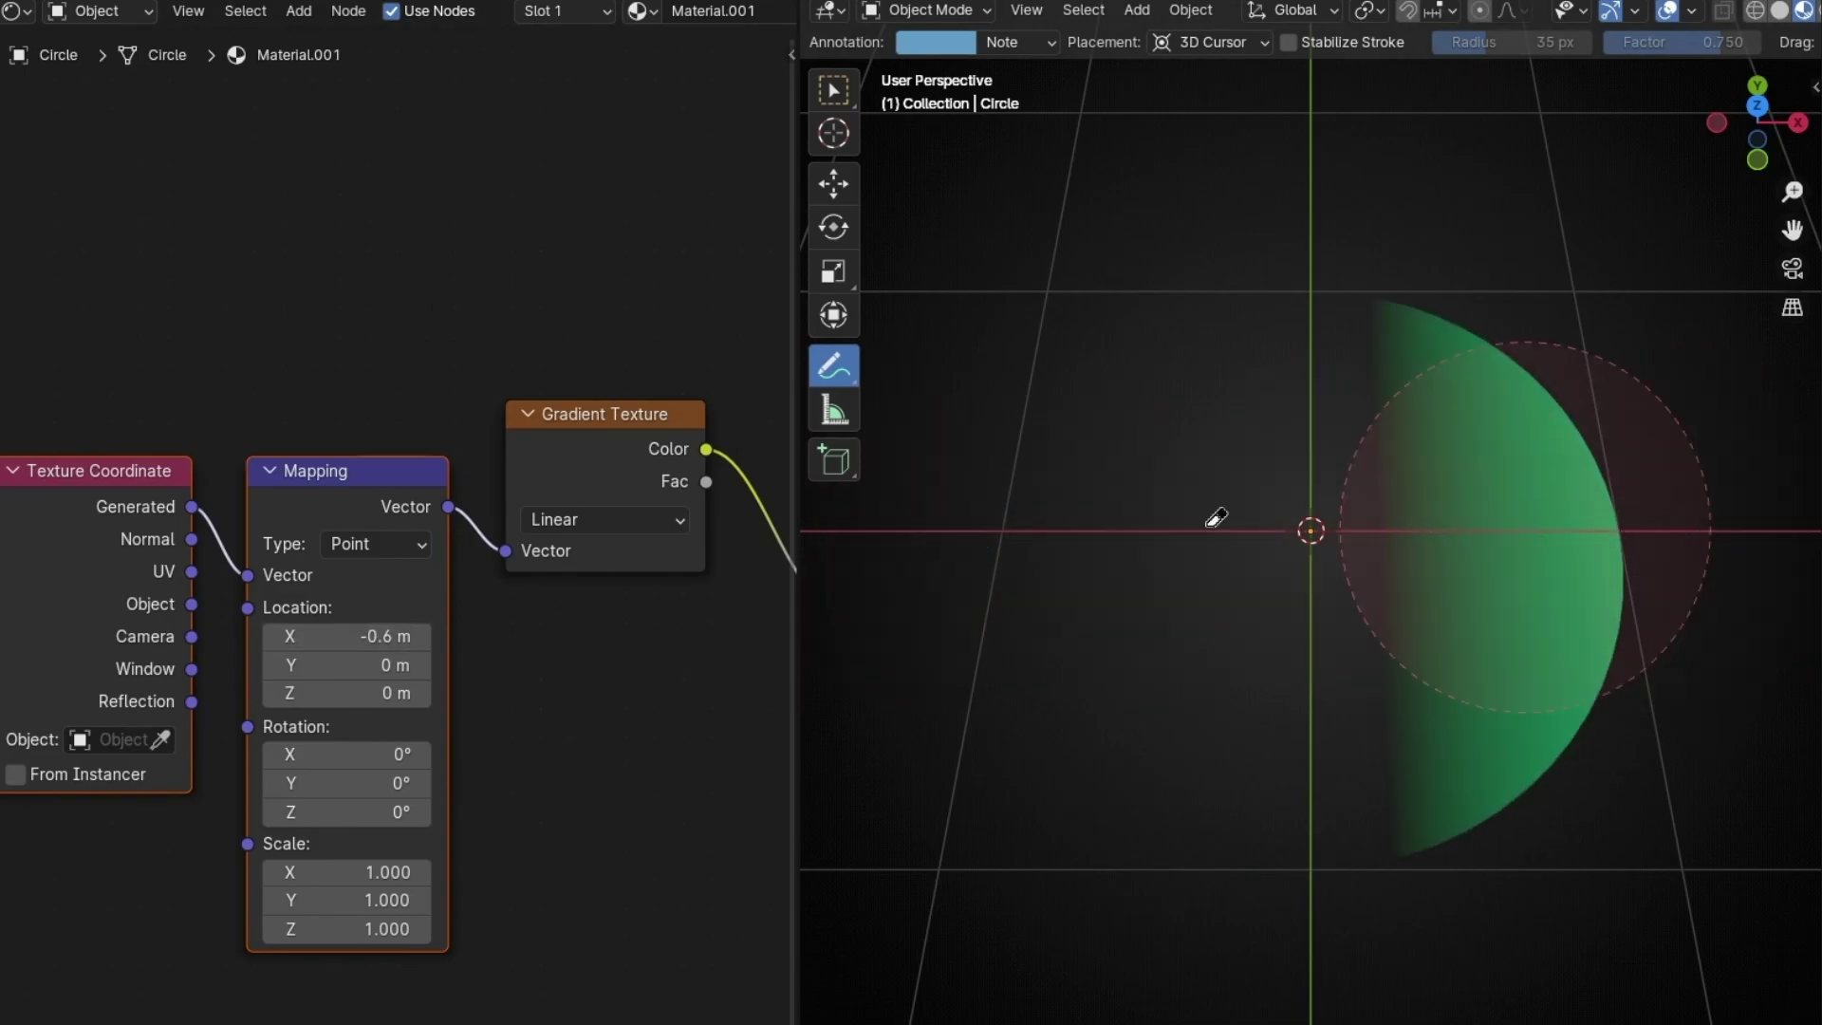
left_click(387, 630)
type("0")
key("Return")
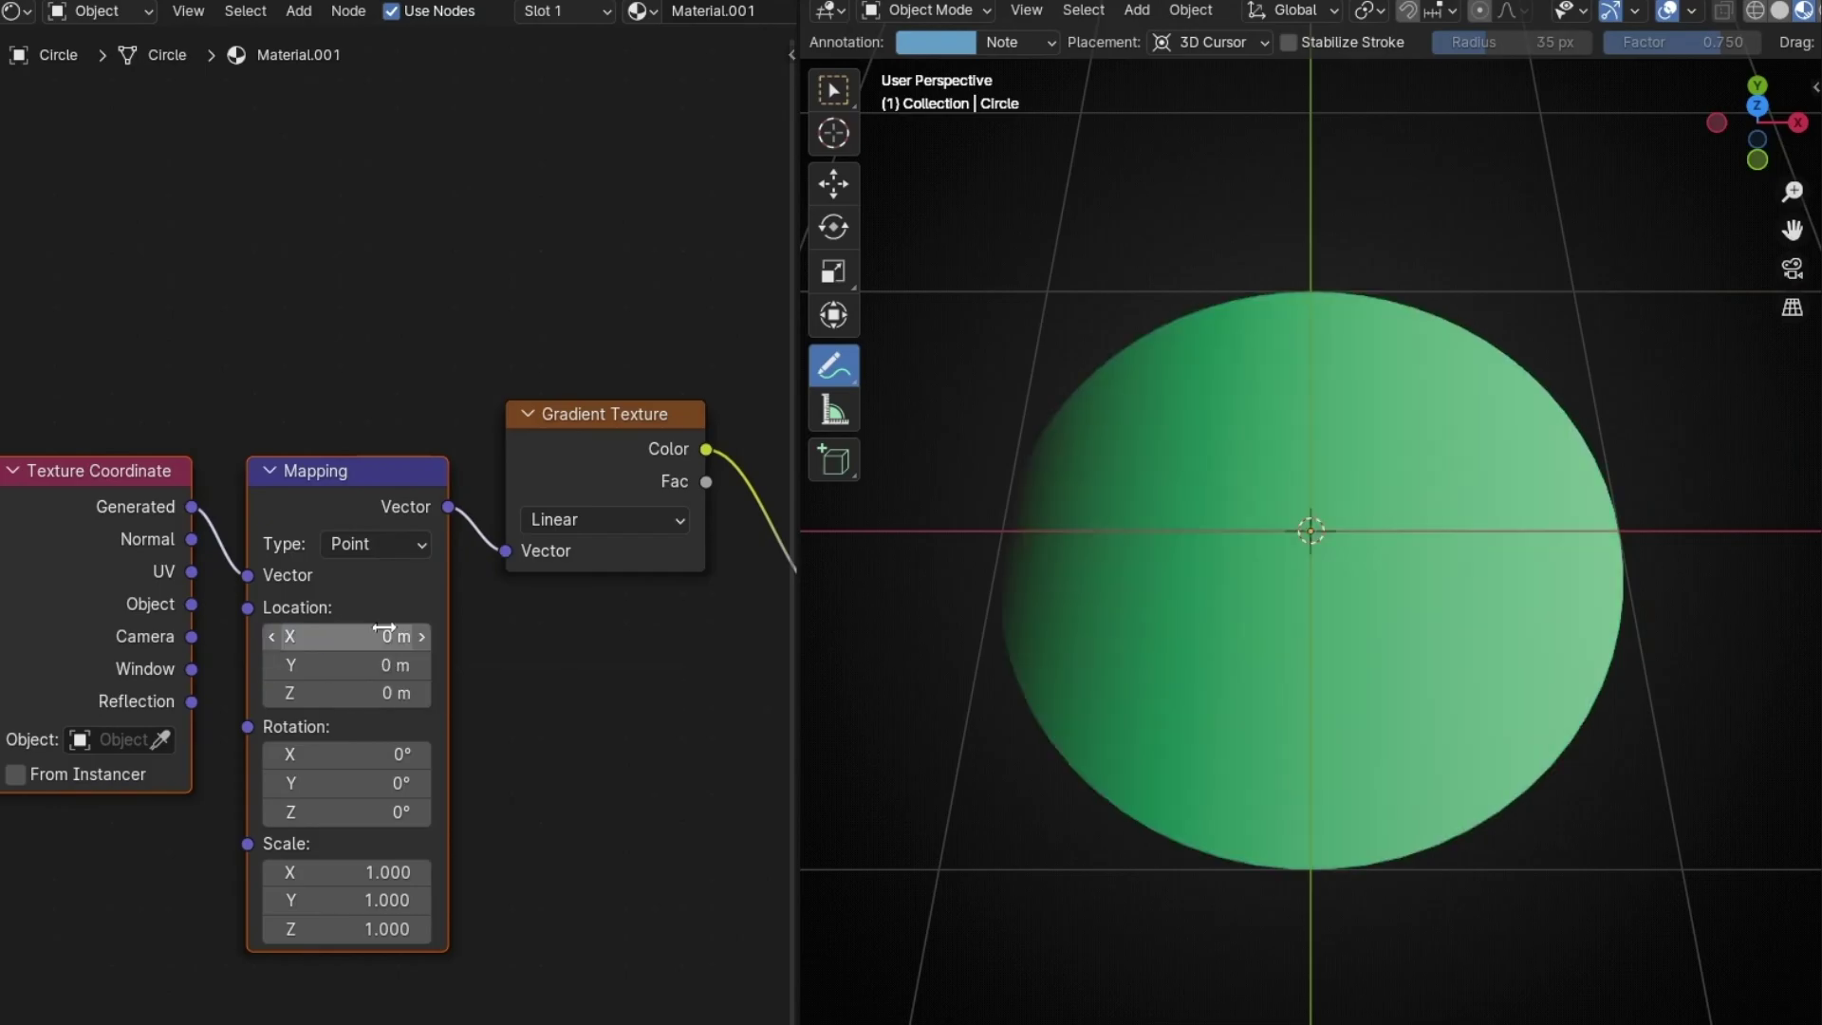
Step: In top view, set the Gradient Texture type to Radial and reset Mapping X to 0
left_click(1757, 106)
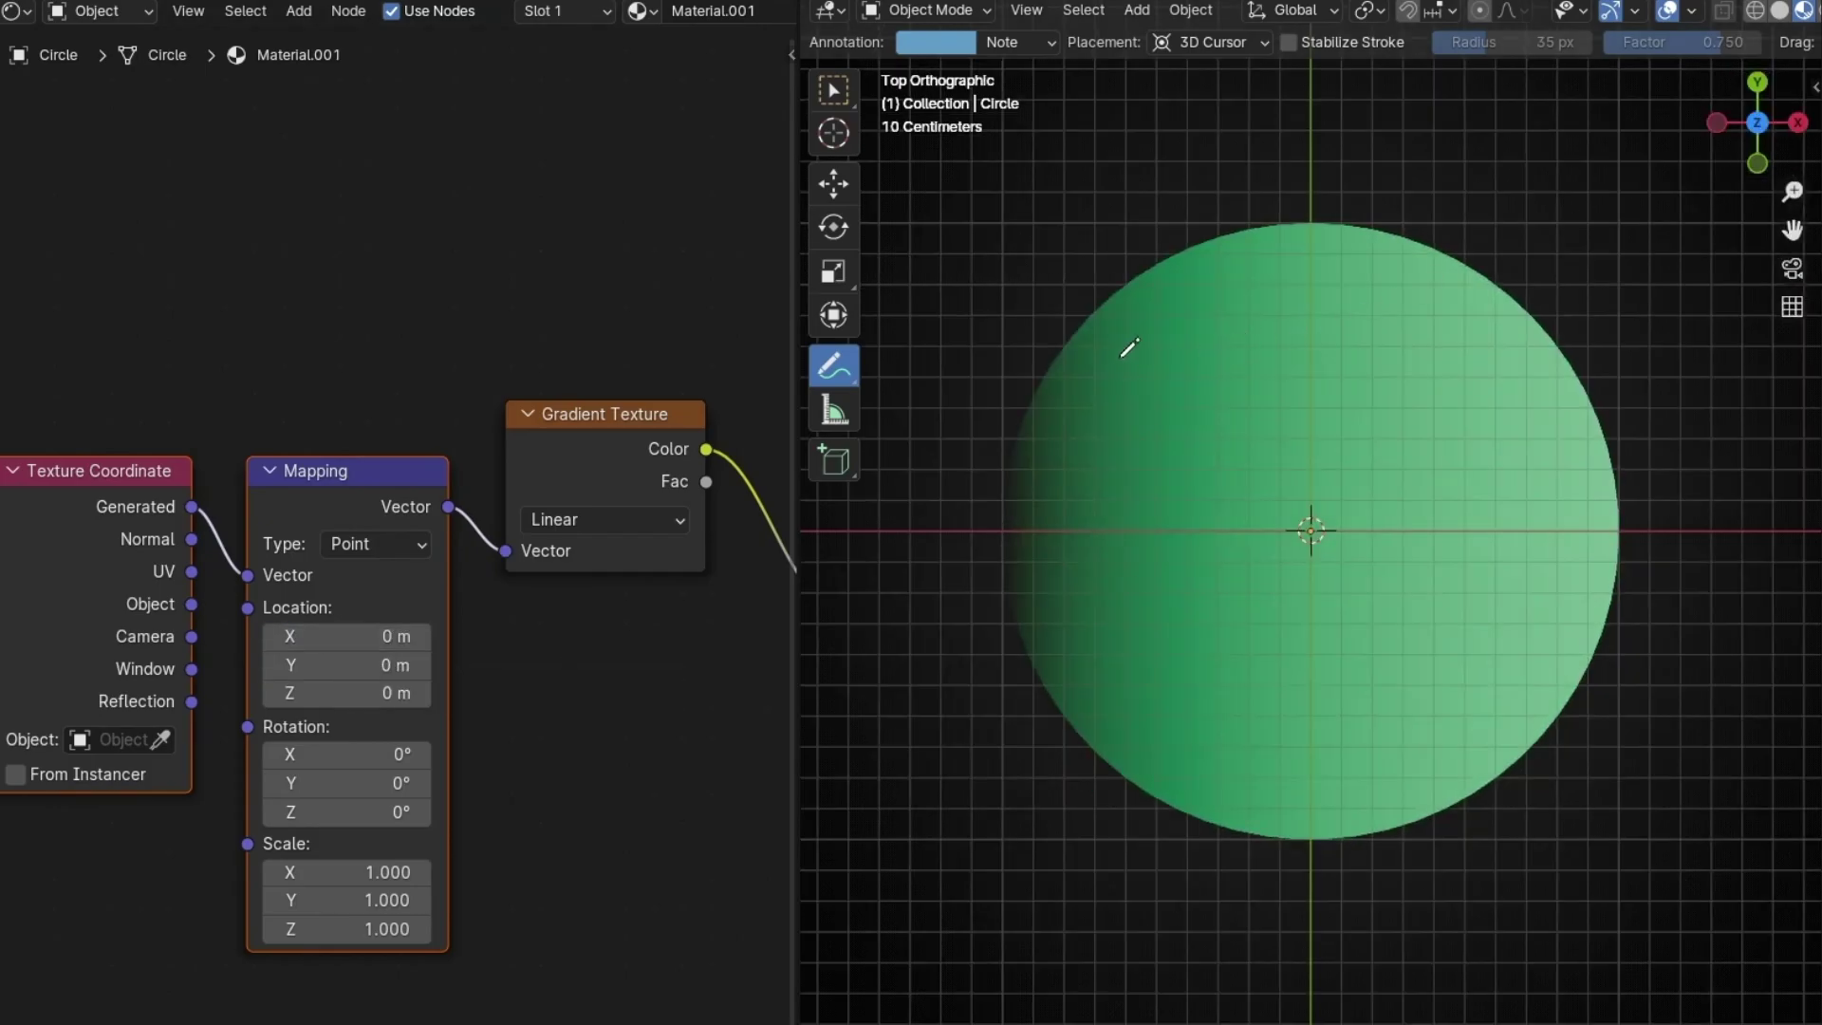
left_click(630, 533)
left_click(596, 774)
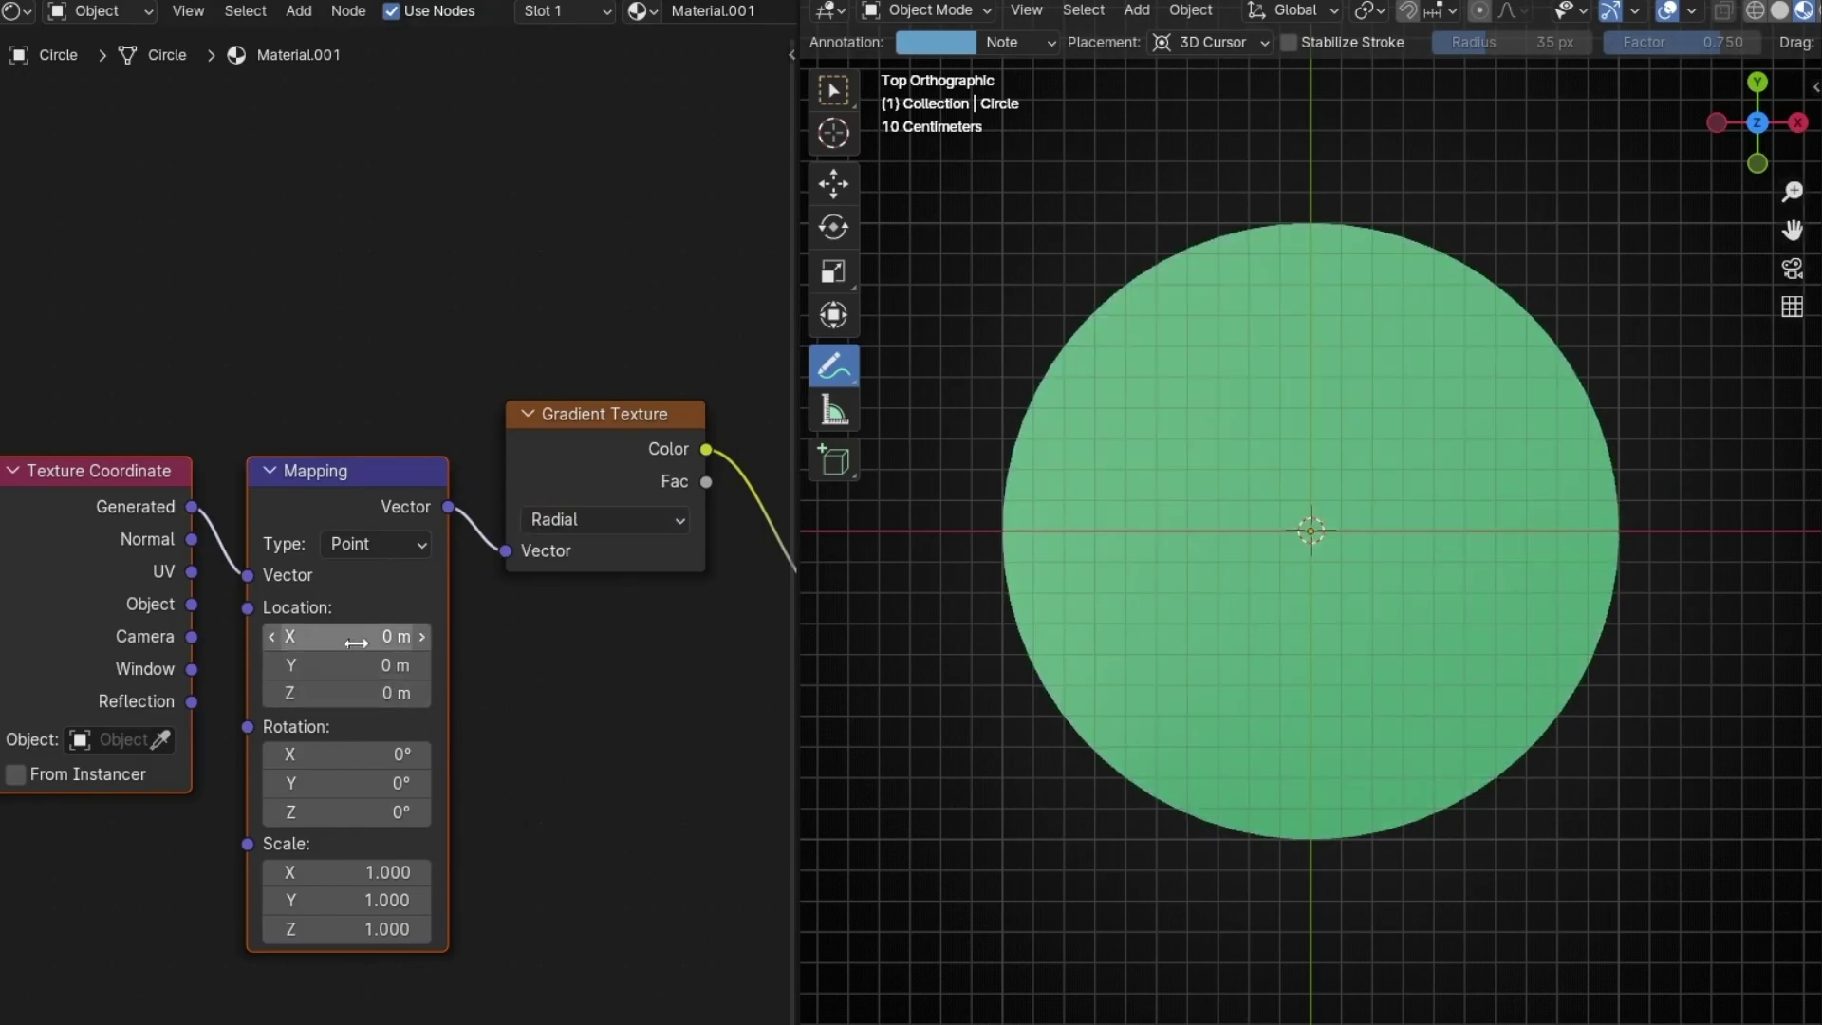
mouse_move(346, 636)
left_mouse_down()
mouse_move(234, 635)
mouse_move(419, 636)
mouse_move(335, 636)
mouse_move(410, 636)
mouse_move(356, 644)
left_mouse_up()
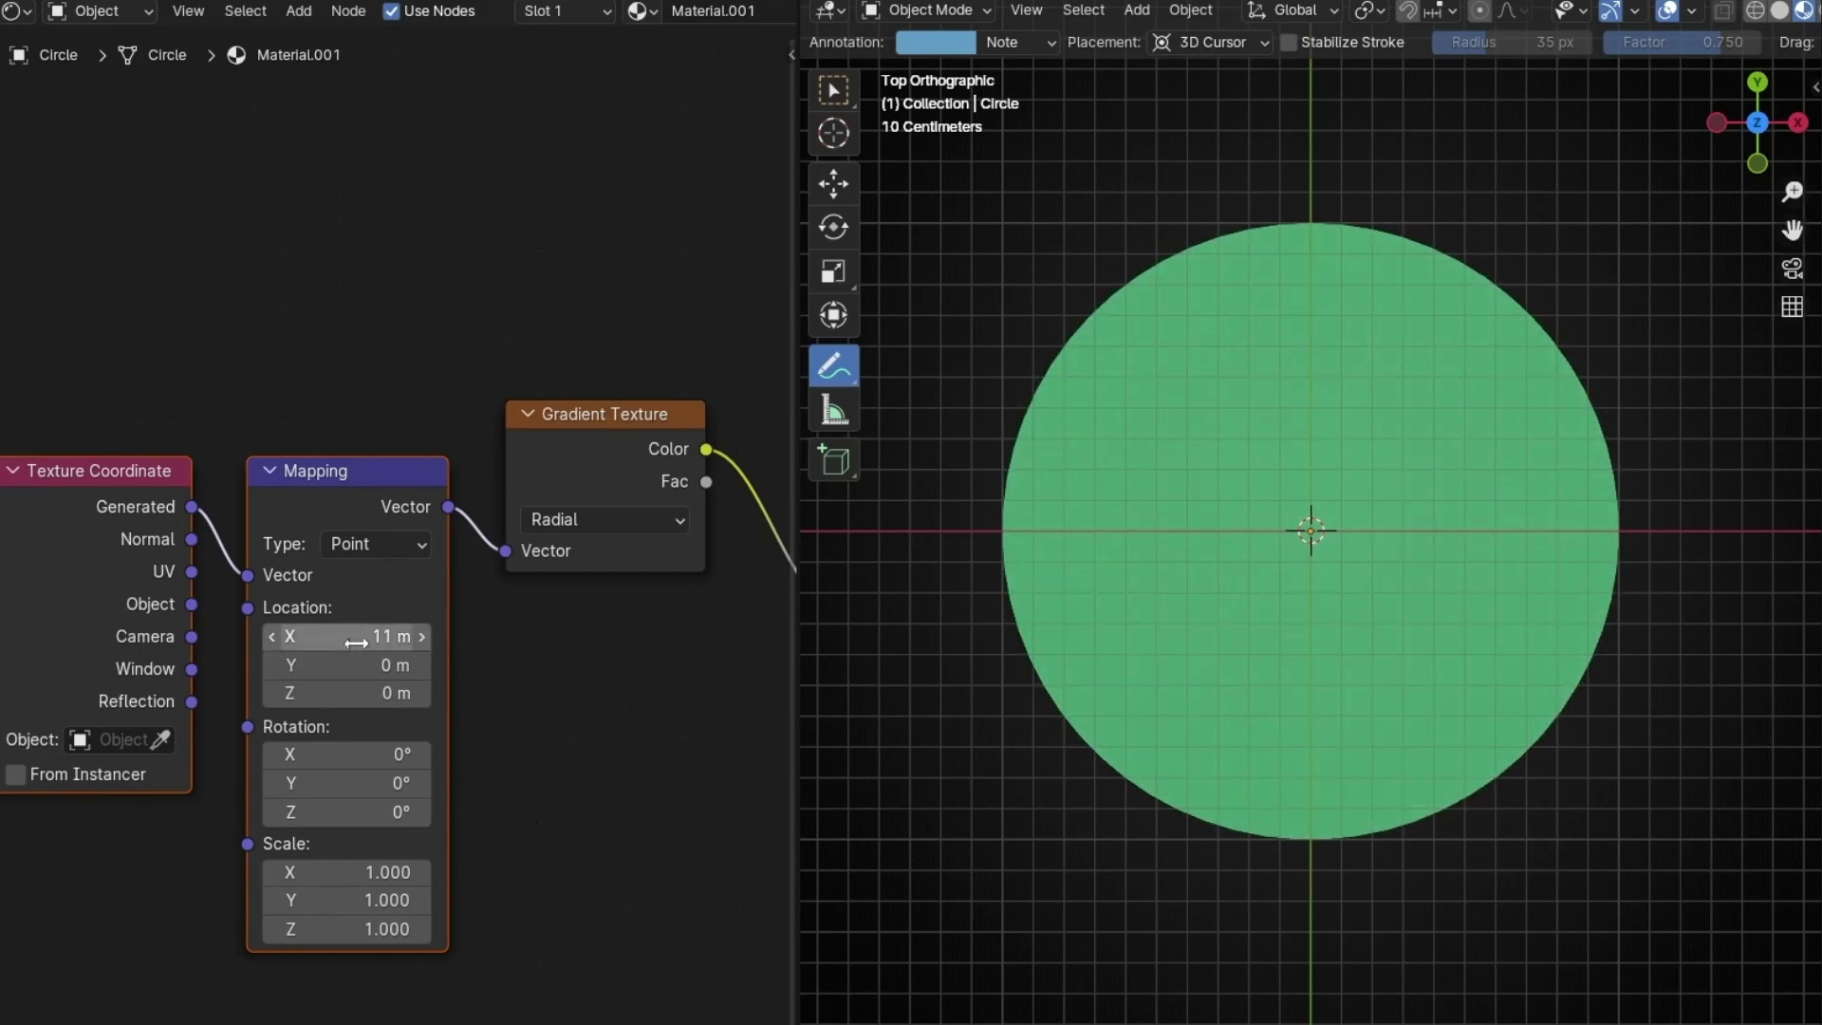
key("BackSpace")
left_click_drag(1369, 548, 1251, 556)
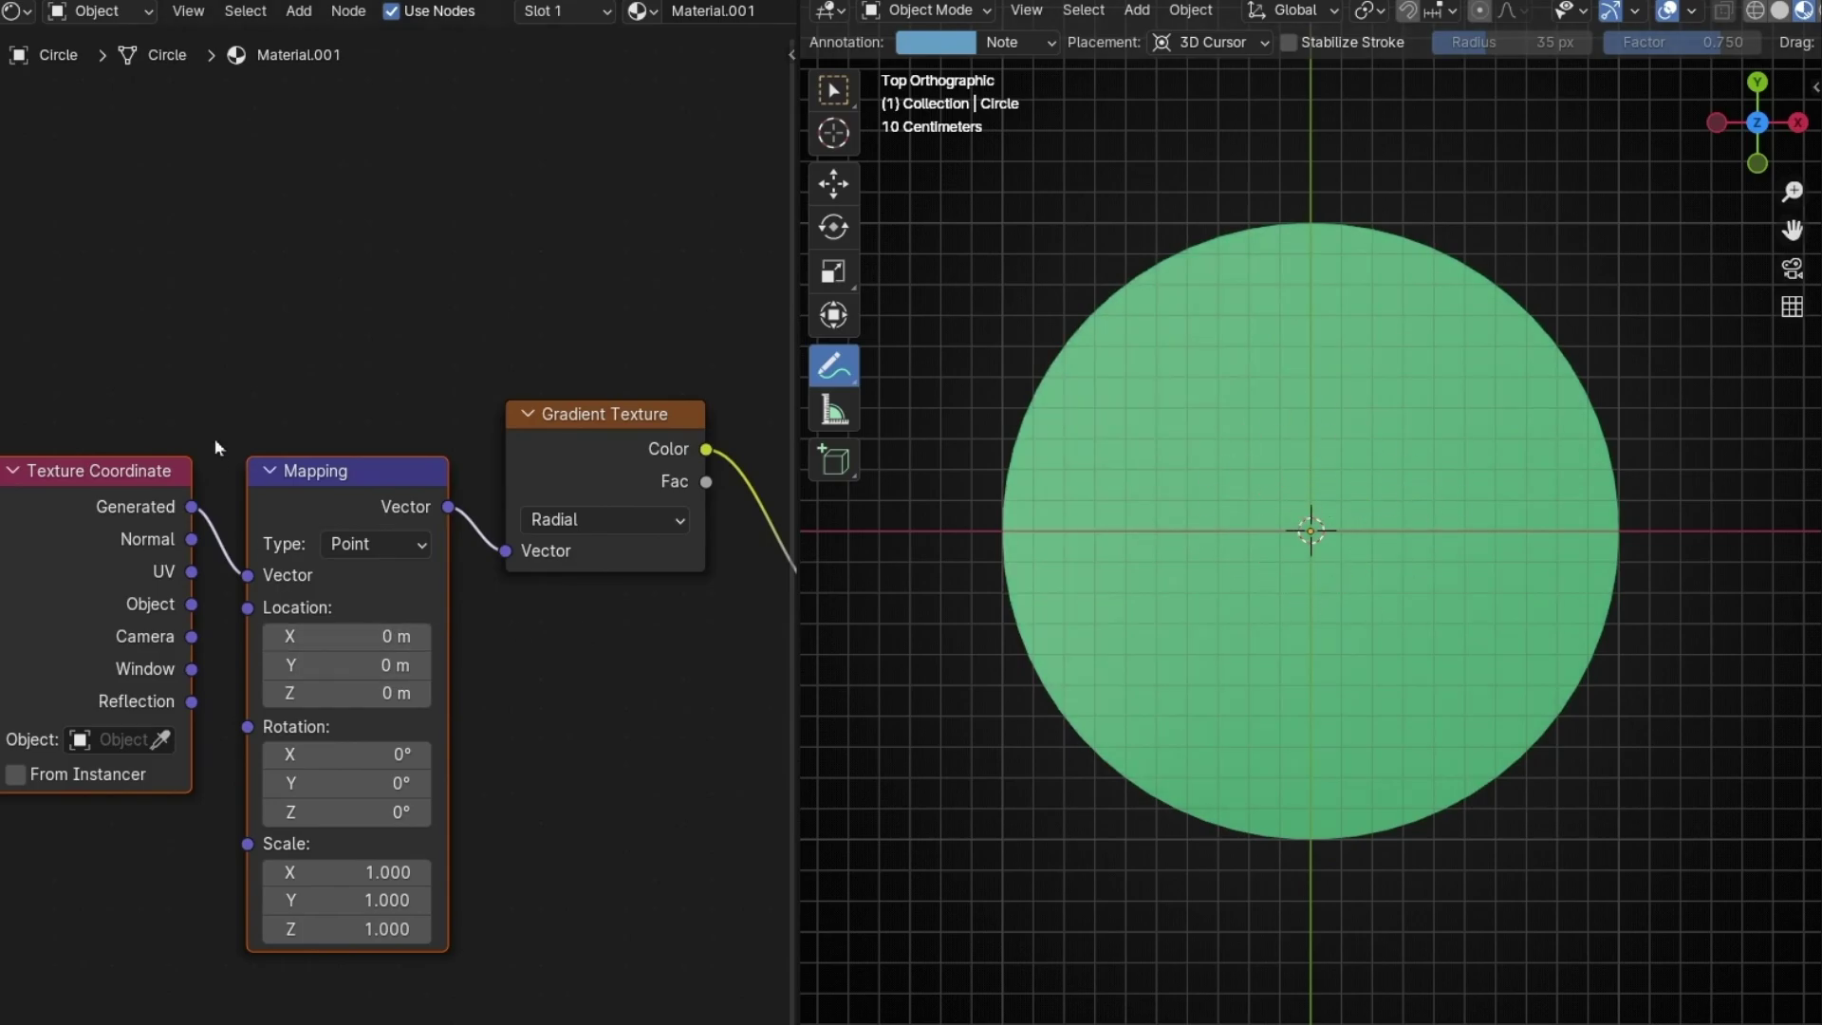
scroll(211, 401, "up", 3)
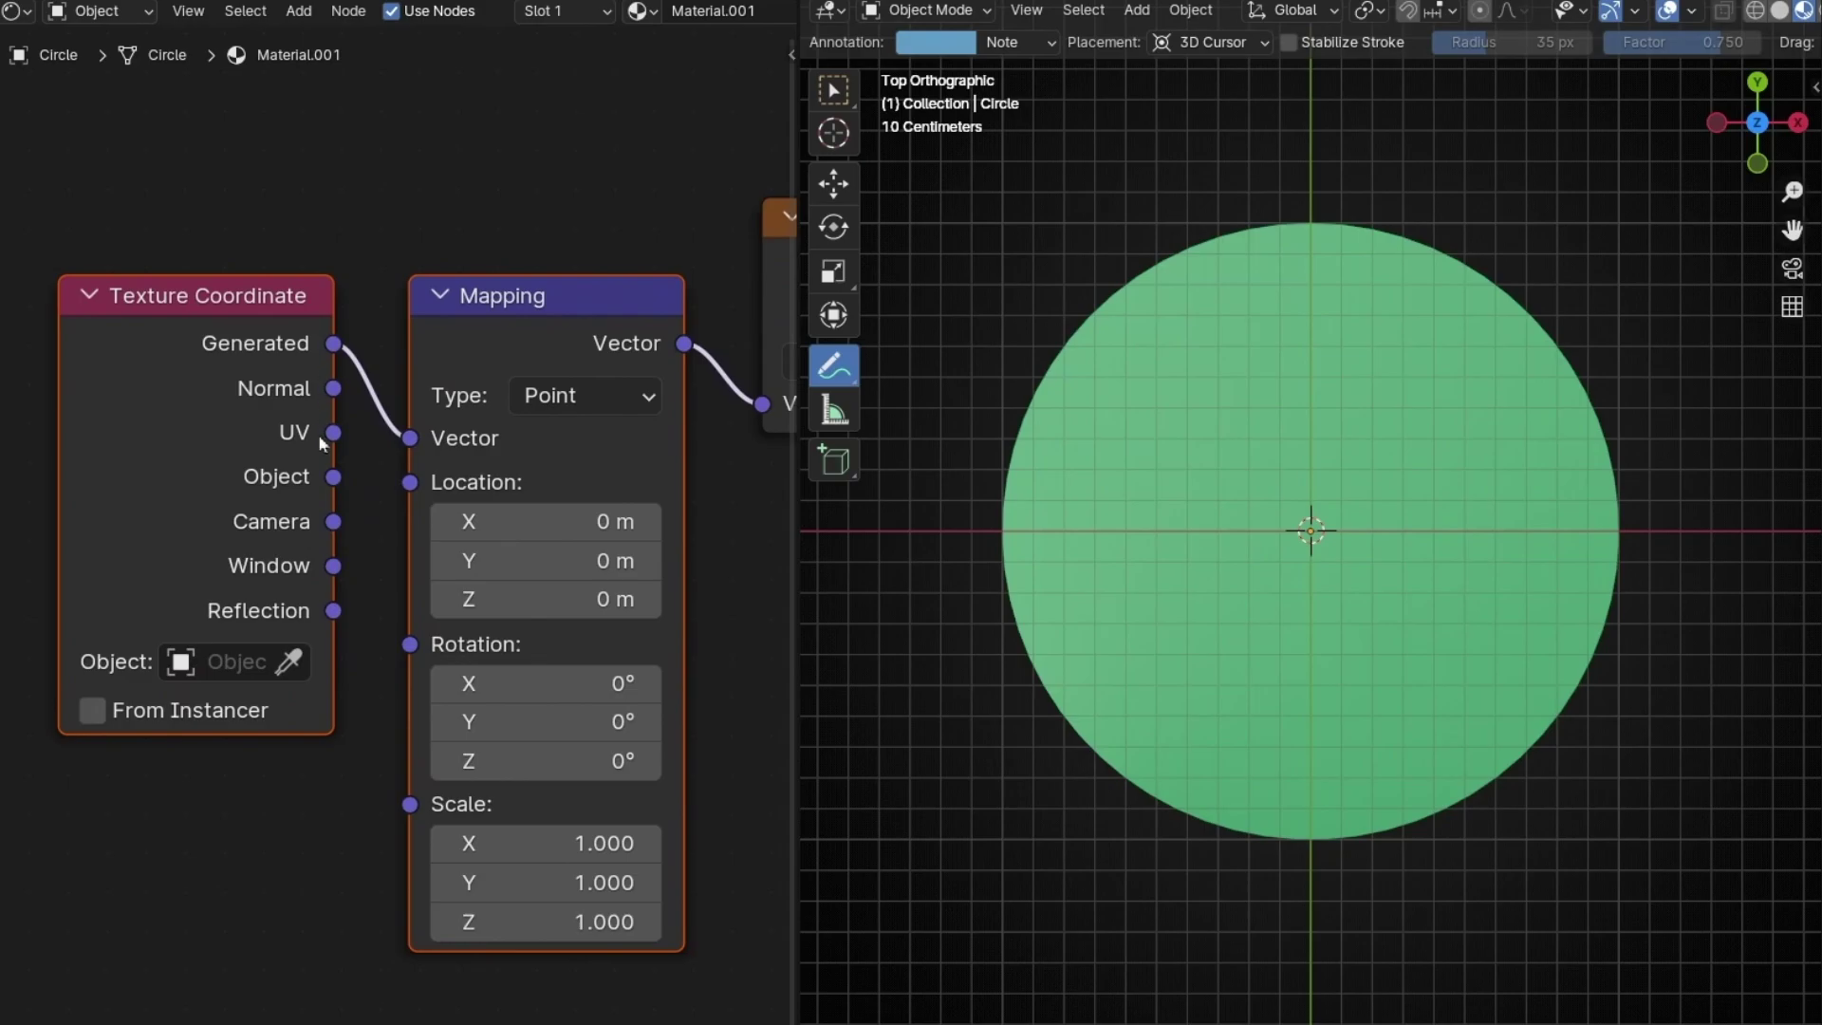
Step: Feed the Texture Coordinate Object output into the Mapping Vector and sketch the sweep
mouse_move(331, 476)
left_mouse_down()
mouse_move(339, 460)
mouse_move(333, 478)
left_mouse_up()
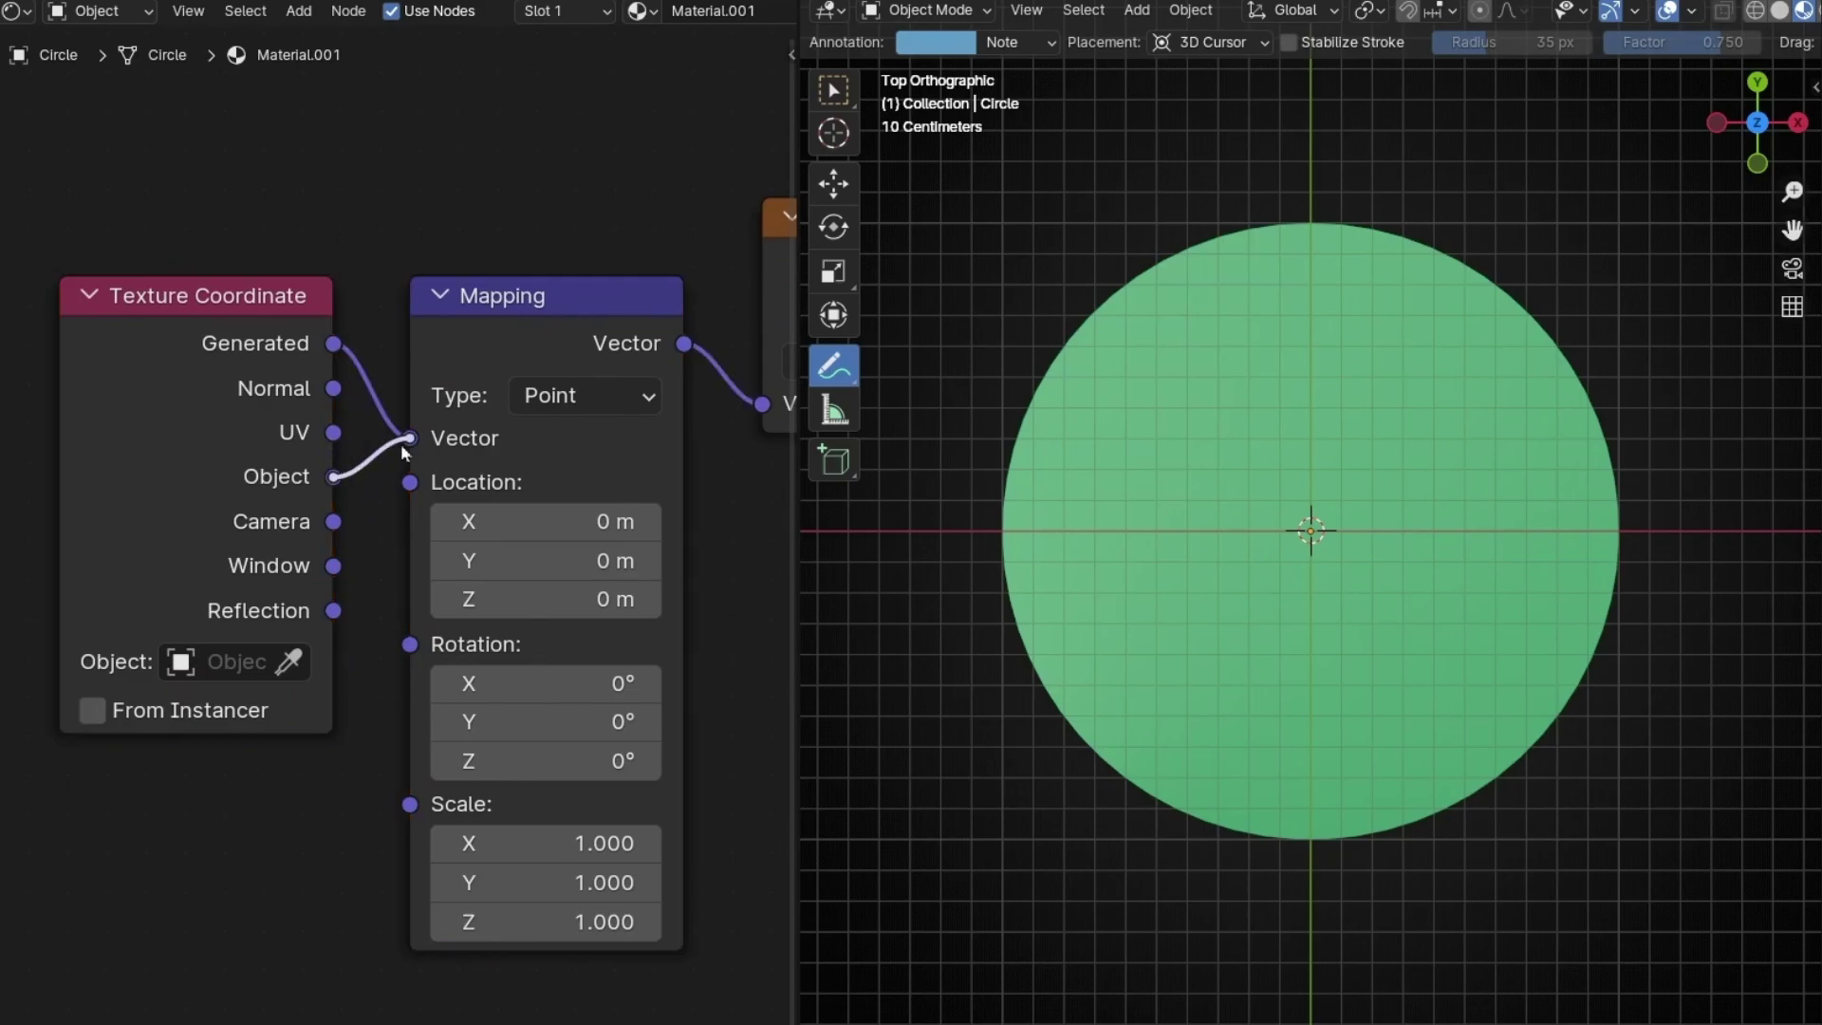
left_click_drag(402, 444, 408, 438)
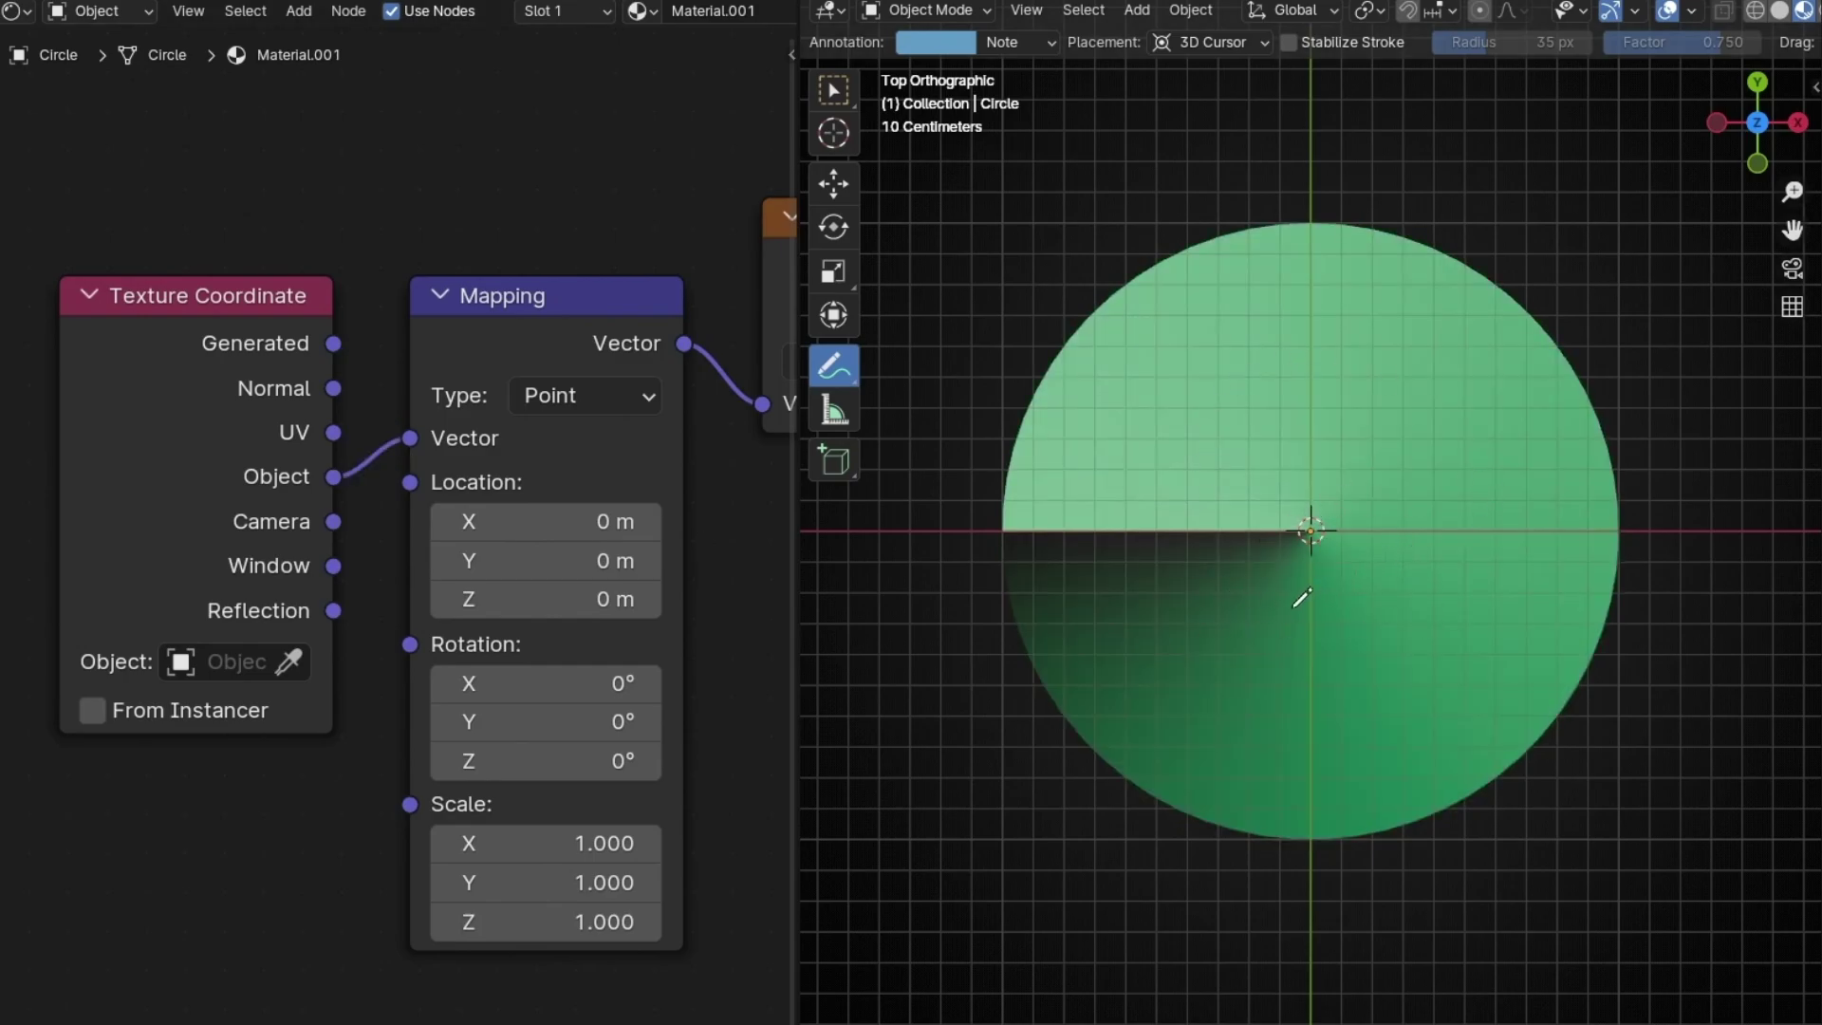
middle_click_drag(726, 500, 346, 499)
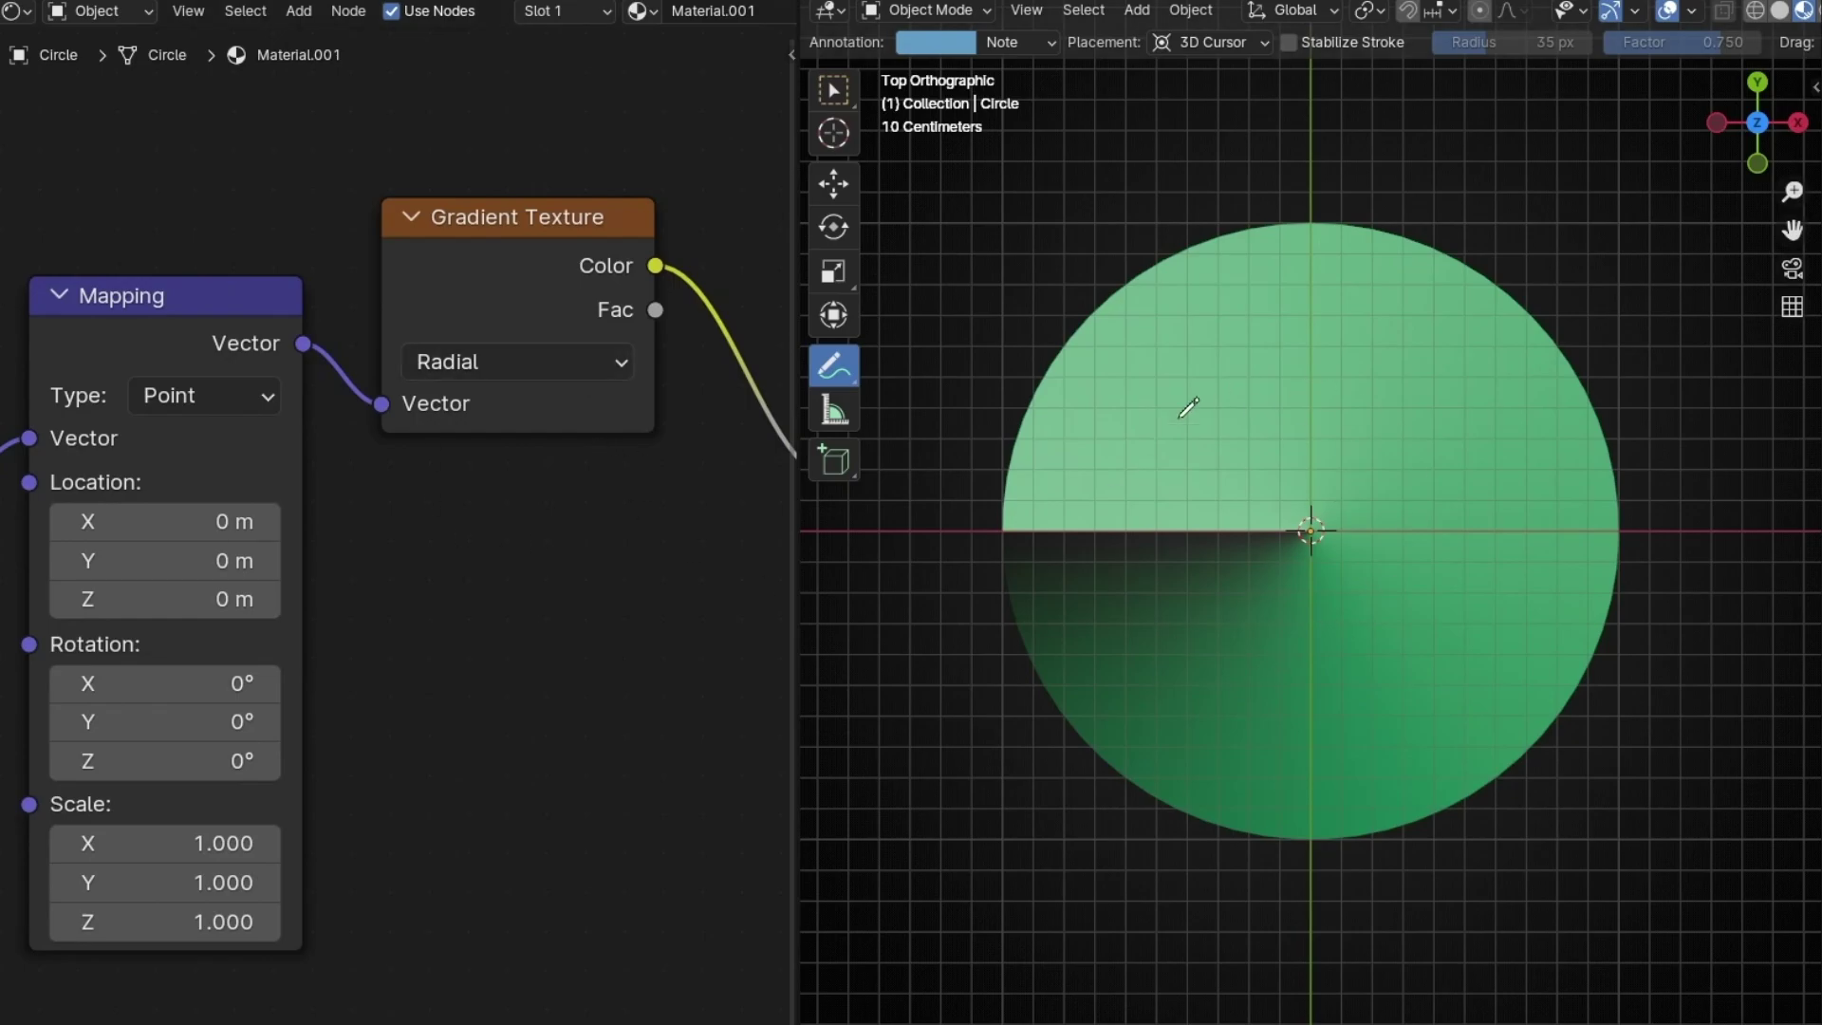
mouse_move(1135, 543)
left_mouse_down()
mouse_move(1122, 580)
mouse_move(1136, 538)
left_mouse_up()
mouse_move(1158, 615)
left_mouse_down()
mouse_move(1315, 698)
mouse_move(1524, 580)
mouse_move(1467, 408)
mouse_move(1264, 347)
mouse_move(1145, 452)
mouse_move(1132, 511)
mouse_move(1110, 488)
mouse_move(1119, 525)
mouse_move(1168, 494)
mouse_move(1192, 507)
mouse_move(1213, 473)
left_mouse_up()
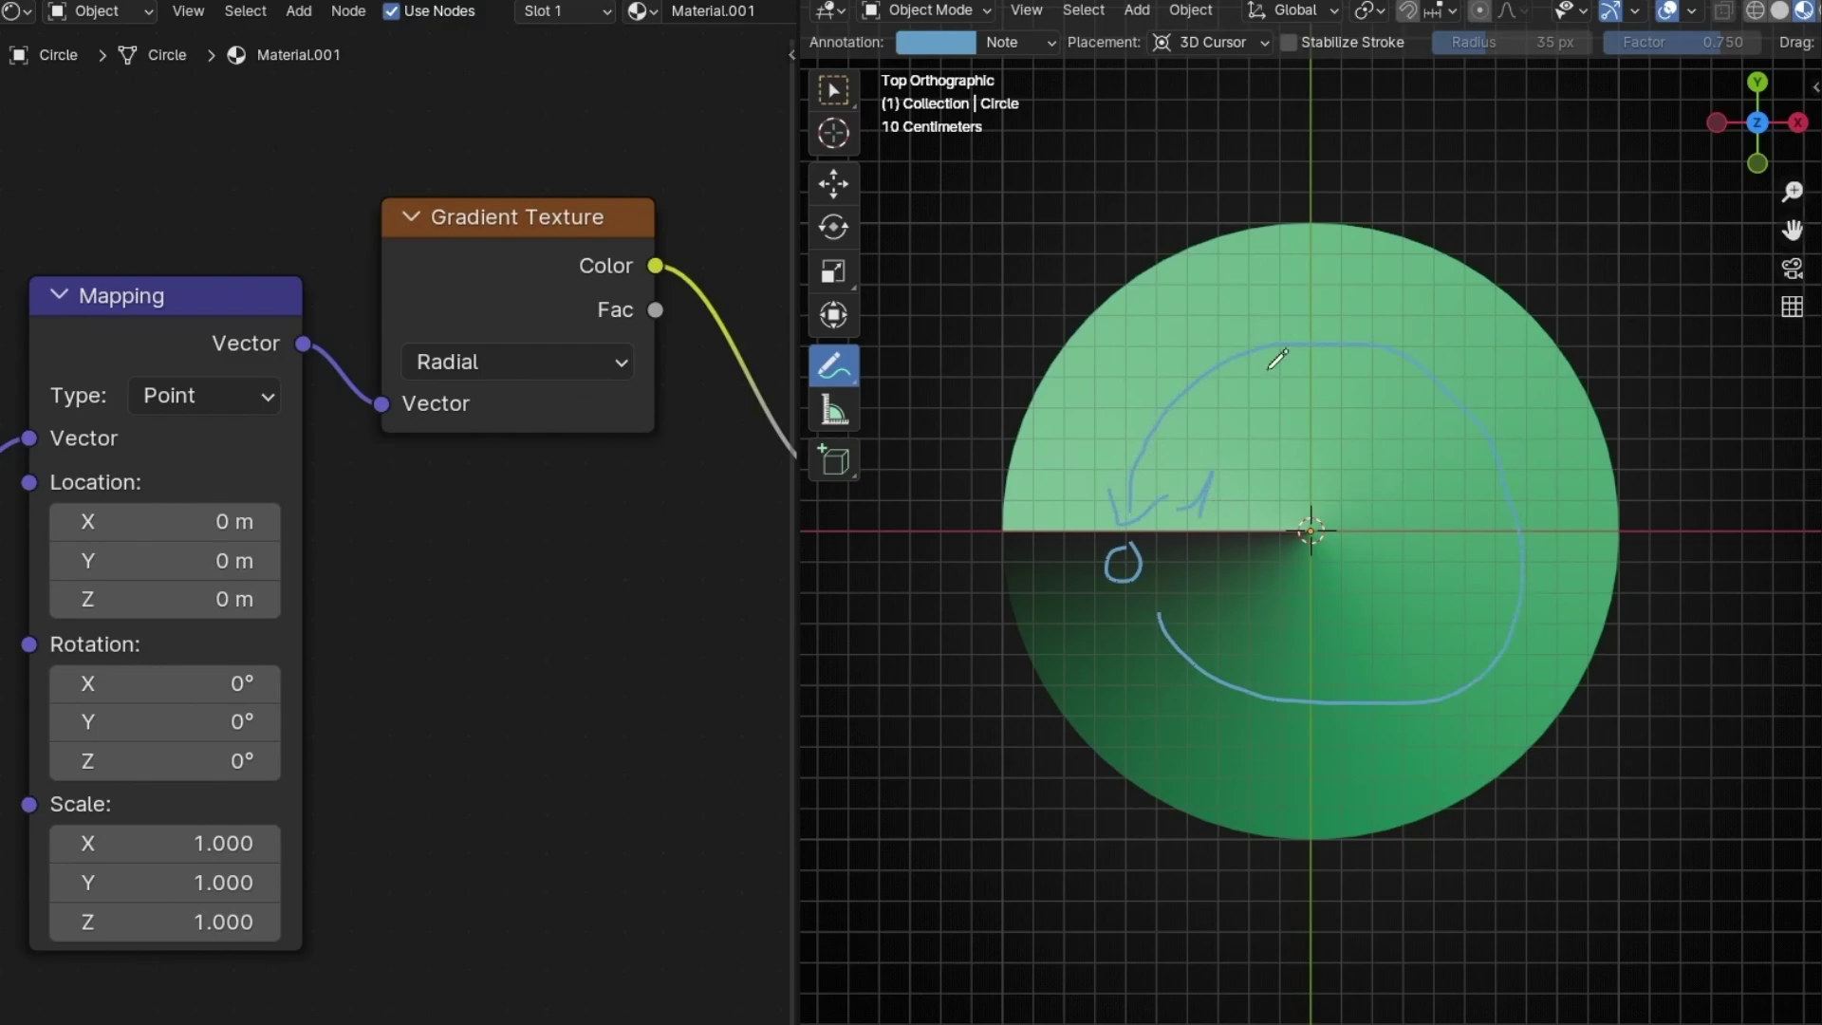
middle_click_drag(676, 593, 163, 635)
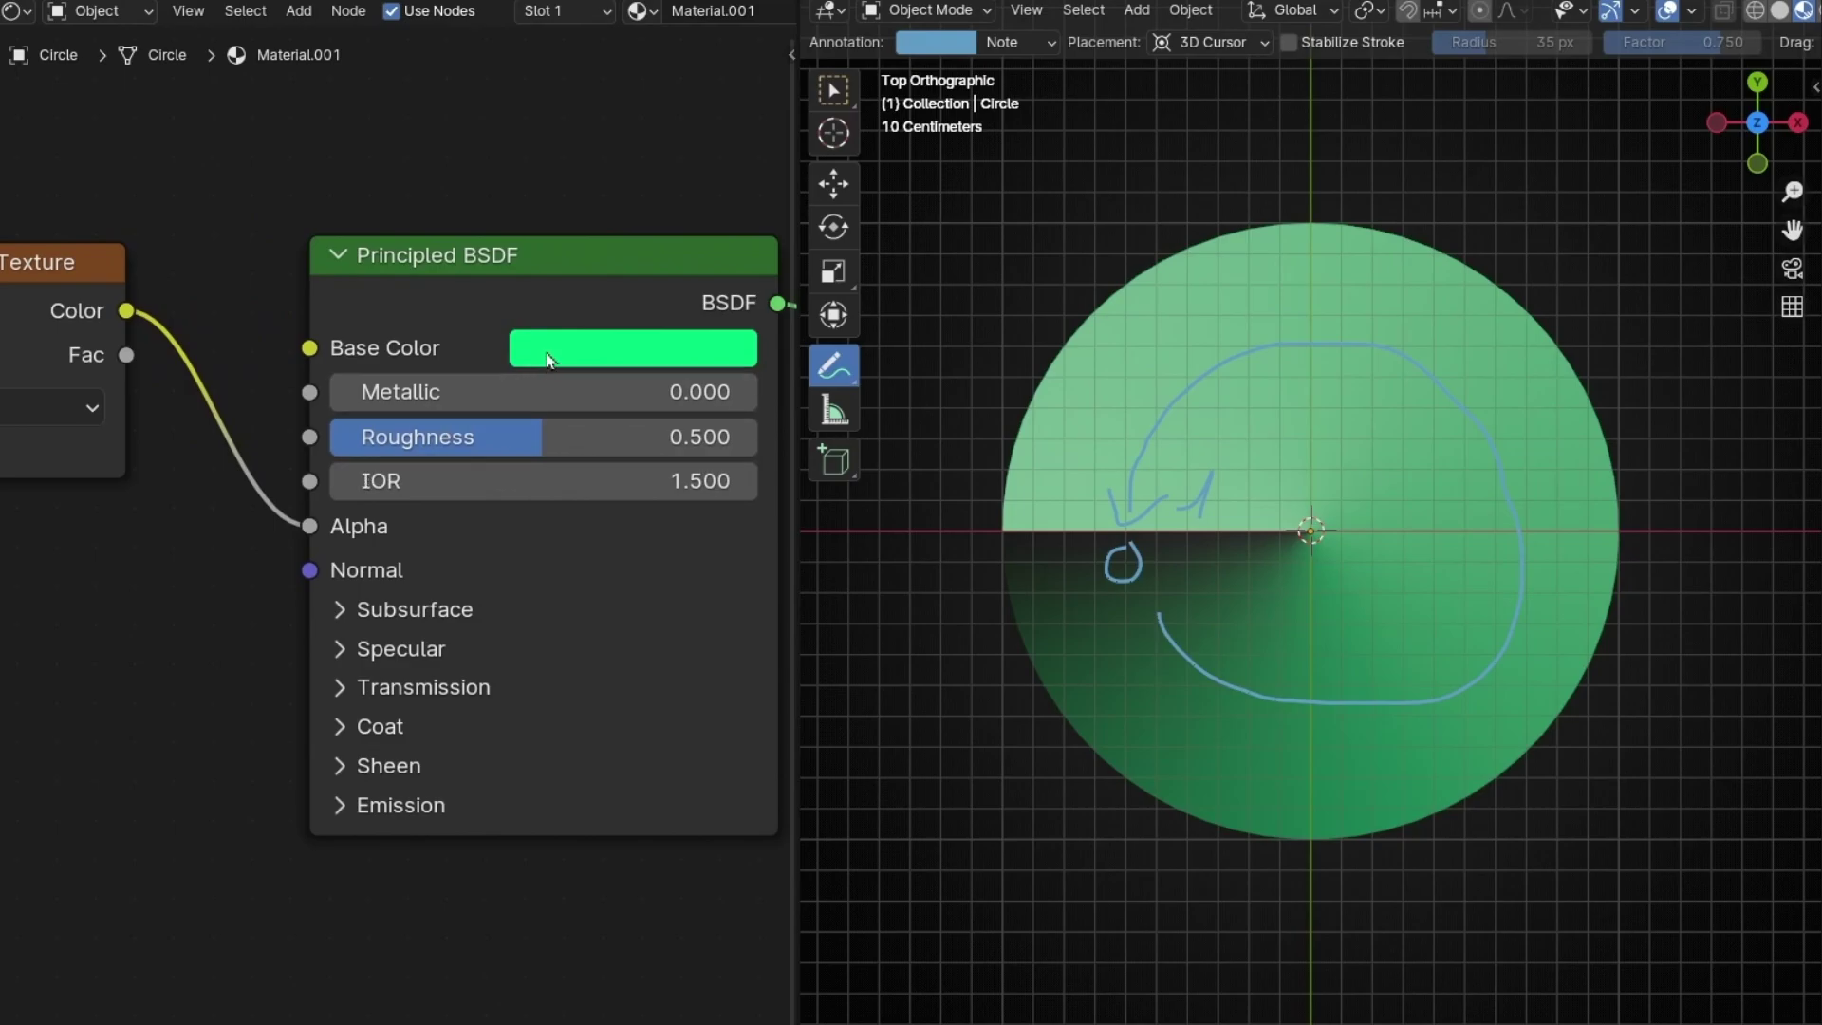
Step: Try a pale pink base colour at full brightness, then erase annotations and return to top view
left_click(579, 351)
left_click(703, 574)
left_click_drag(911, 439, 909, 397)
middle_click_drag(1395, 399, 1392, 357)
mouse_move(1392, 357)
right_mouse_down()
mouse_move(1499, 501)
mouse_move(1586, 460)
right_mouse_up()
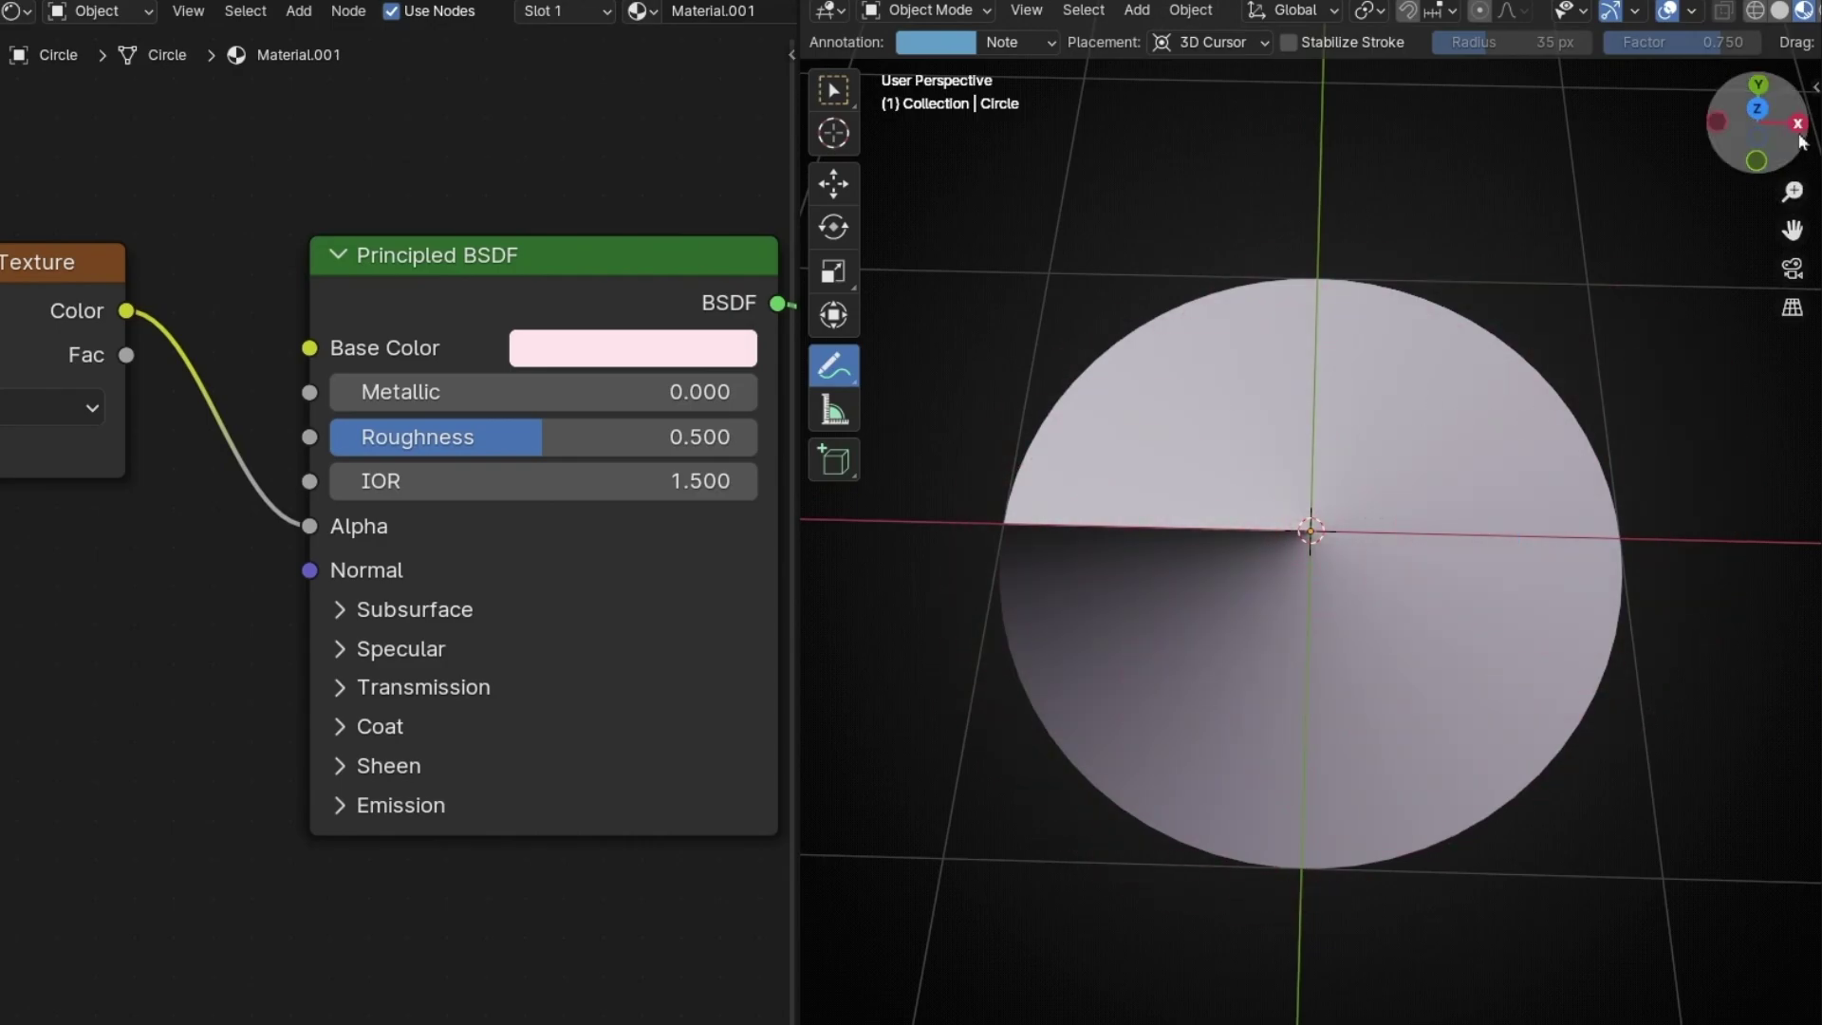
left_click(1758, 109)
Step: Set the base colour back to green with a slightly adjusted hue
left_click(626, 373)
mouse_move(622, 422)
left_mouse_down()
mouse_move(600, 433)
mouse_move(619, 408)
left_mouse_up()
left_click(664, 347)
middle_click_drag(246, 569, 233, 475)
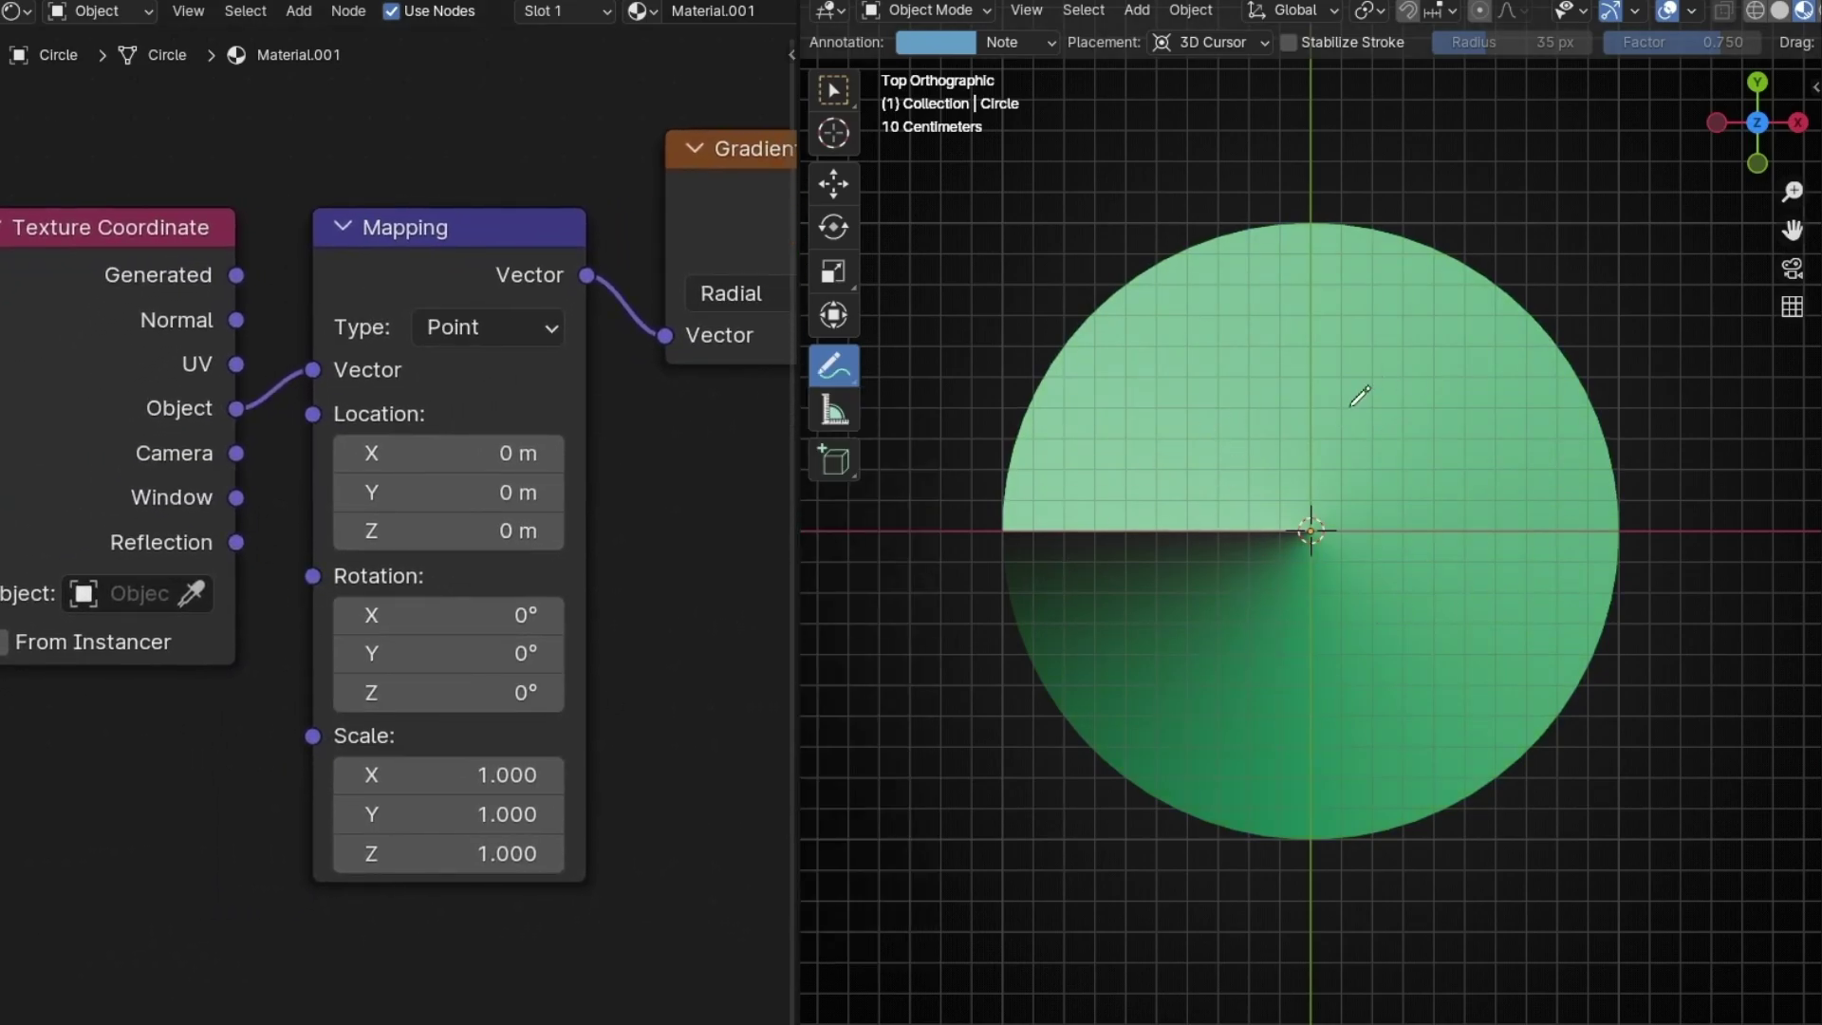
Step: Test rotating the gradient around the circle, then return Mapping Z rotation to 0°
left_click_drag(411, 704, 791, 704)
left_click_drag(446, 693, 313, 693)
mouse_move(1217, 235)
right_mouse_down()
mouse_move(1074, 224)
mouse_move(1233, 322)
right_mouse_up()
middle_click_drag(675, 537, 180, 642)
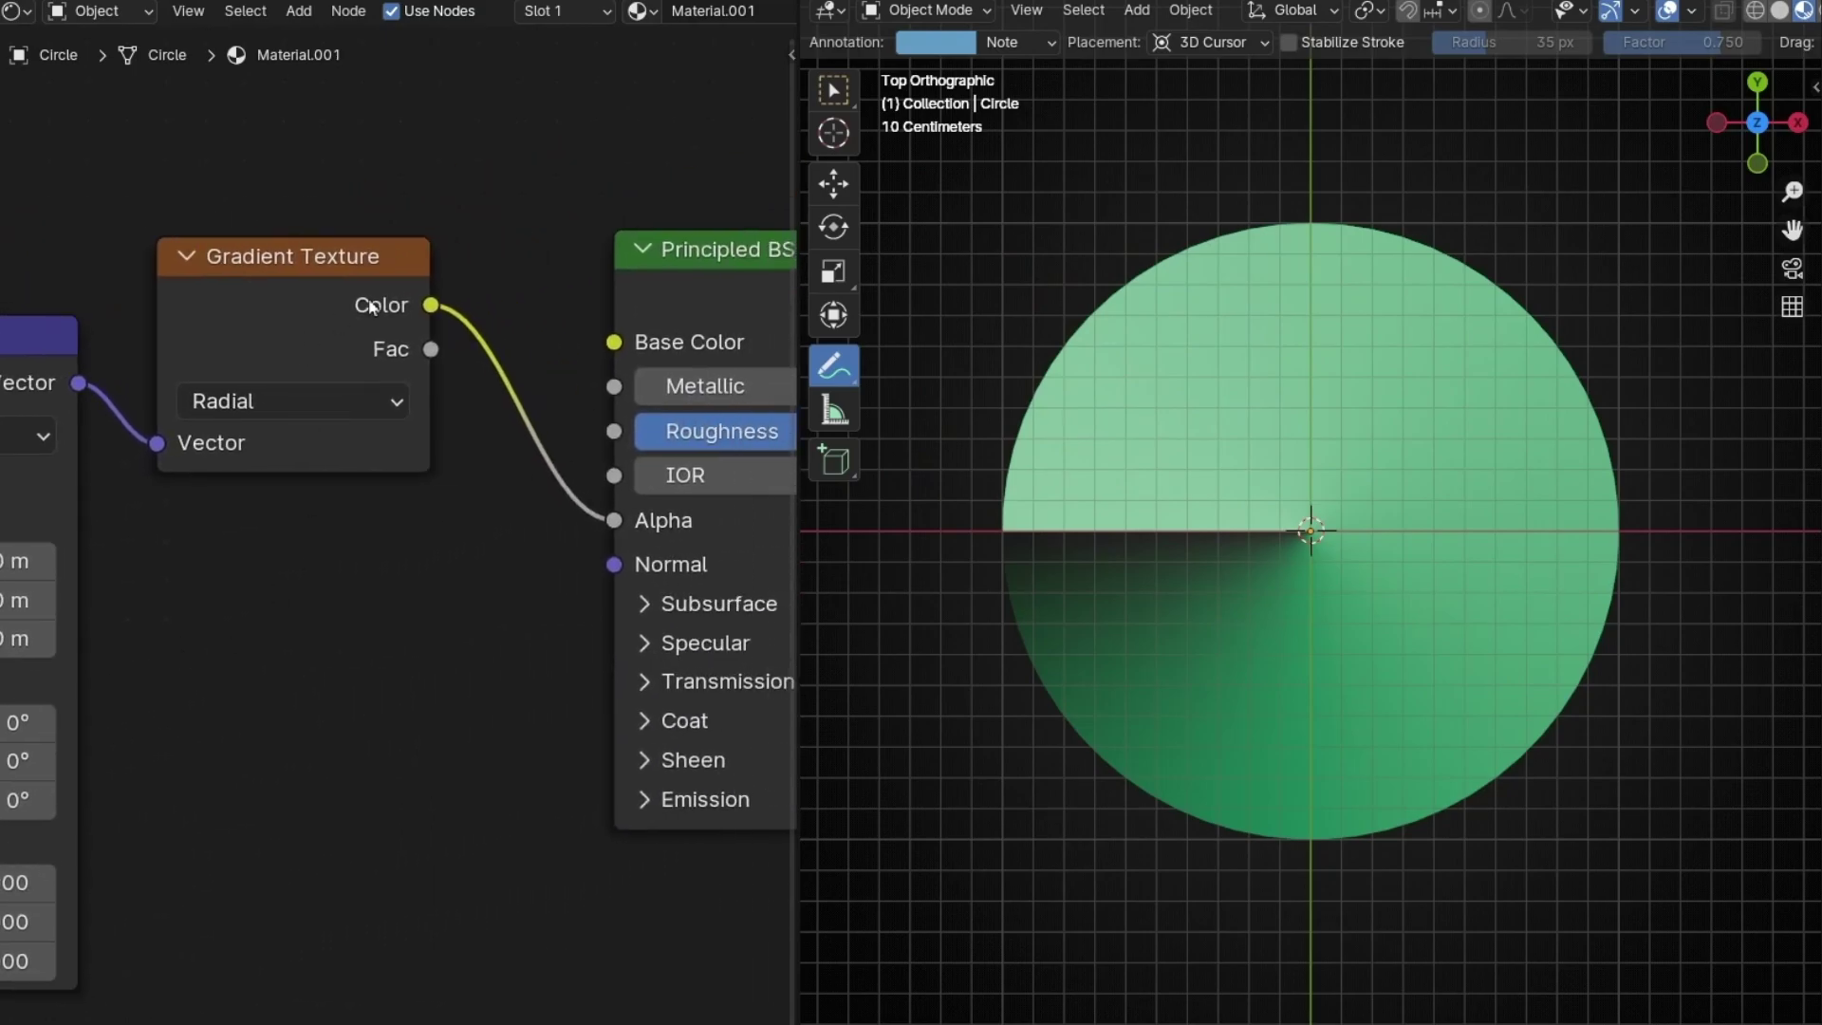
left_click_drag(287, 296, 240, 332)
Step: Insert a Color Ramp node between the Gradient Texture and the Alpha input
key("shift+a")
type("col")
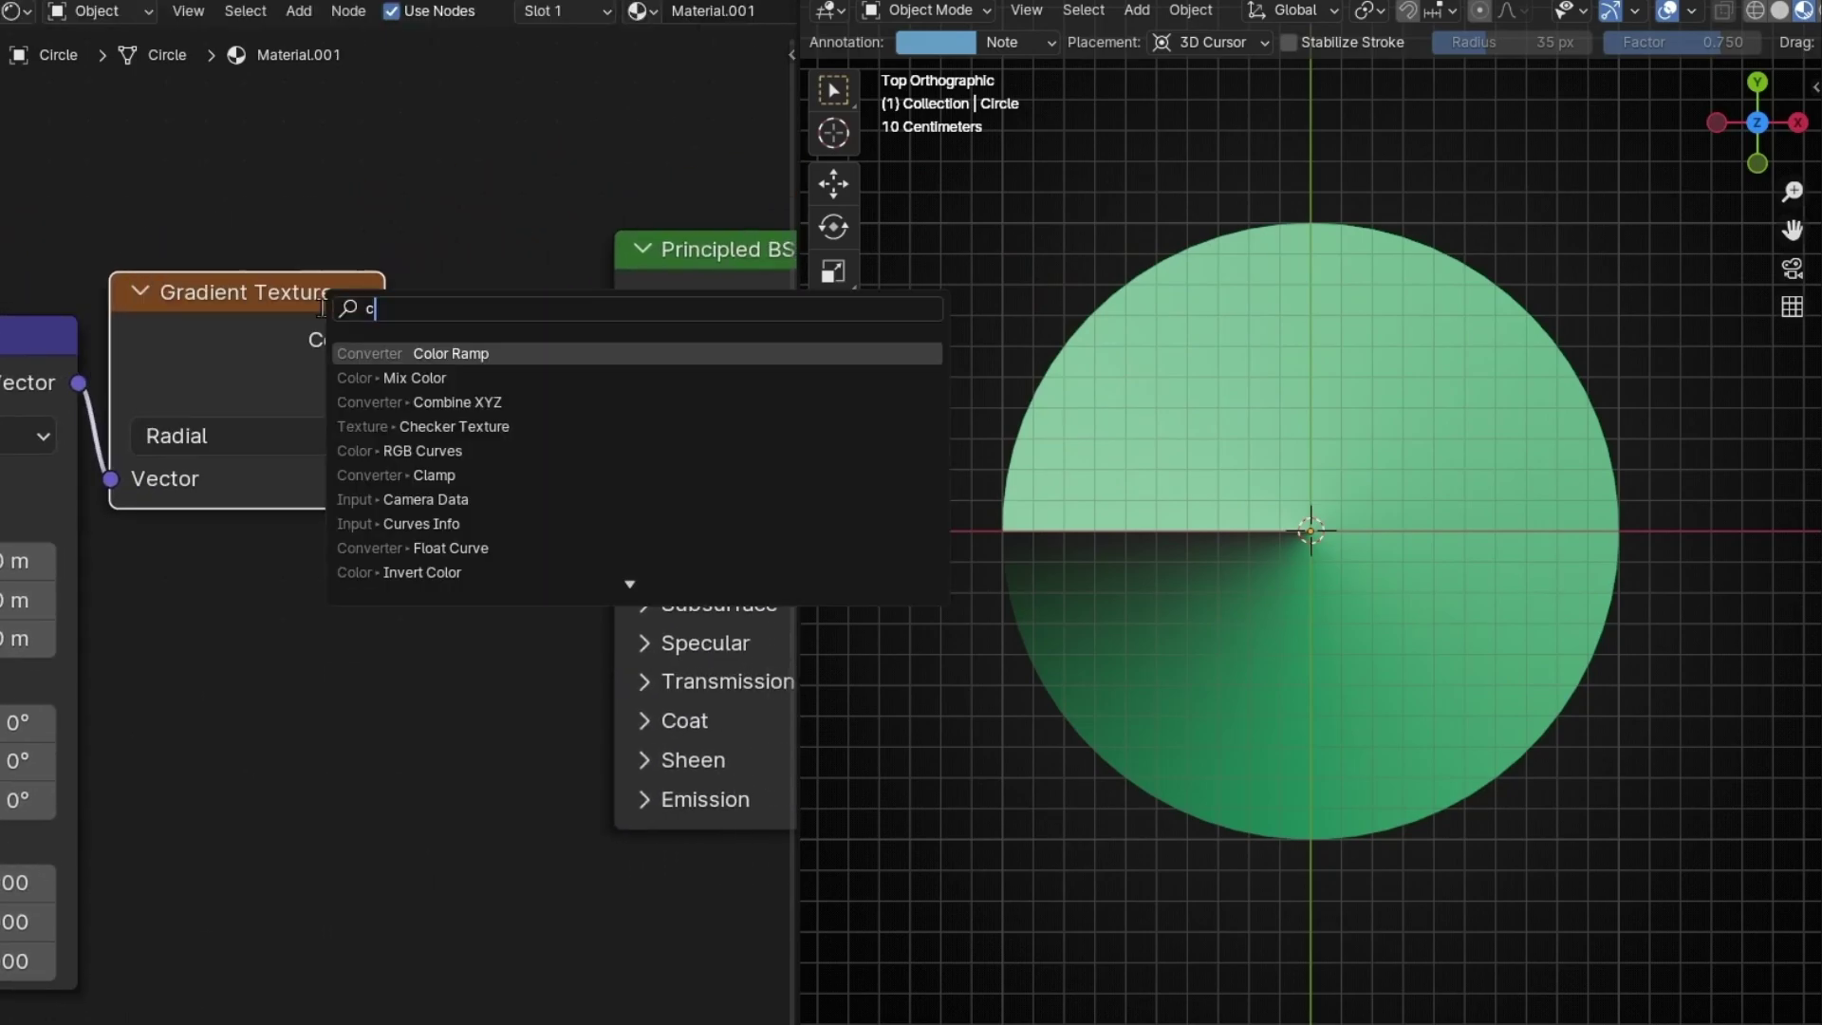
key("Down")
key("Return")
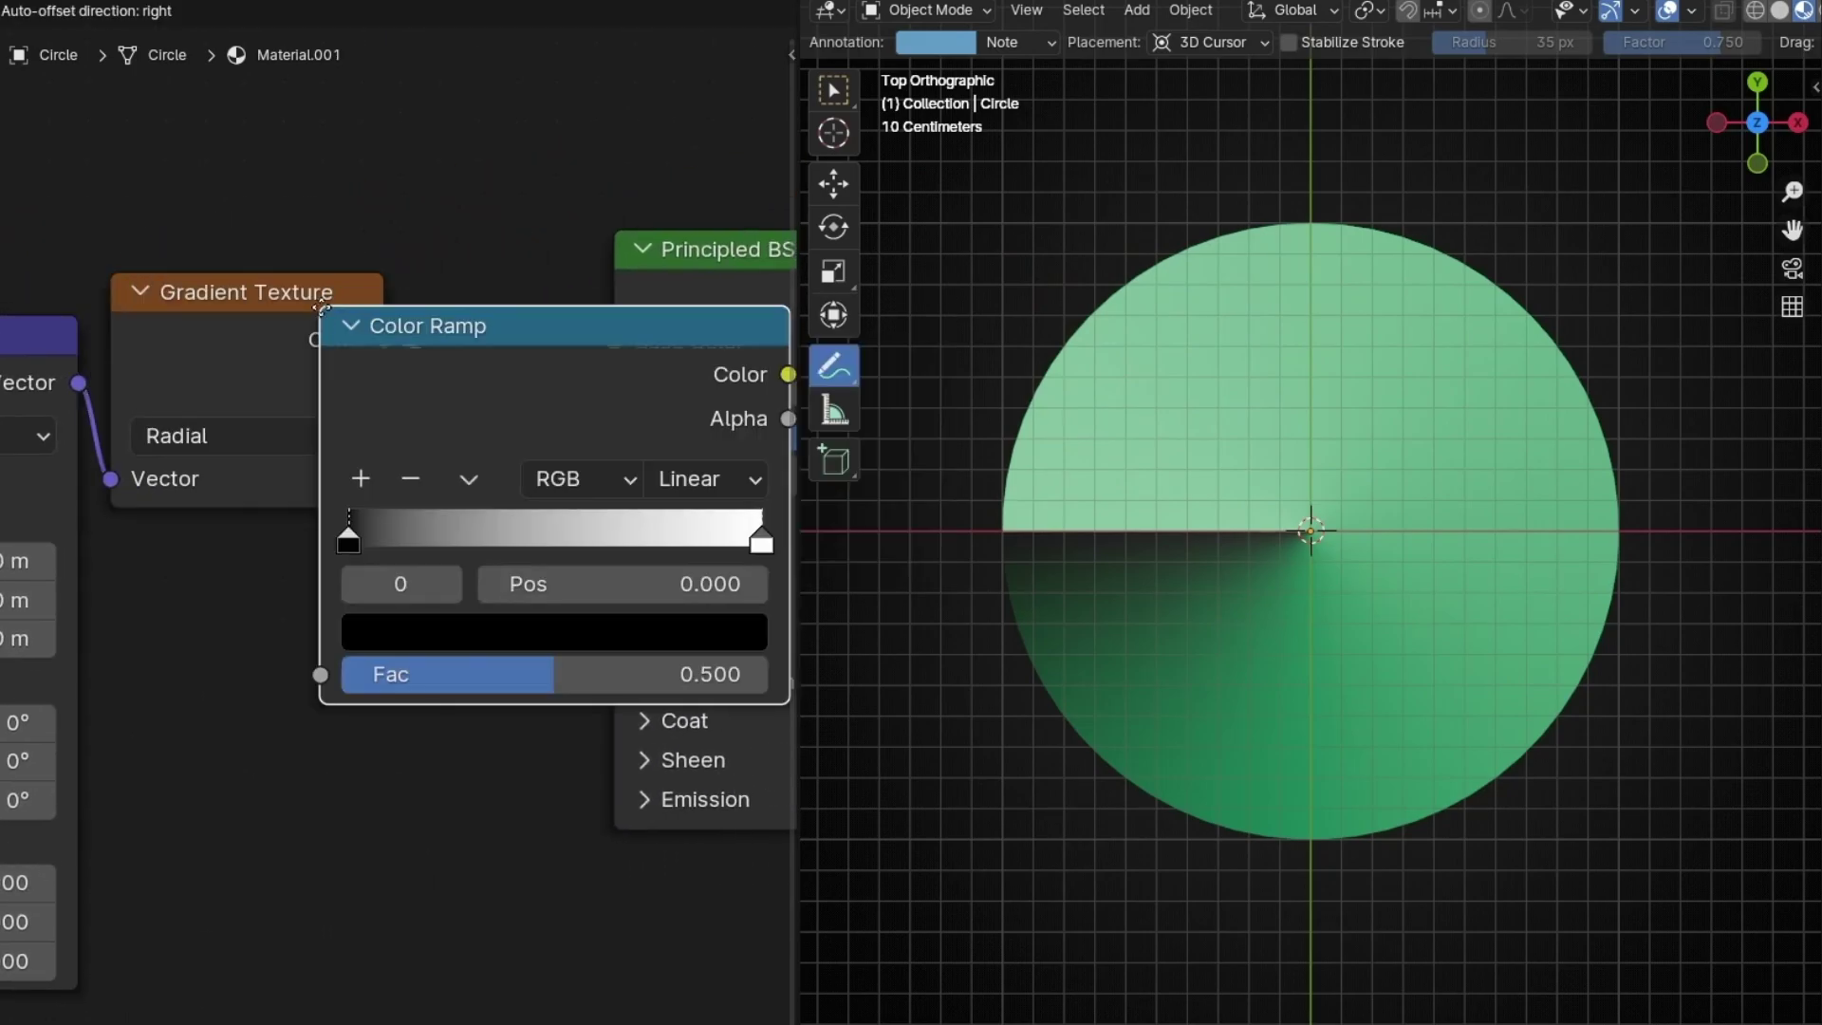
left_click(544, 306)
middle_click_drag(569, 241, 218, 221)
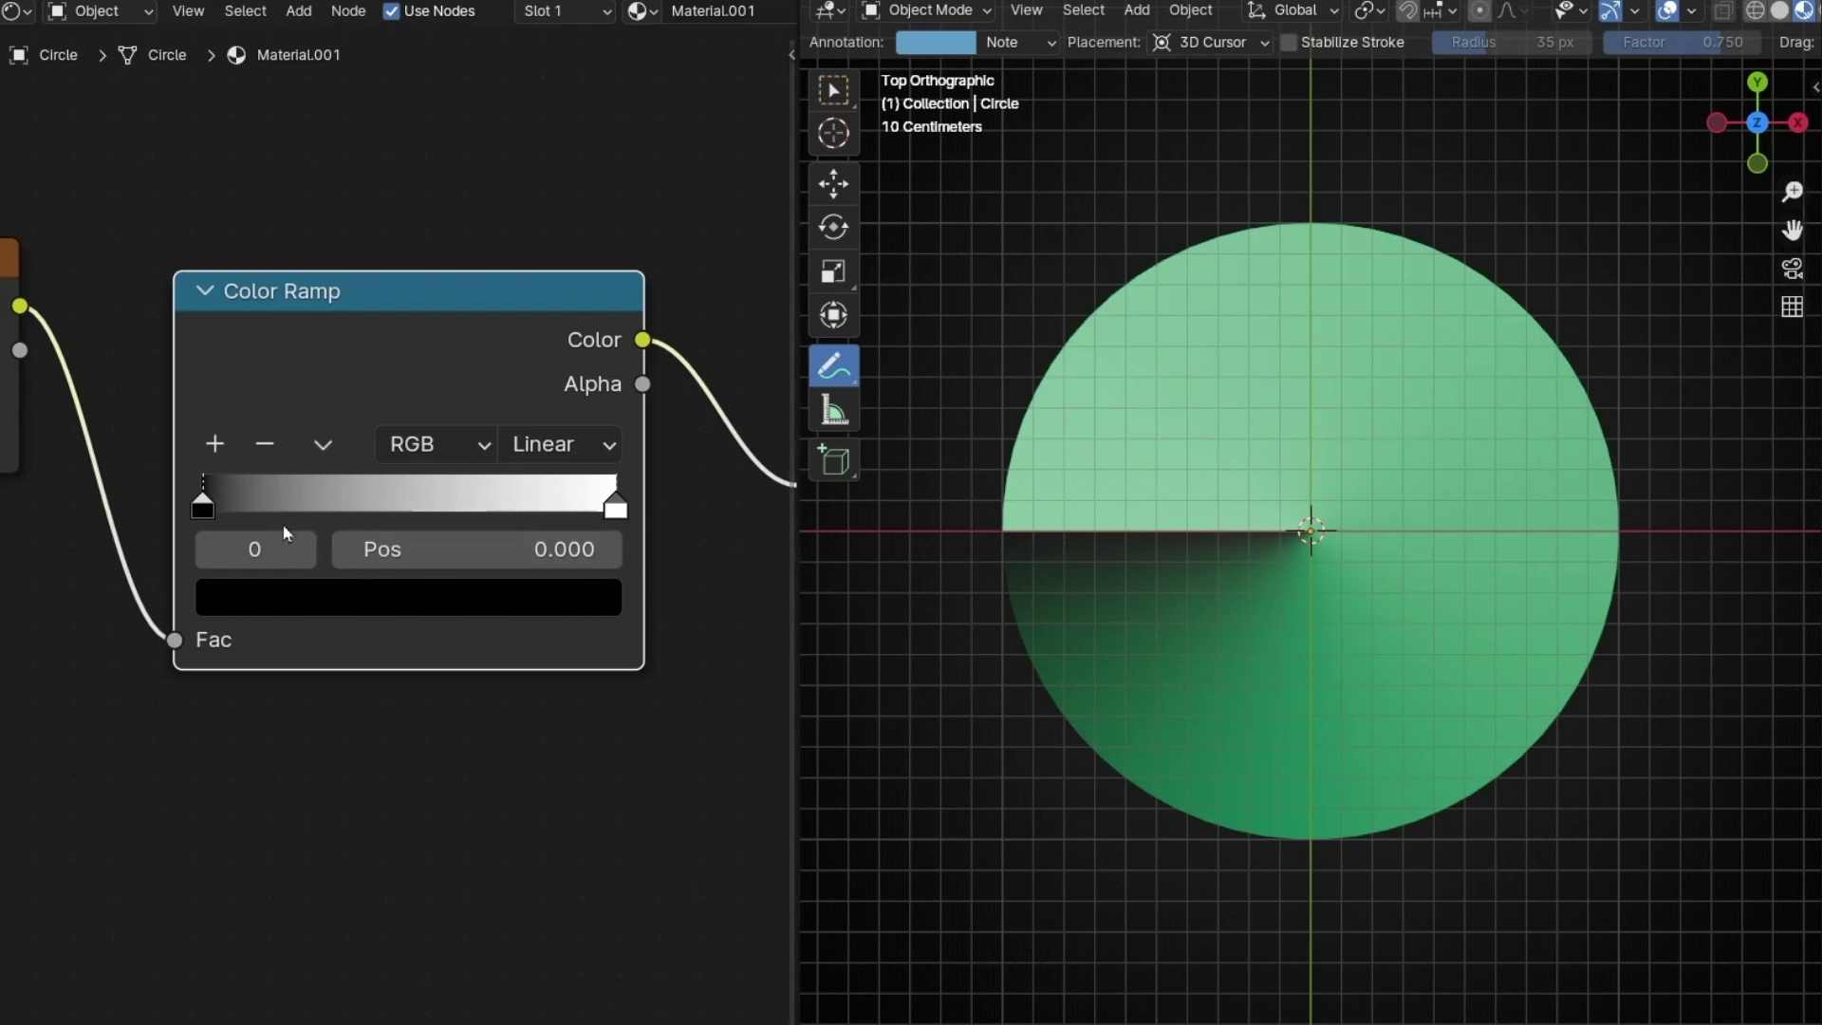
Step: Drag the Color Ramp's black stop right to about 0.7, shrinking the green area
left_click_drag(211, 512, 255, 514)
middle_click_drag(1157, 598, 1155, 521)
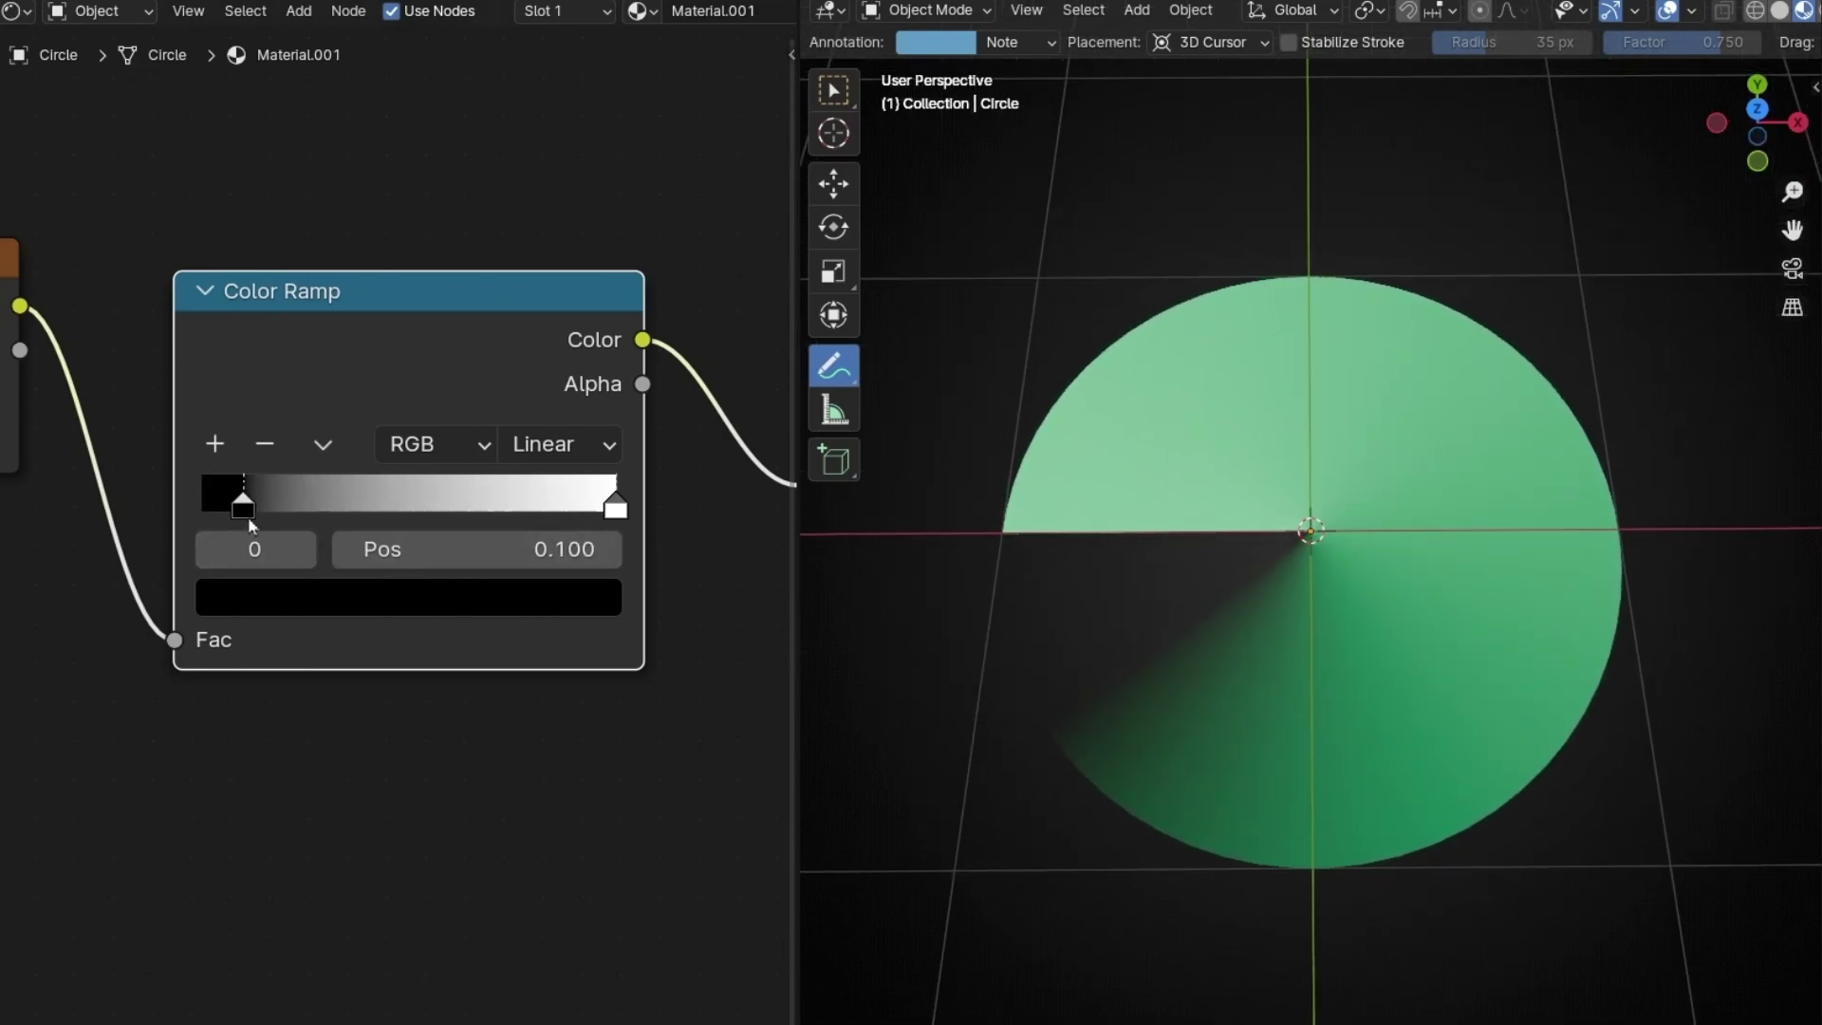
left_click_drag(254, 517, 354, 517)
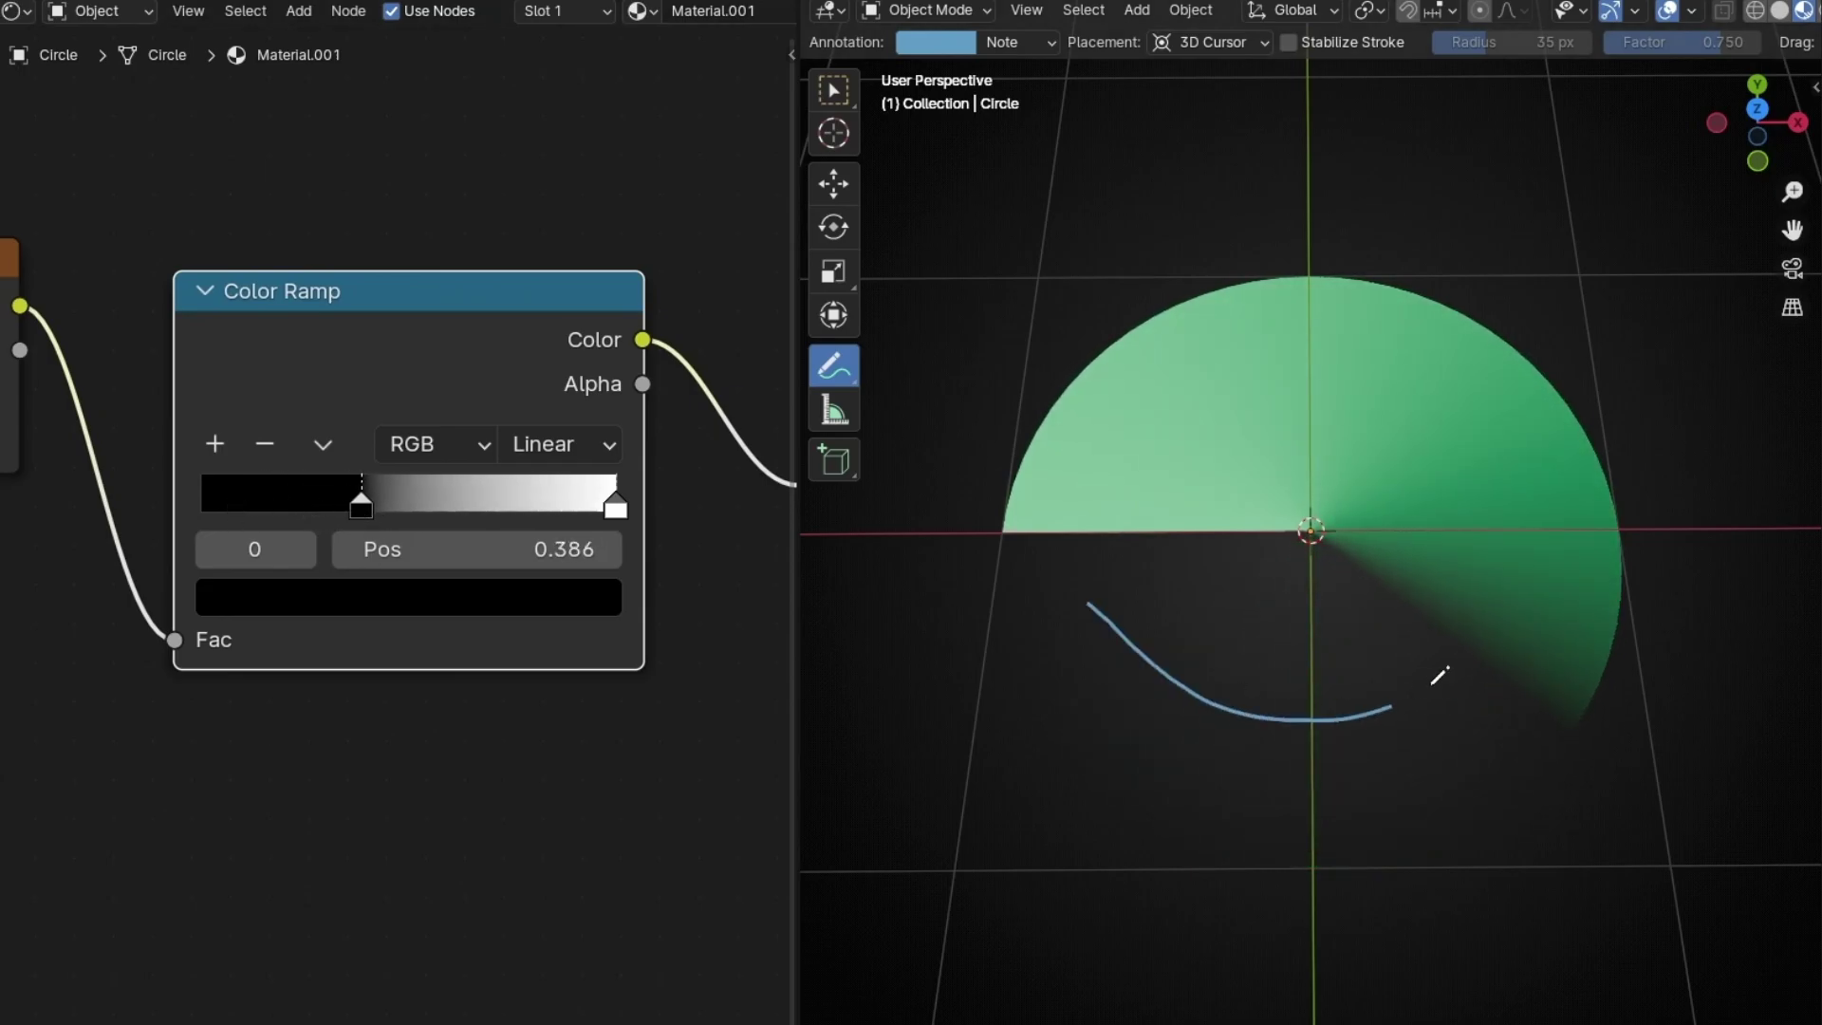
mouse_move(1387, 842)
right_mouse_down()
mouse_move(1120, 874)
mouse_move(1362, 731)
right_mouse_up()
left_click_drag(356, 510, 528, 505)
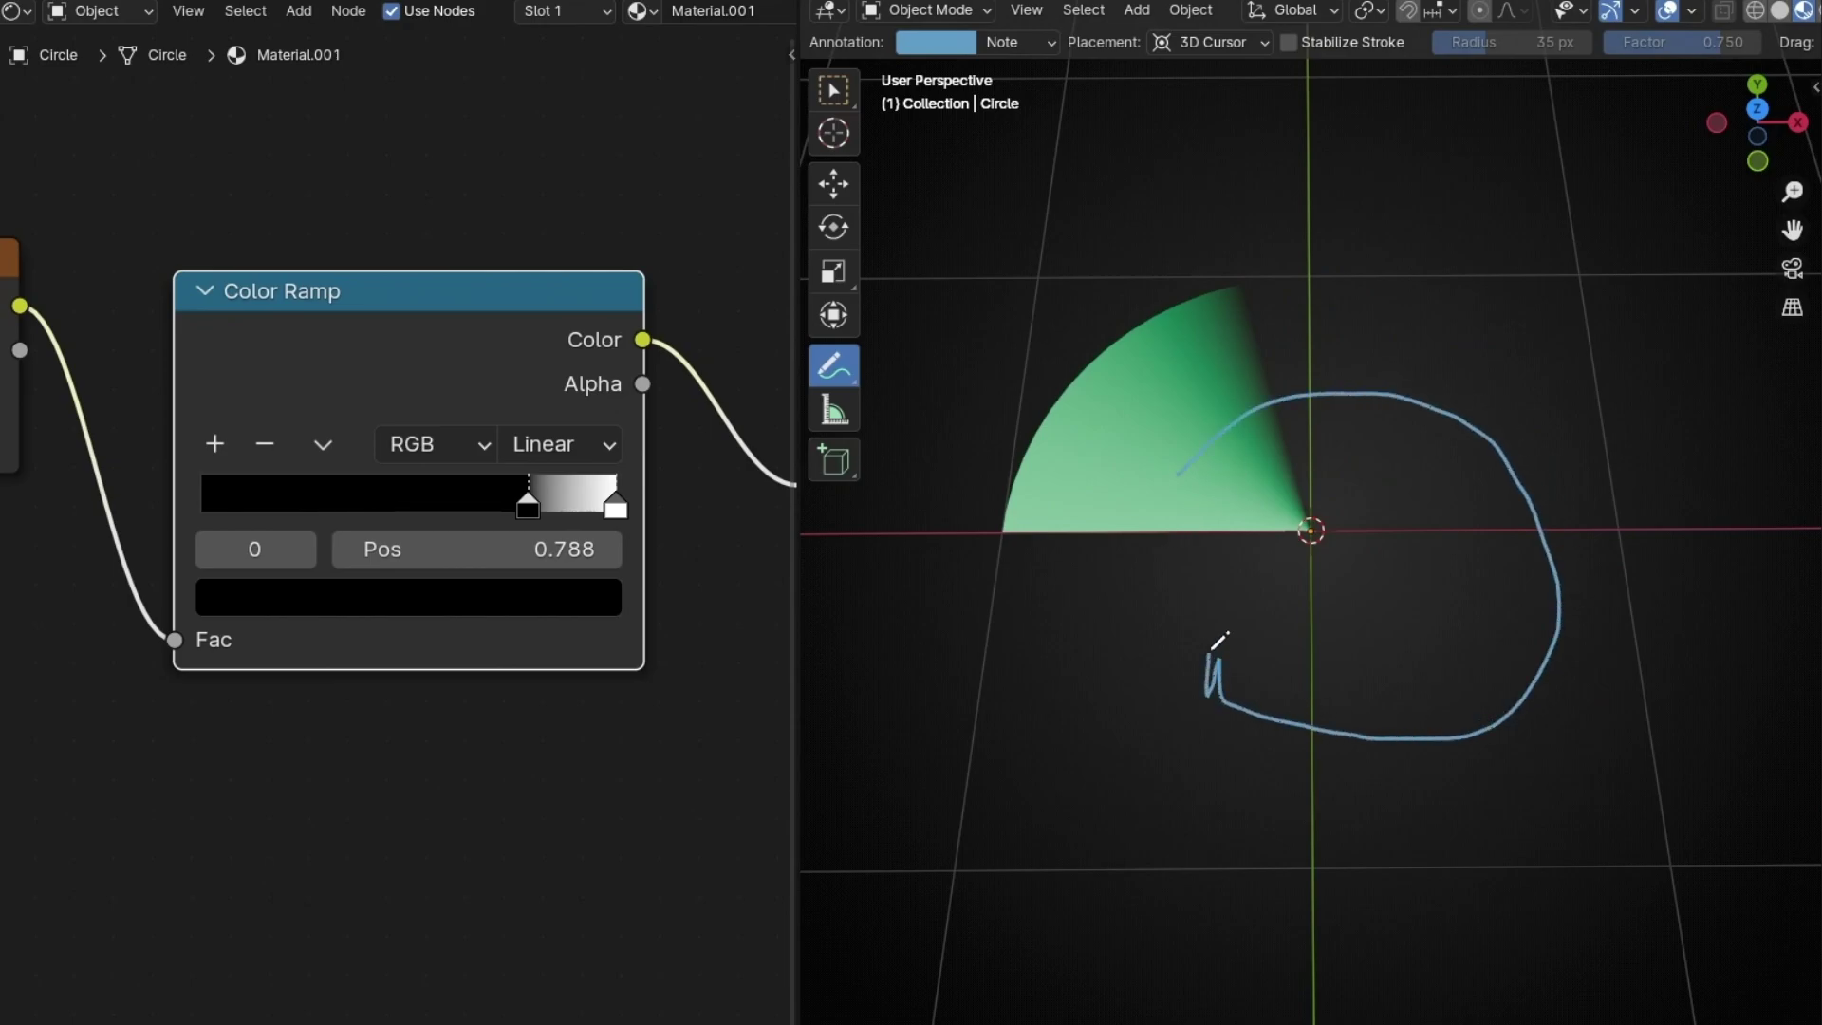
mouse_move(1379, 675)
right_mouse_down()
mouse_move(1210, 709)
mouse_move(1172, 602)
right_mouse_up()
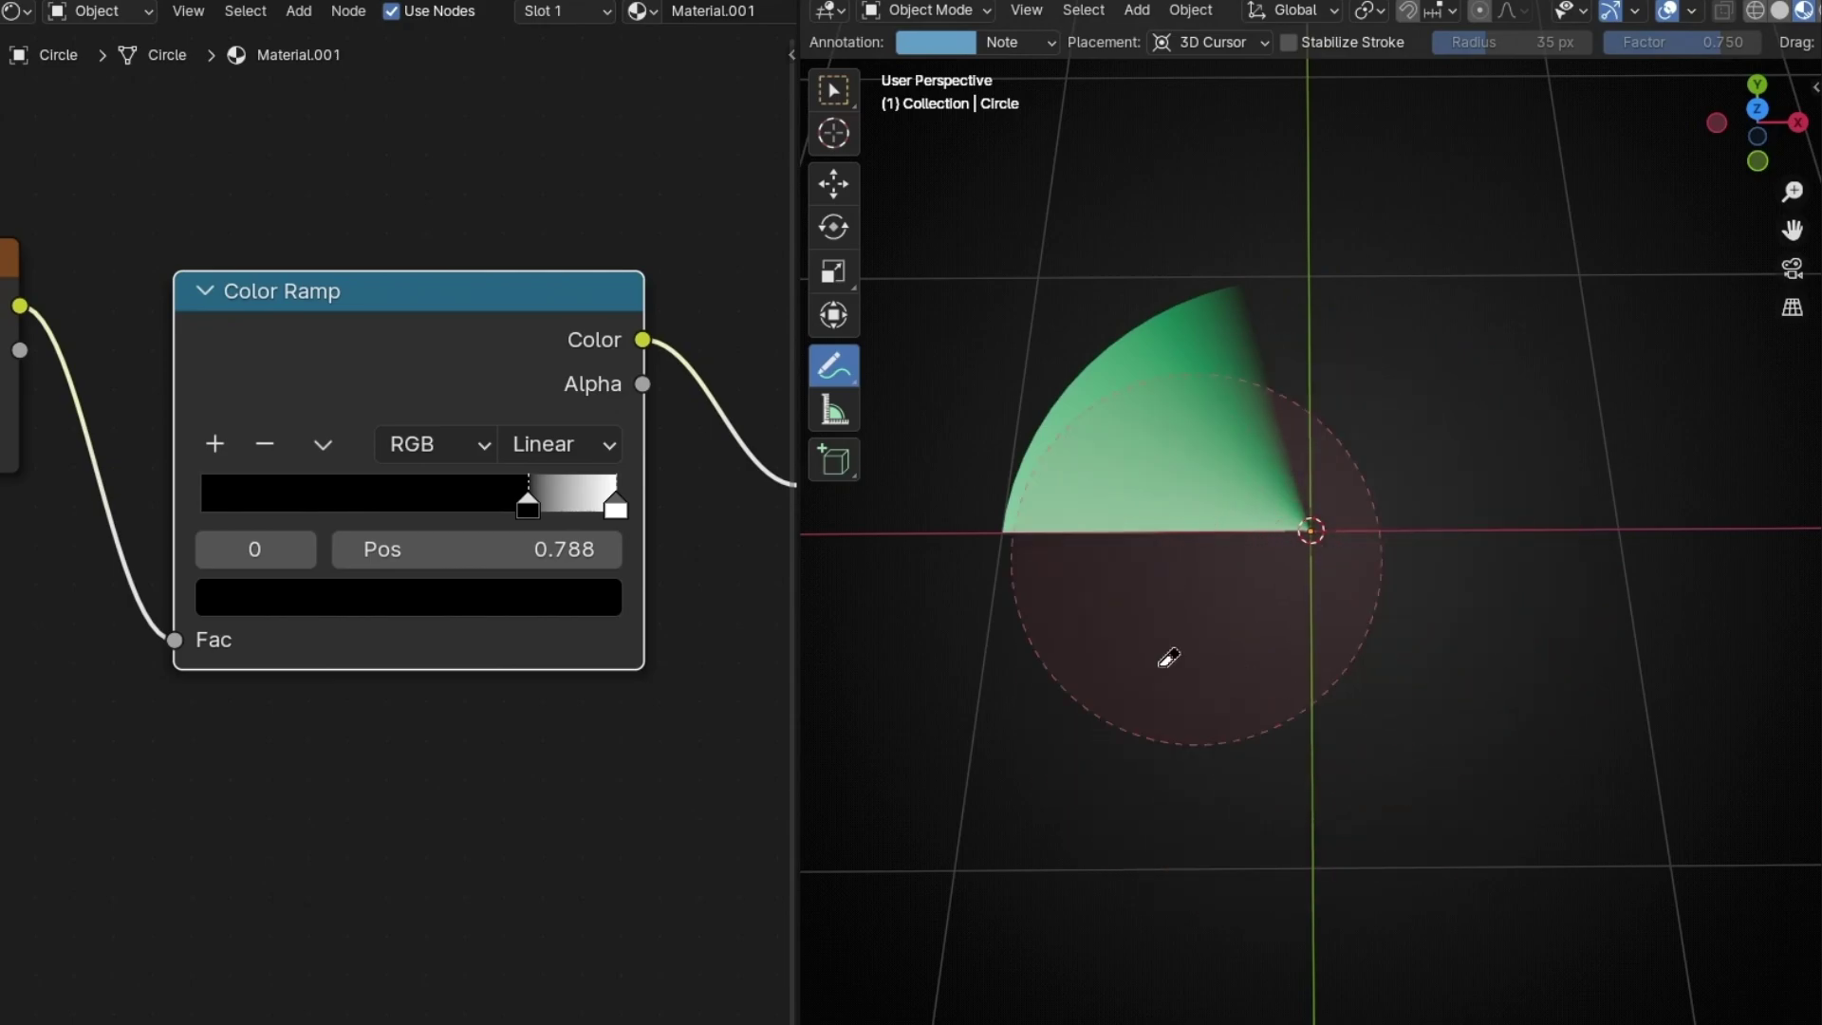
Step: Flip the Color Ramp and set the black stop near 0.174 for a narrow wedge
left_click(323, 446)
left_click(369, 494)
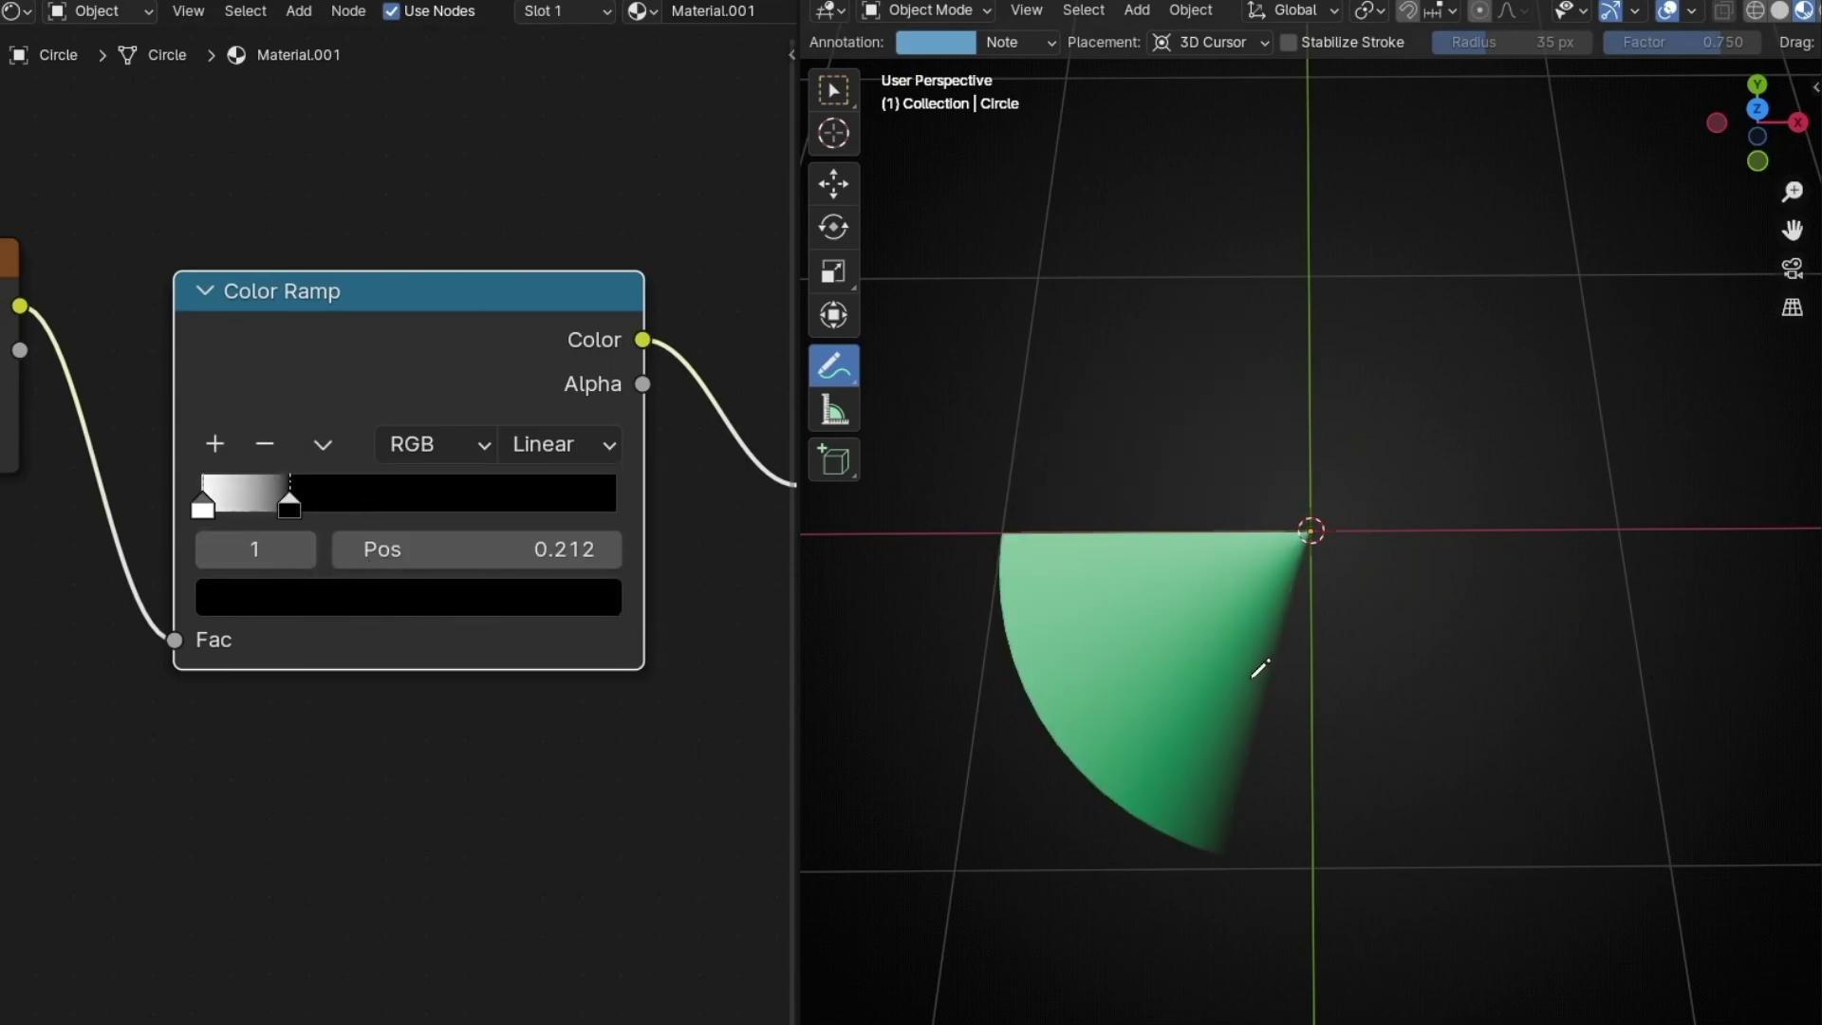
mouse_move(1271, 699)
right_mouse_down()
mouse_move(1204, 684)
mouse_move(1233, 721)
right_mouse_up()
mouse_move(294, 507)
left_mouse_down()
mouse_move(464, 507)
mouse_move(258, 508)
mouse_move(277, 509)
left_mouse_up()
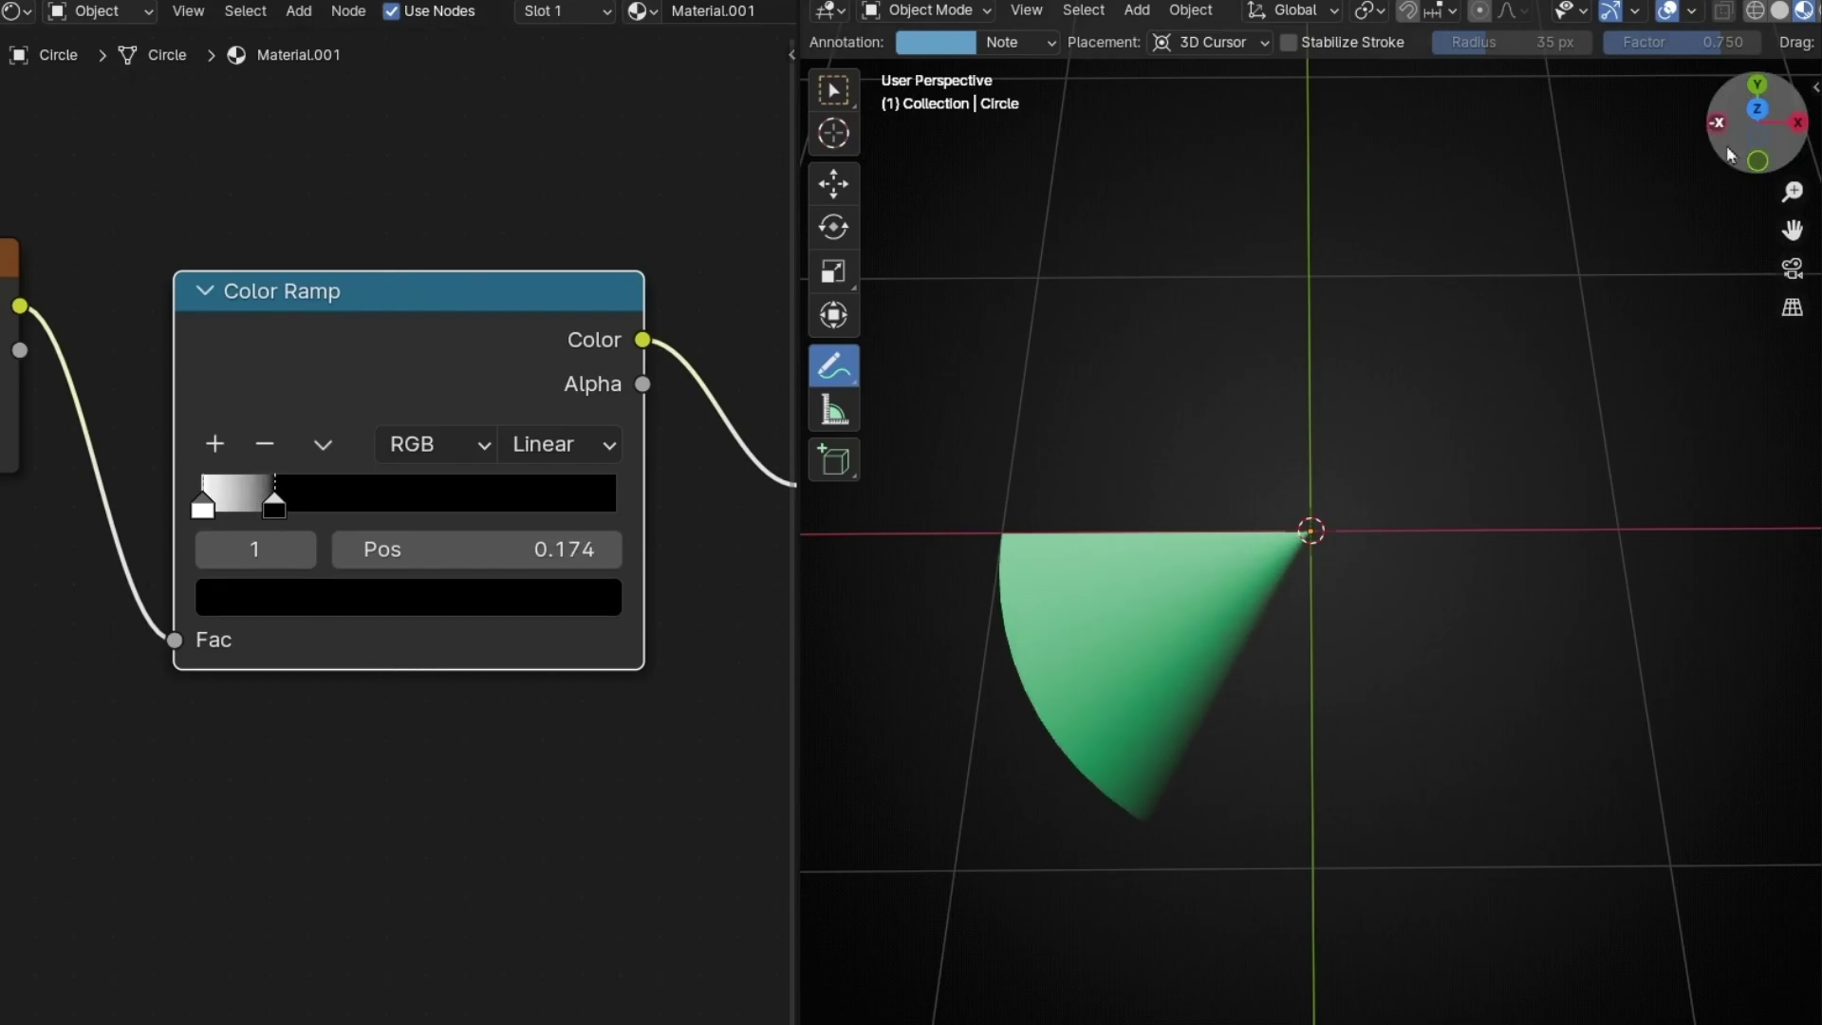
left_click(1758, 109)
Step: Test spinning the wedge via Mapping Z rotation, then undo back to 0°
scroll(389, 793, "left", 10)
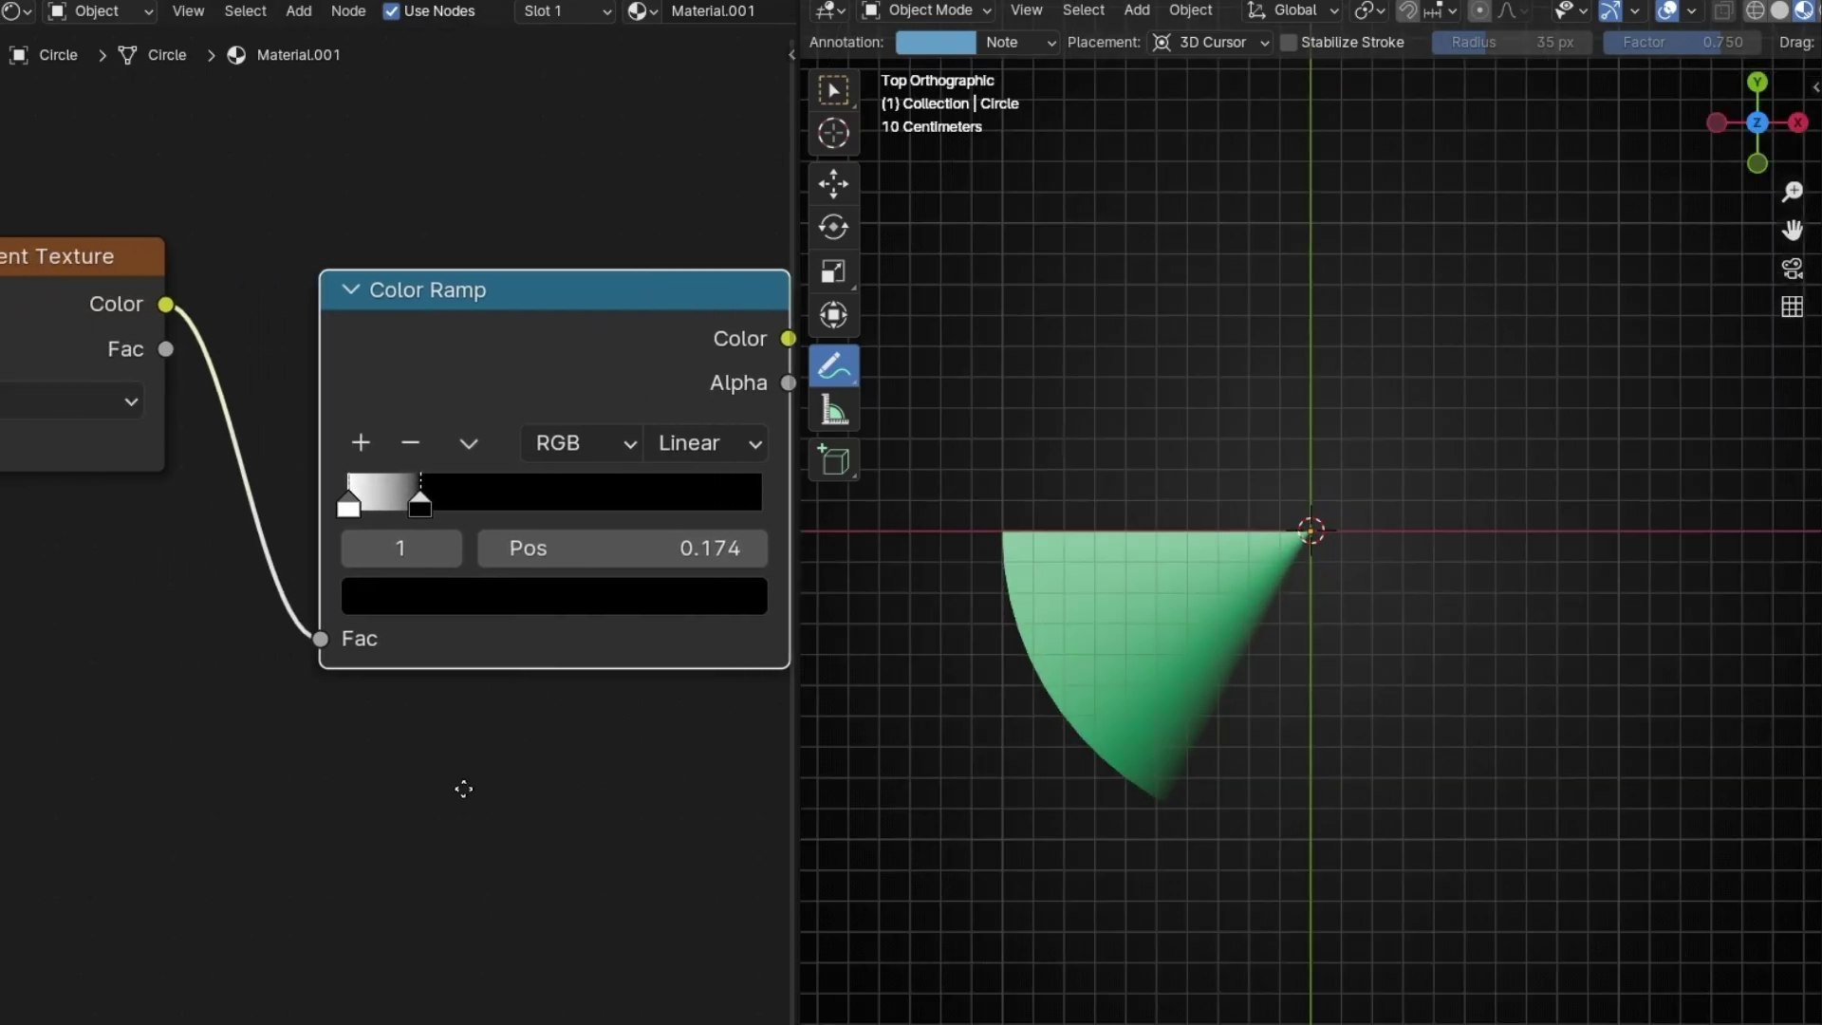
scroll(456, 683, "down", 3)
left_click_drag(465, 641, 515, 638)
key("ctrl+z")
left_click_drag(1145, 592, 1092, 410)
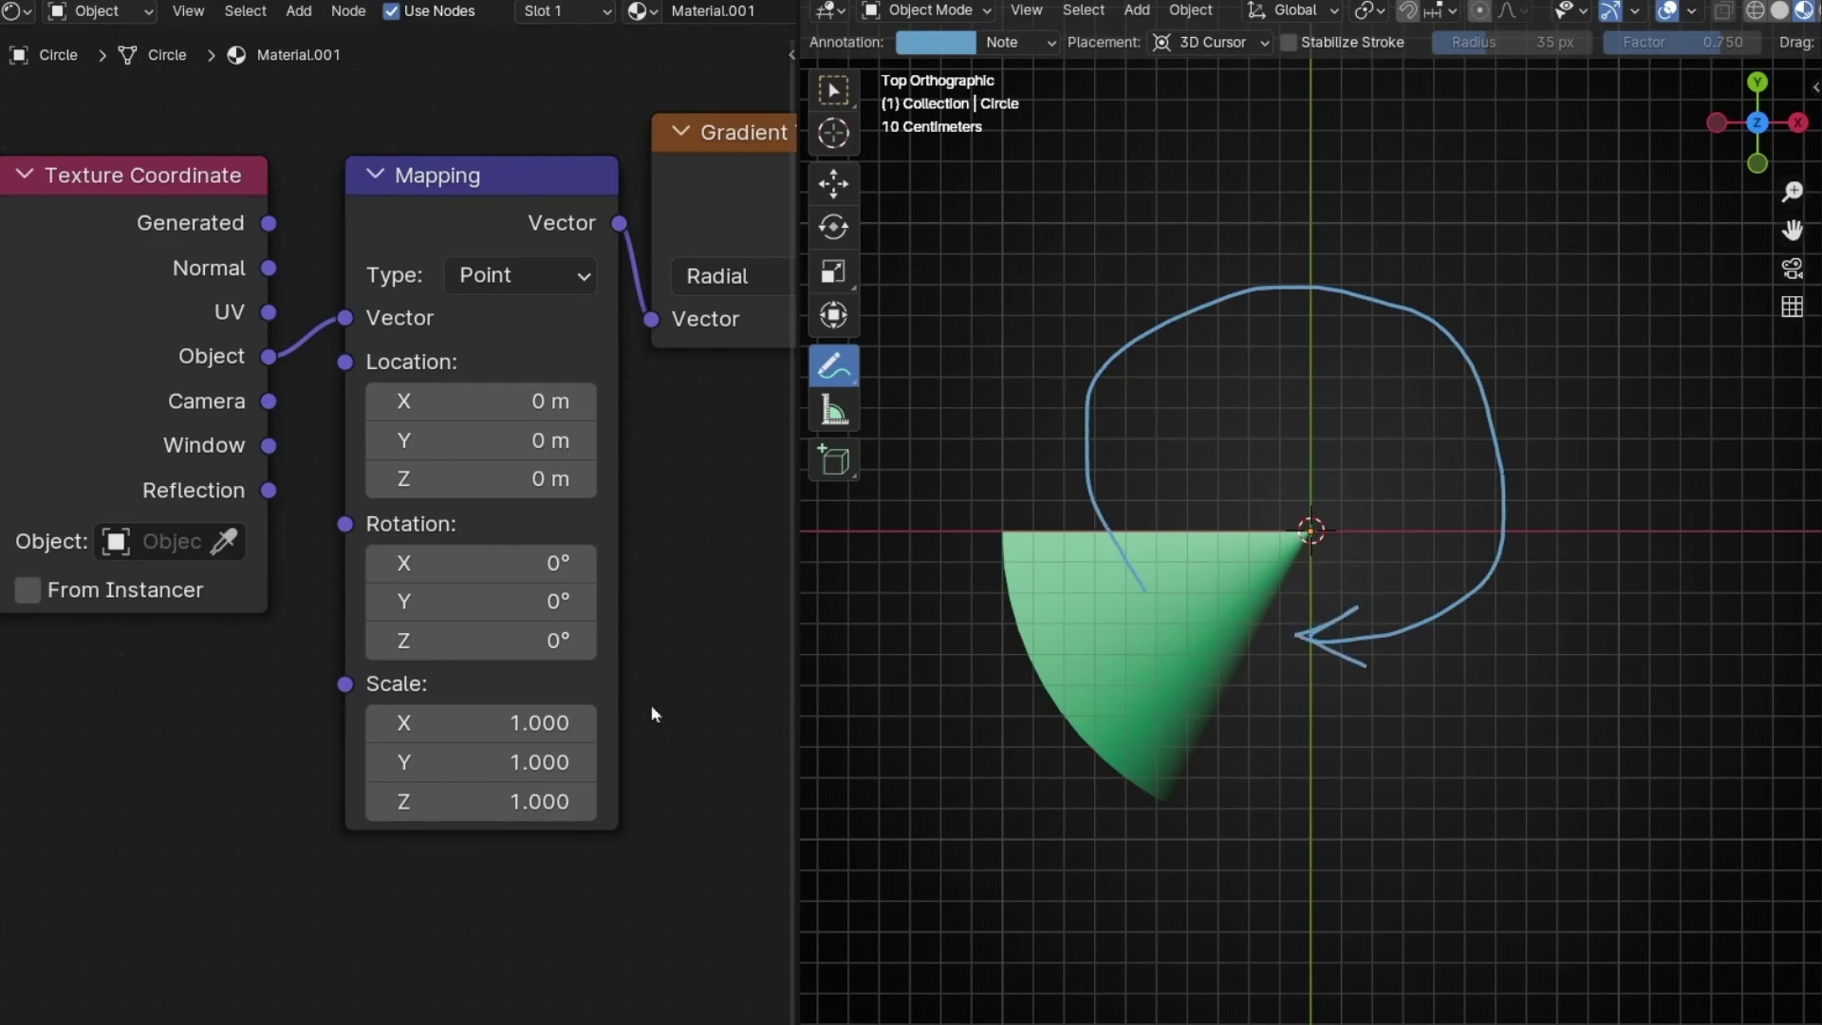
Step: Set Mapping Z rotation to 0° and keyframe it at frame 1
left_click(517, 649)
type("360")
key("Return")
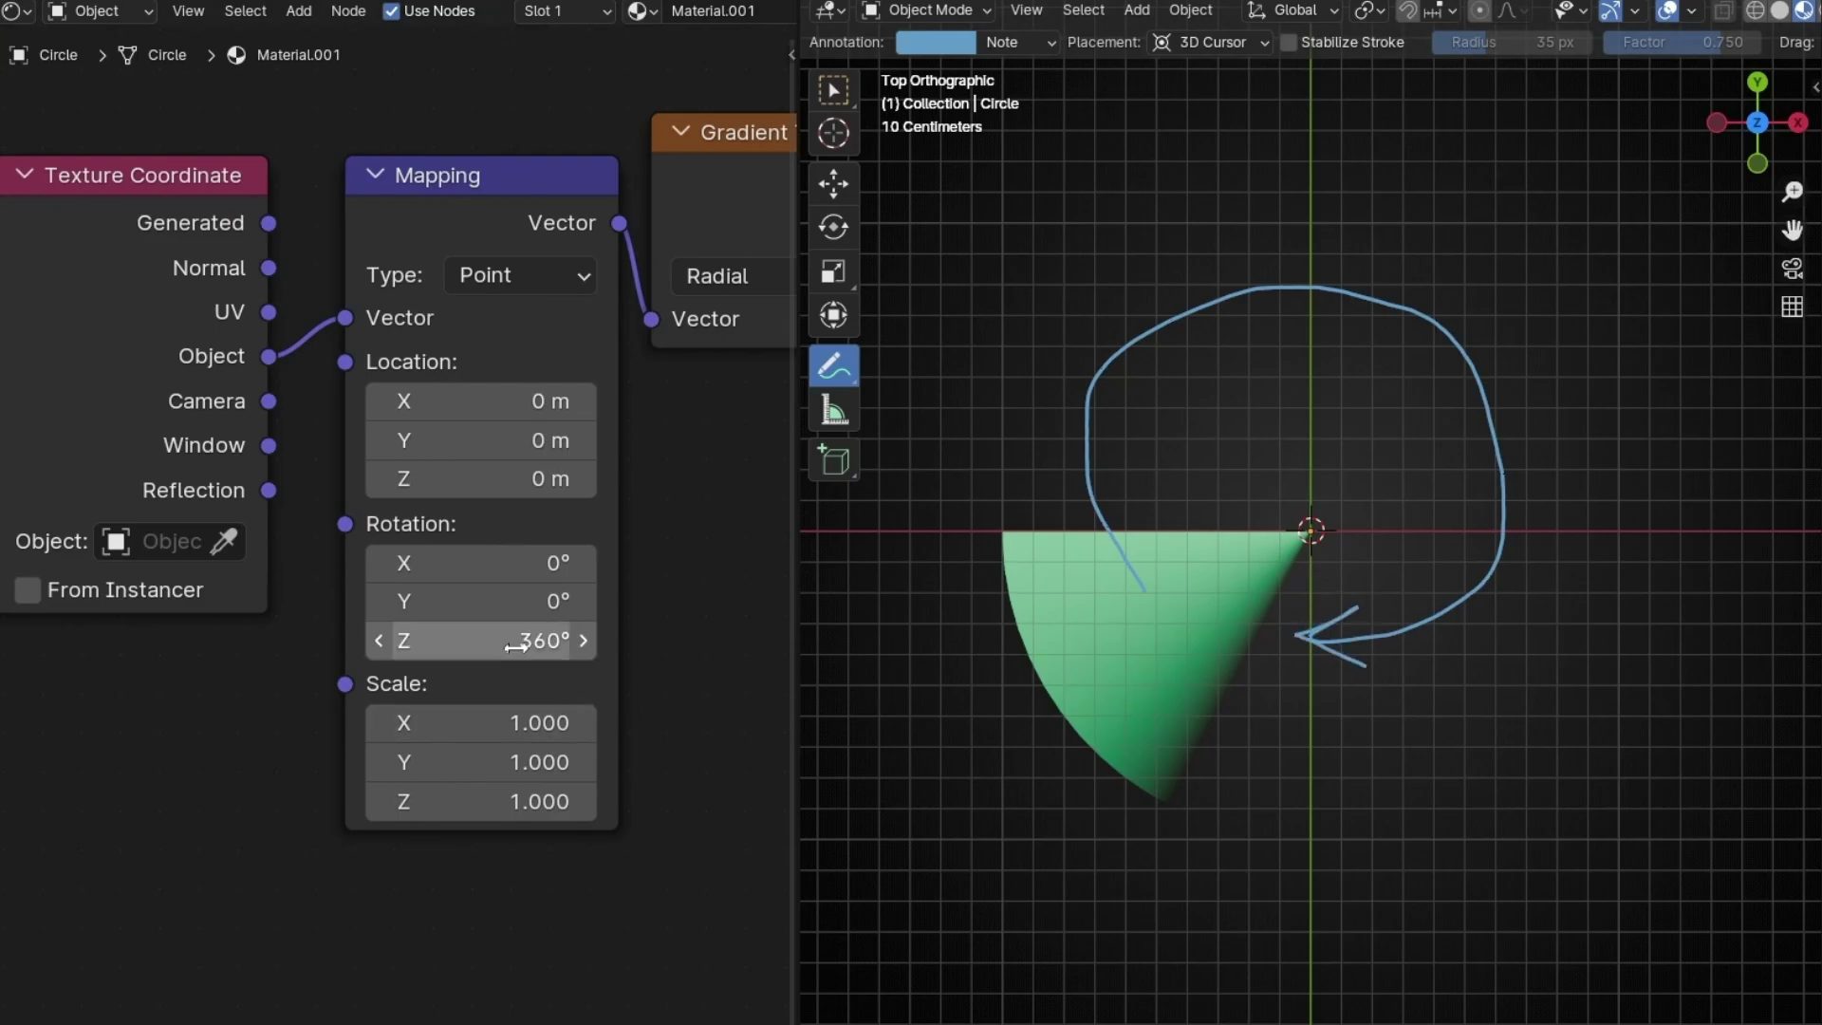
left_click(541, 648)
type("0")
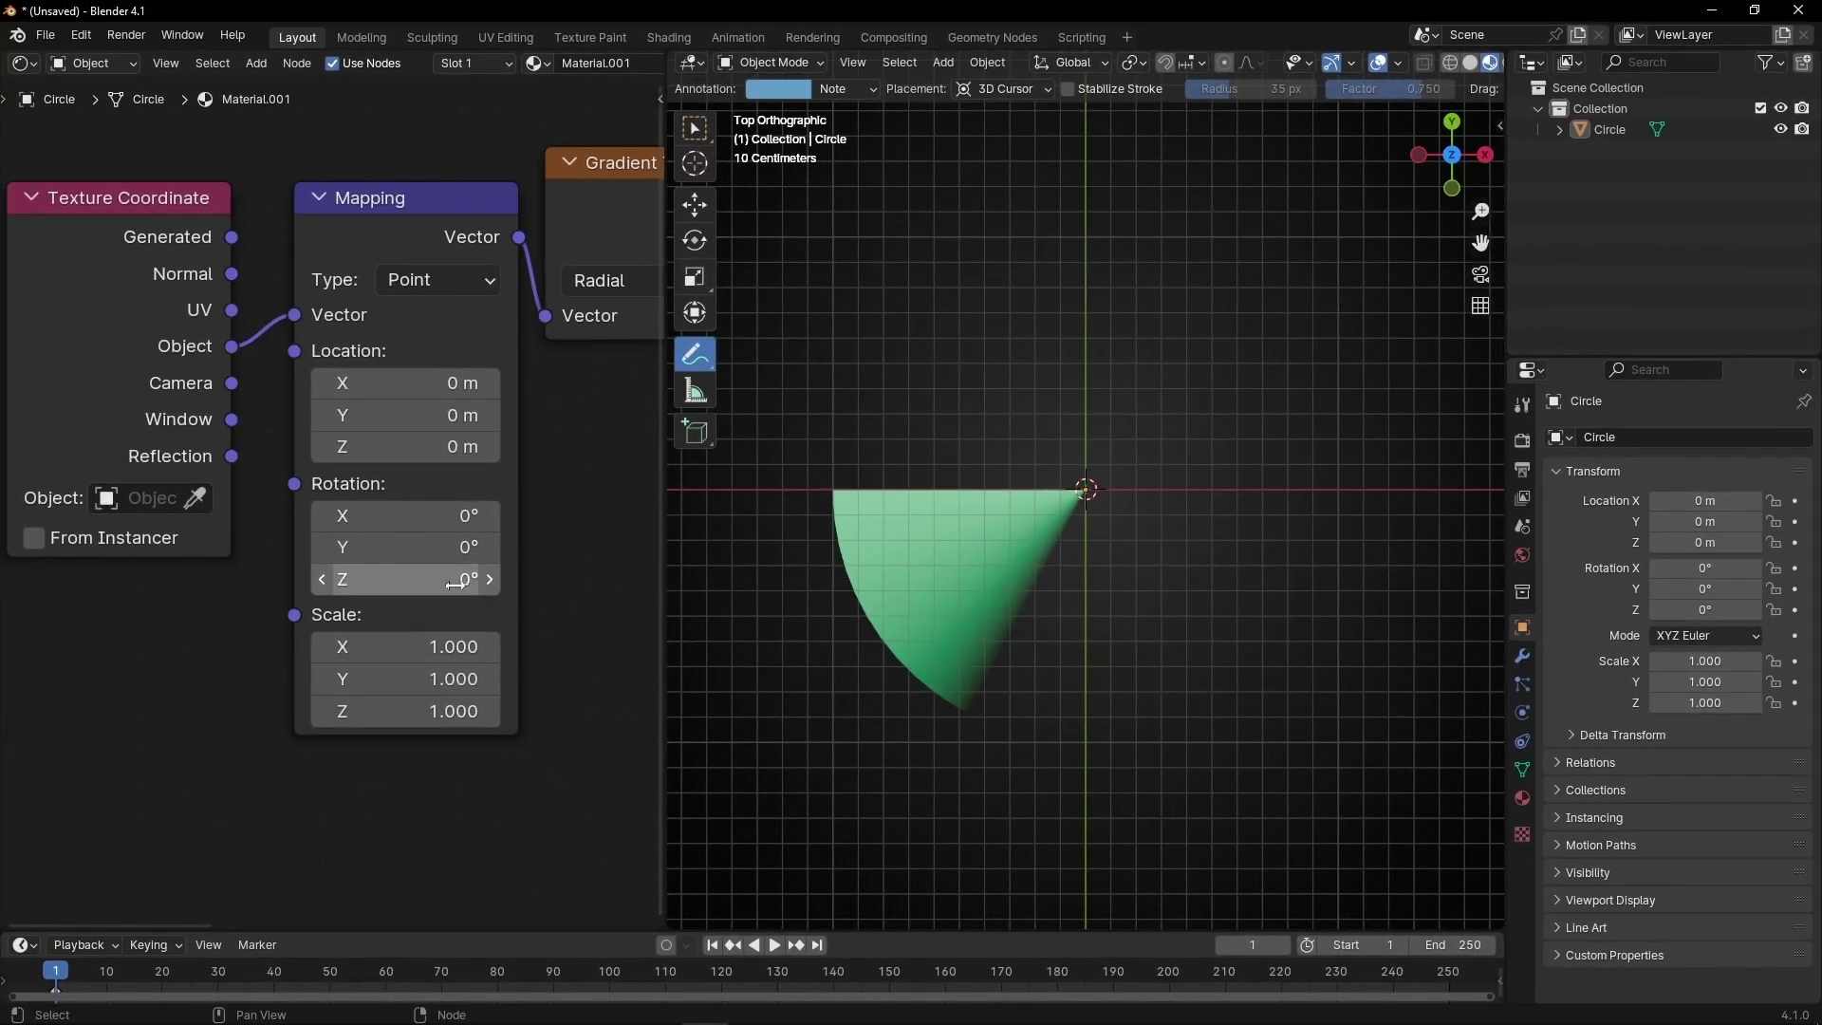
key("Return")
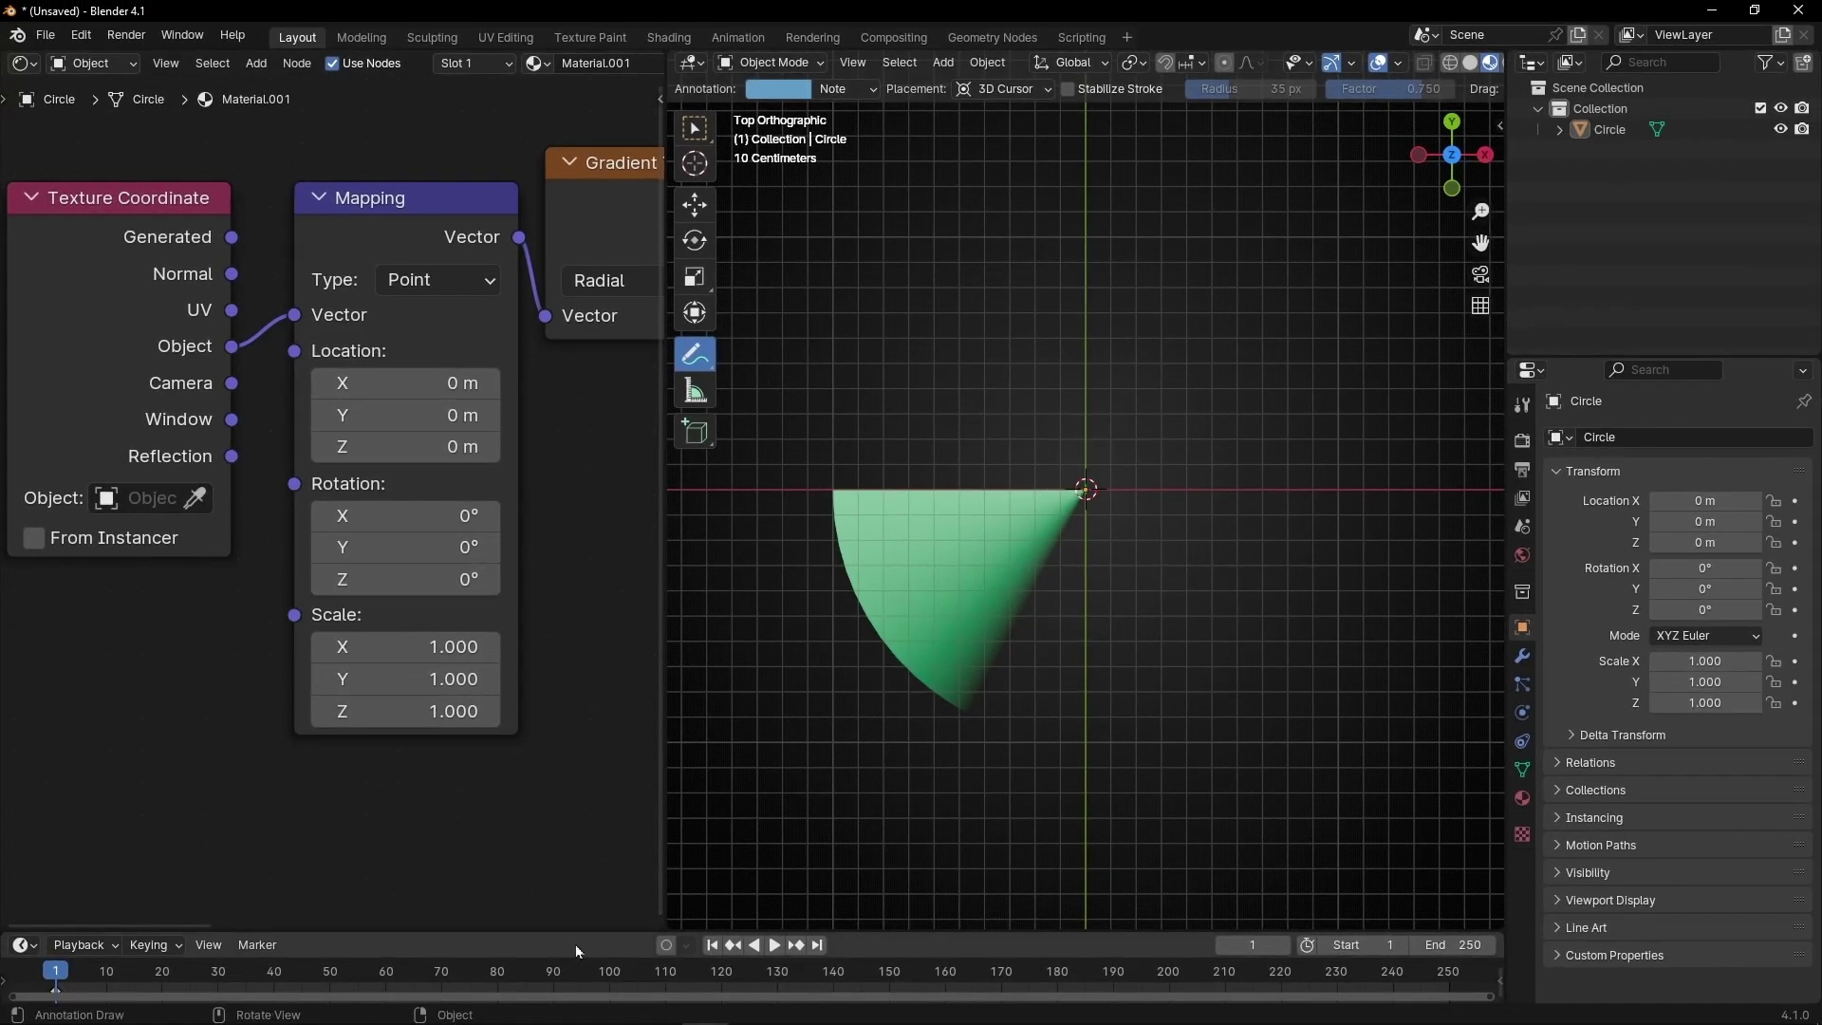
left_click_drag(574, 935, 577, 837)
right_click(380, 543)
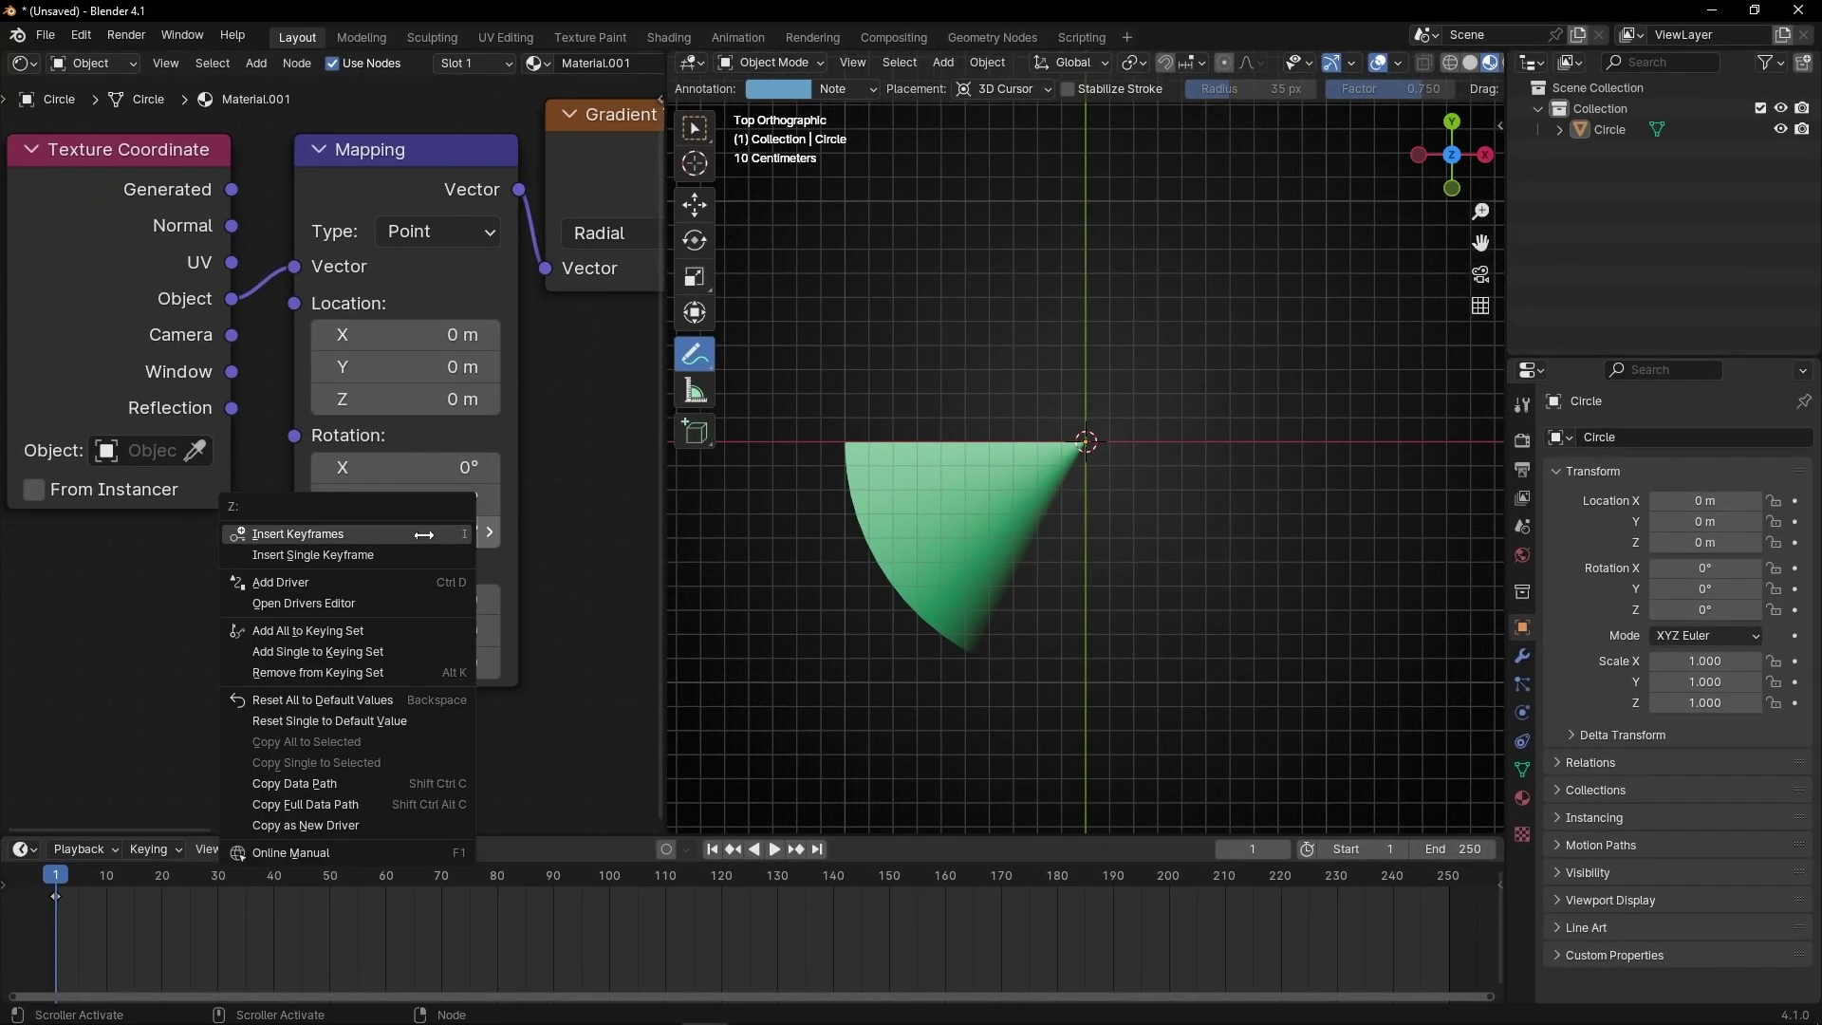
left_click(326, 554)
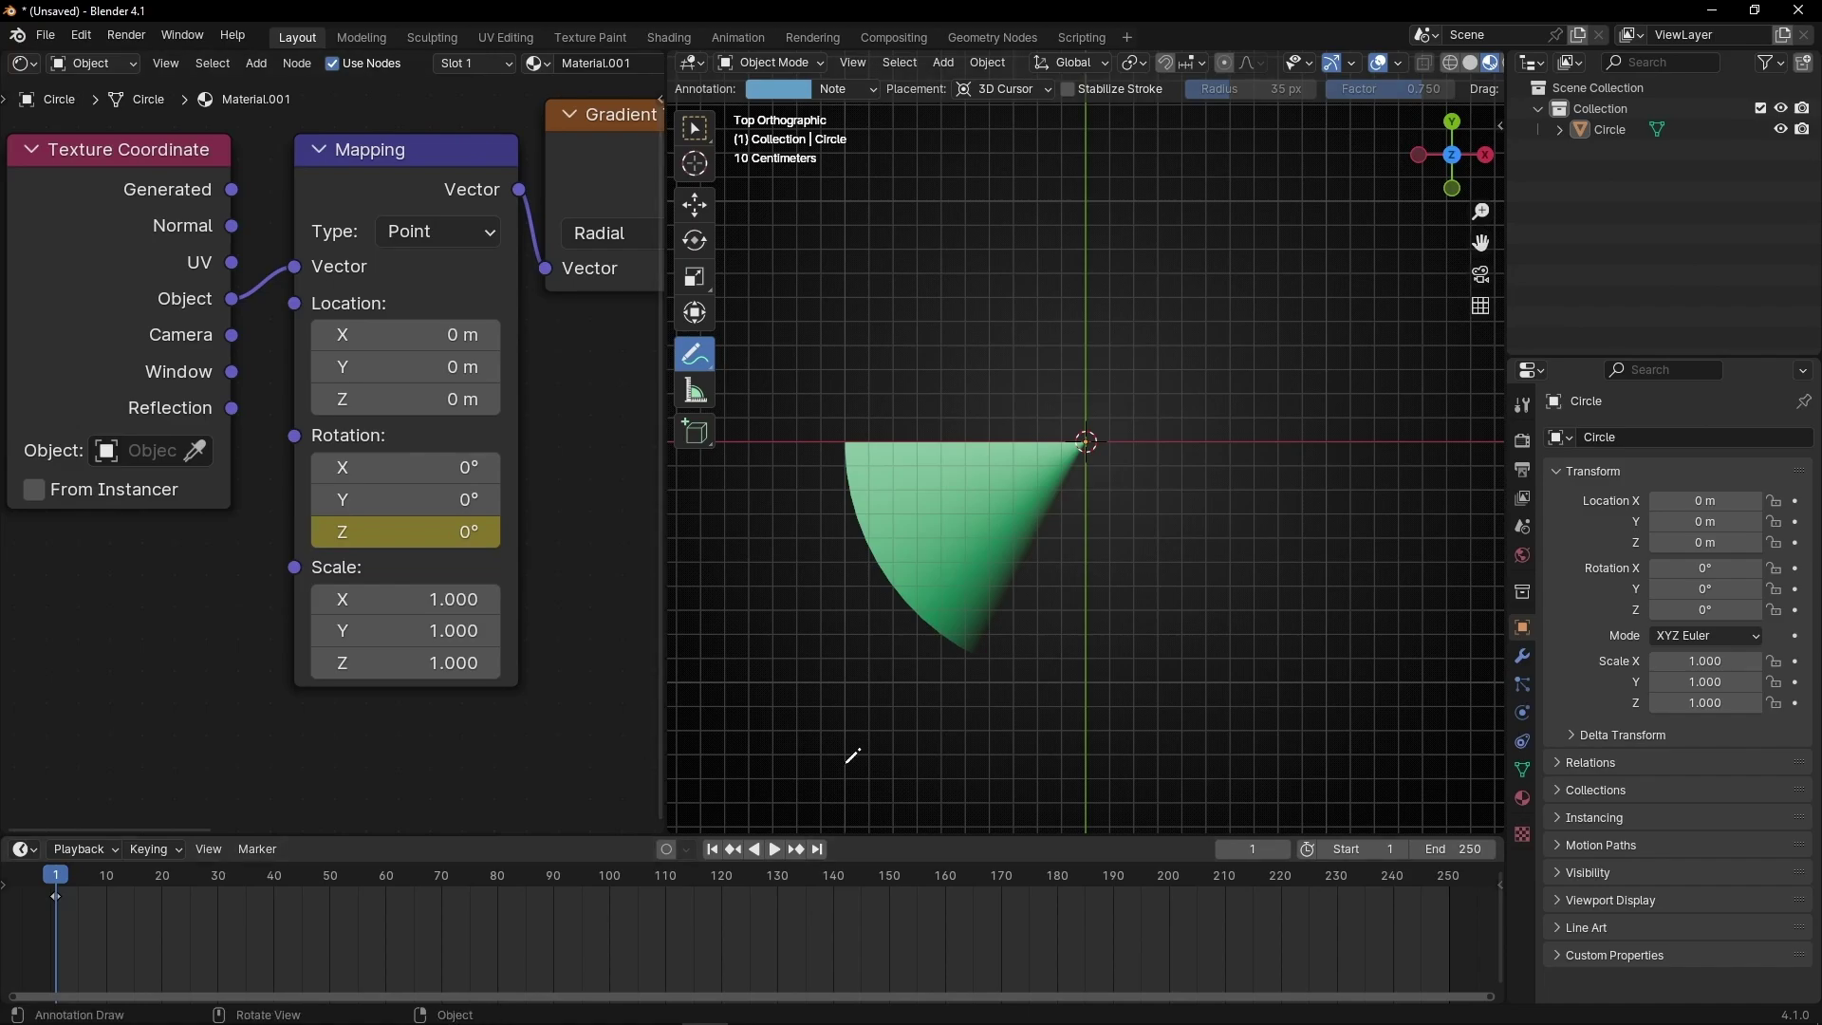
Step: At frame 250, set Z rotation to 1440° (360*4) and keyframe it
left_click(816, 850)
left_click_drag(1002, 510, 1220, 421)
key("ctrl+z")
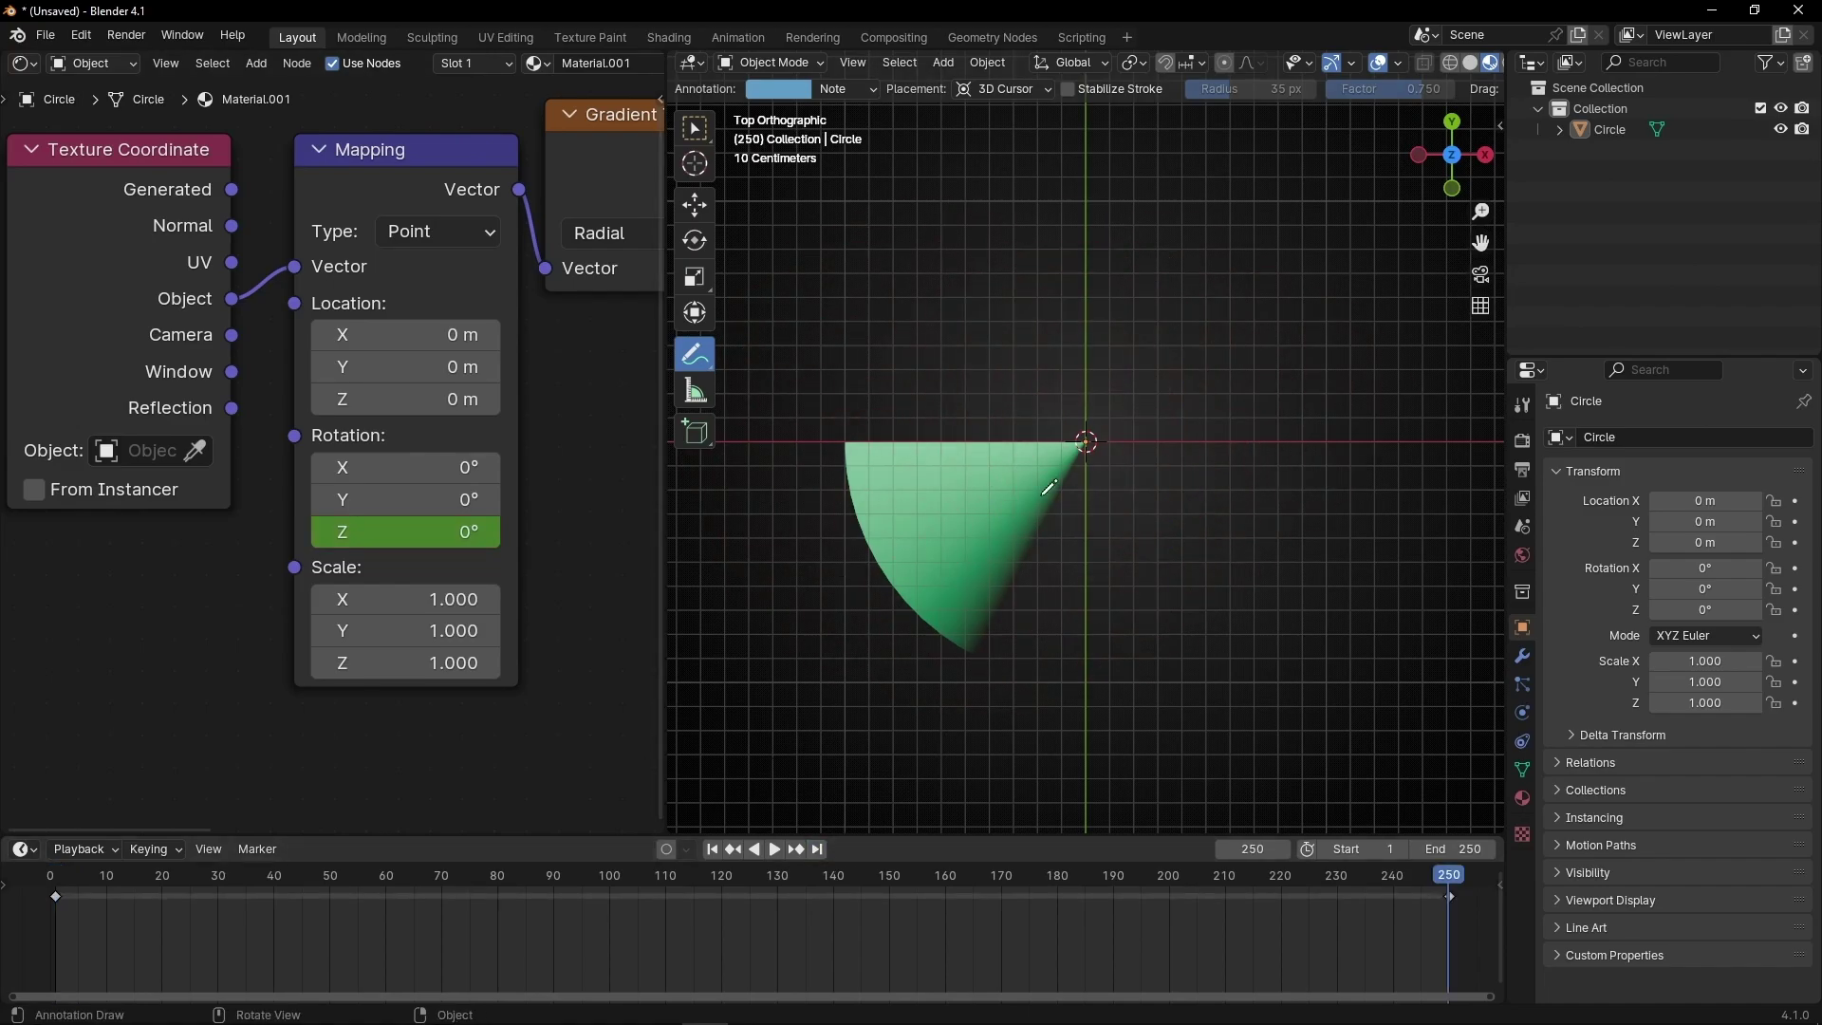
left_click(396, 544)
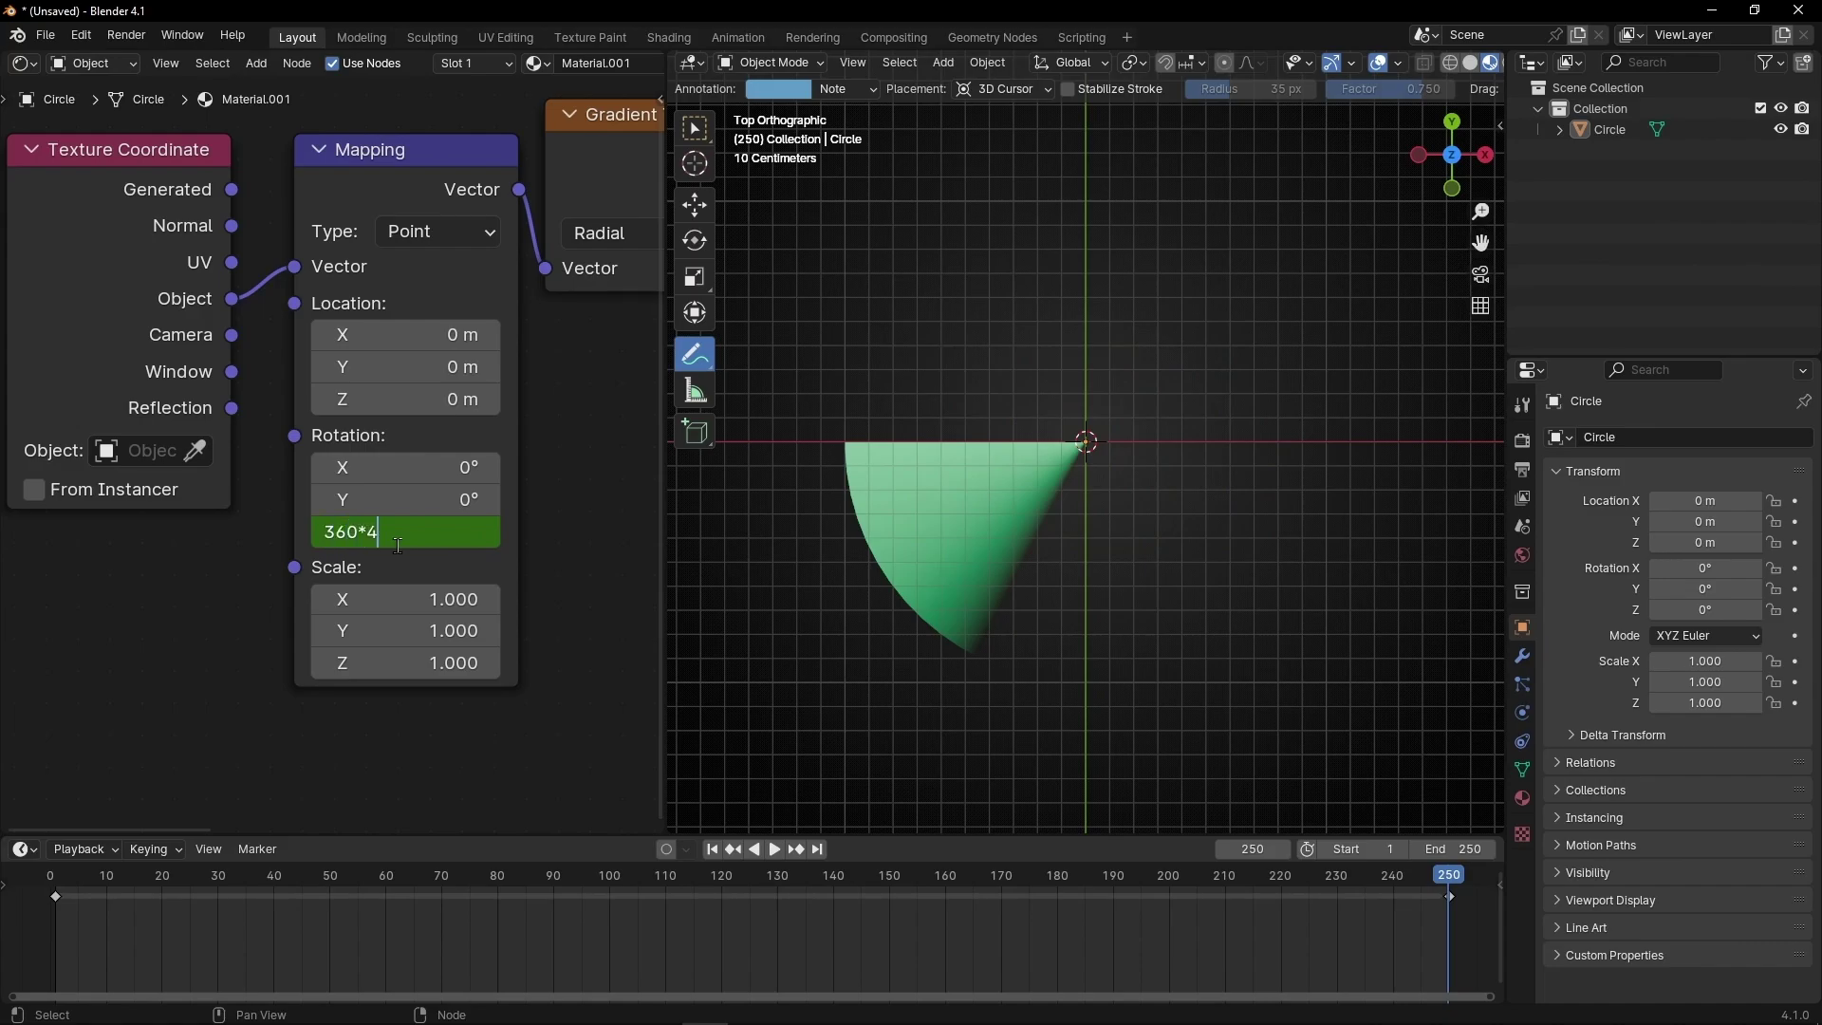
key("Return")
right_click(396, 544)
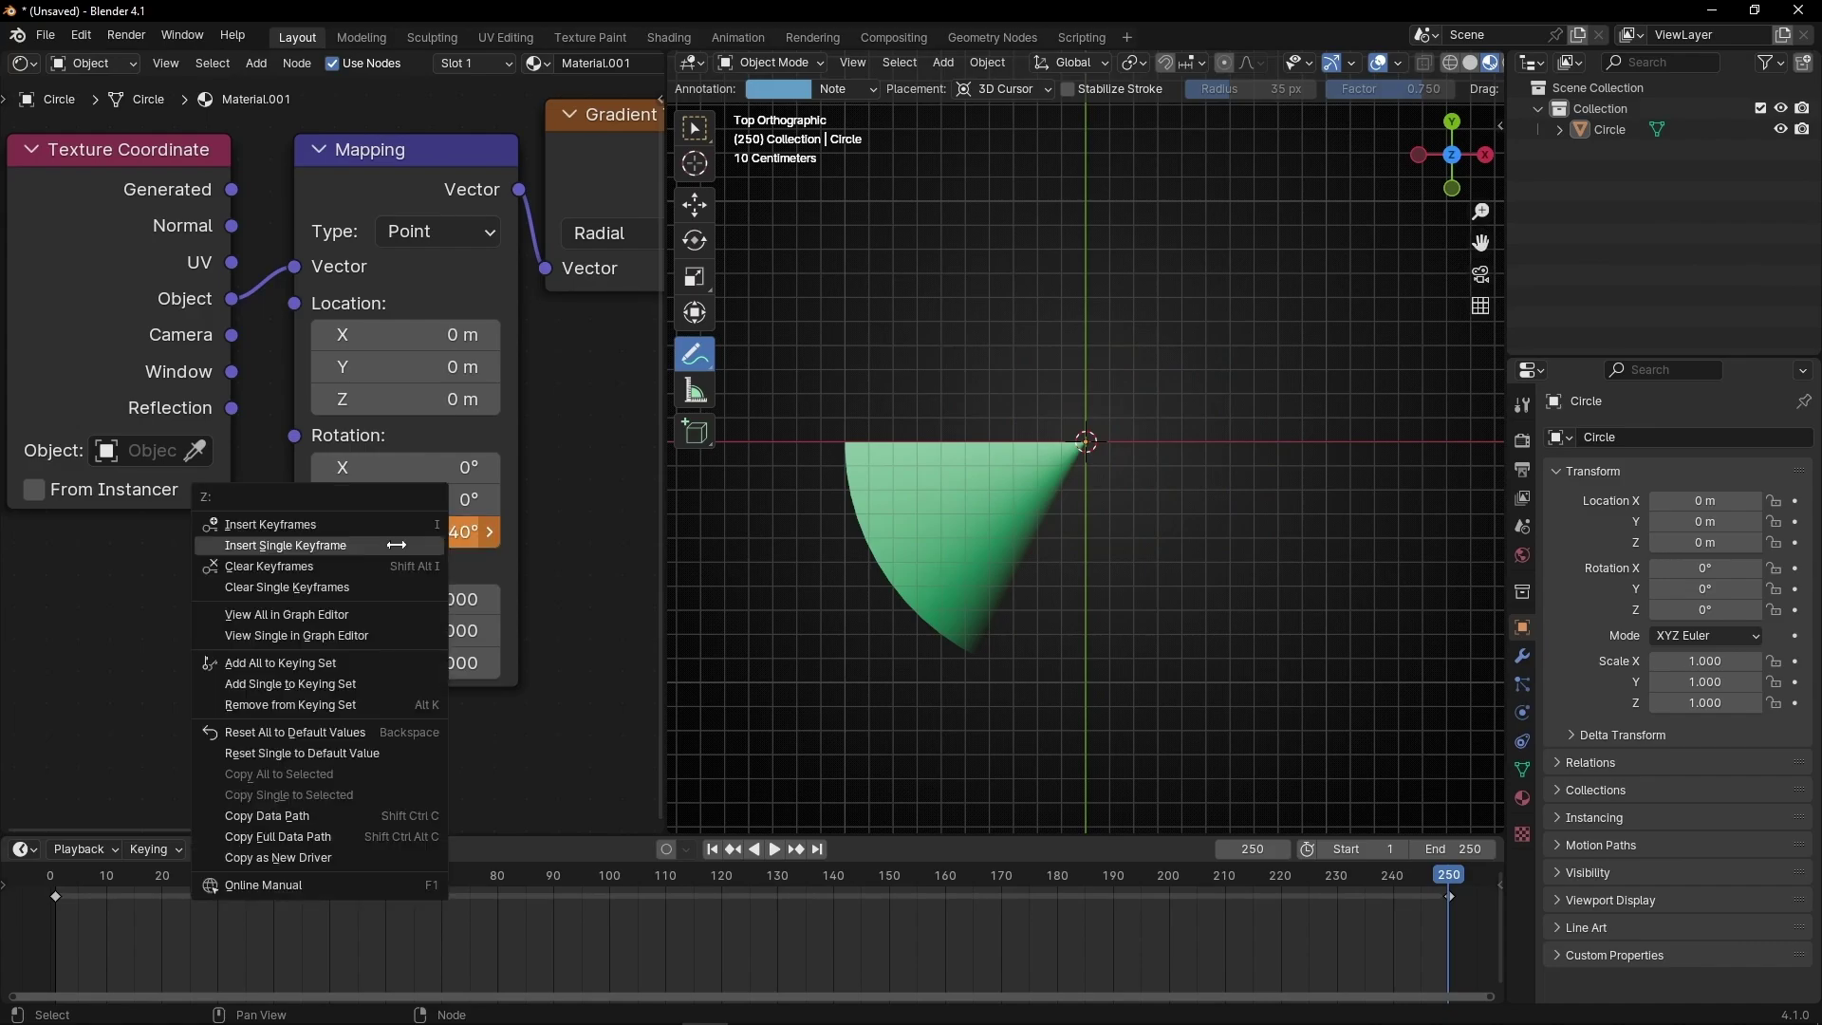
left_click(395, 541)
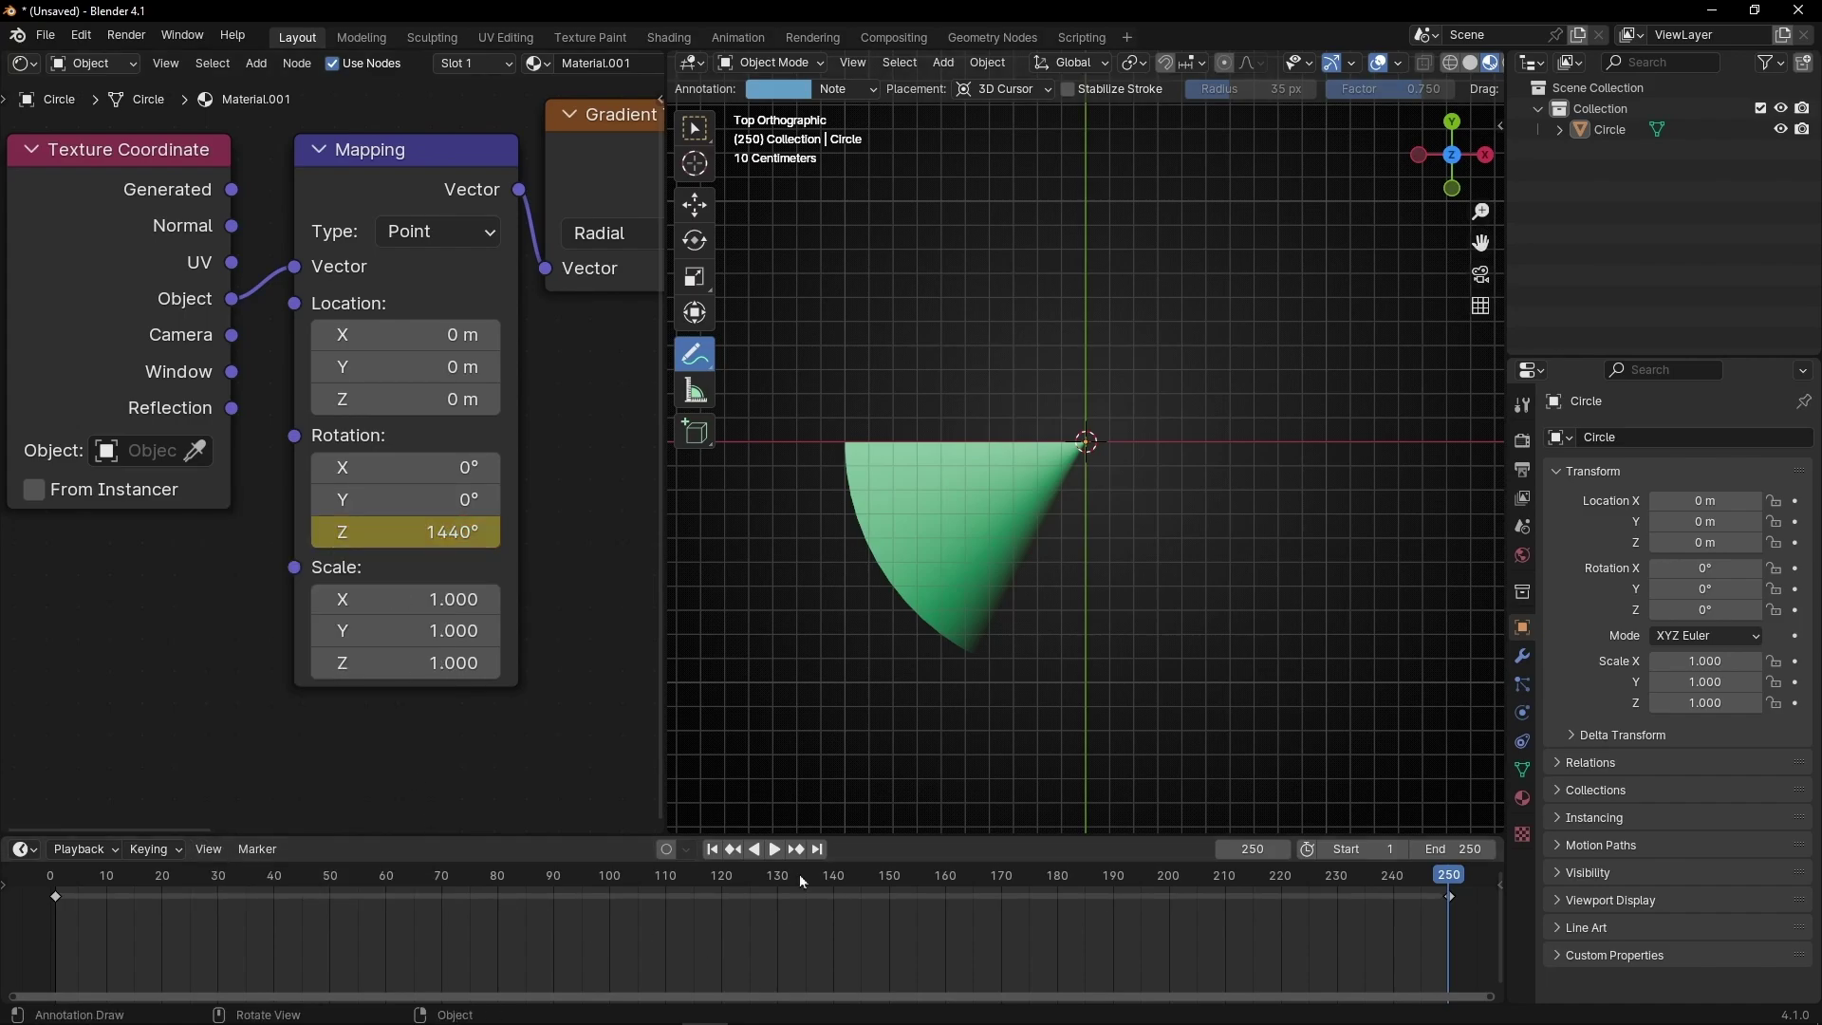
Step: Set the rotation keyframes' interpolation to Linear
left_click(695, 128)
left_click(922, 481)
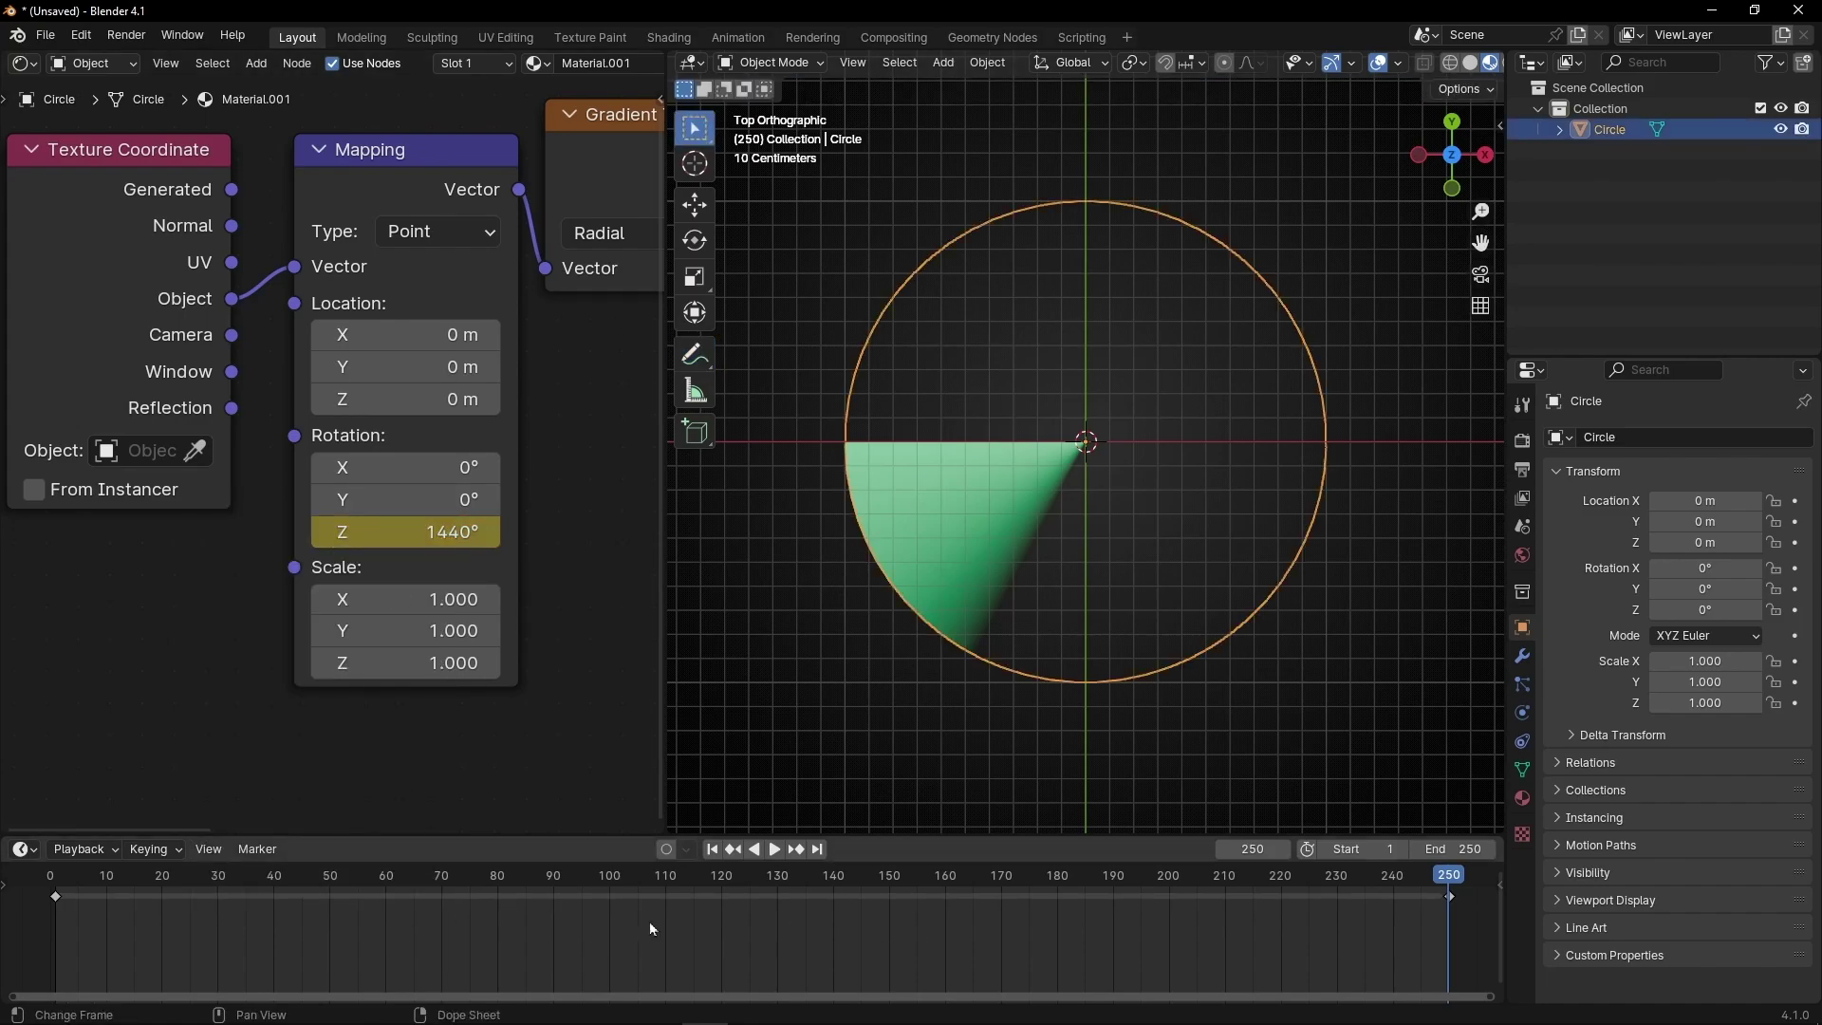
left_click(408, 187)
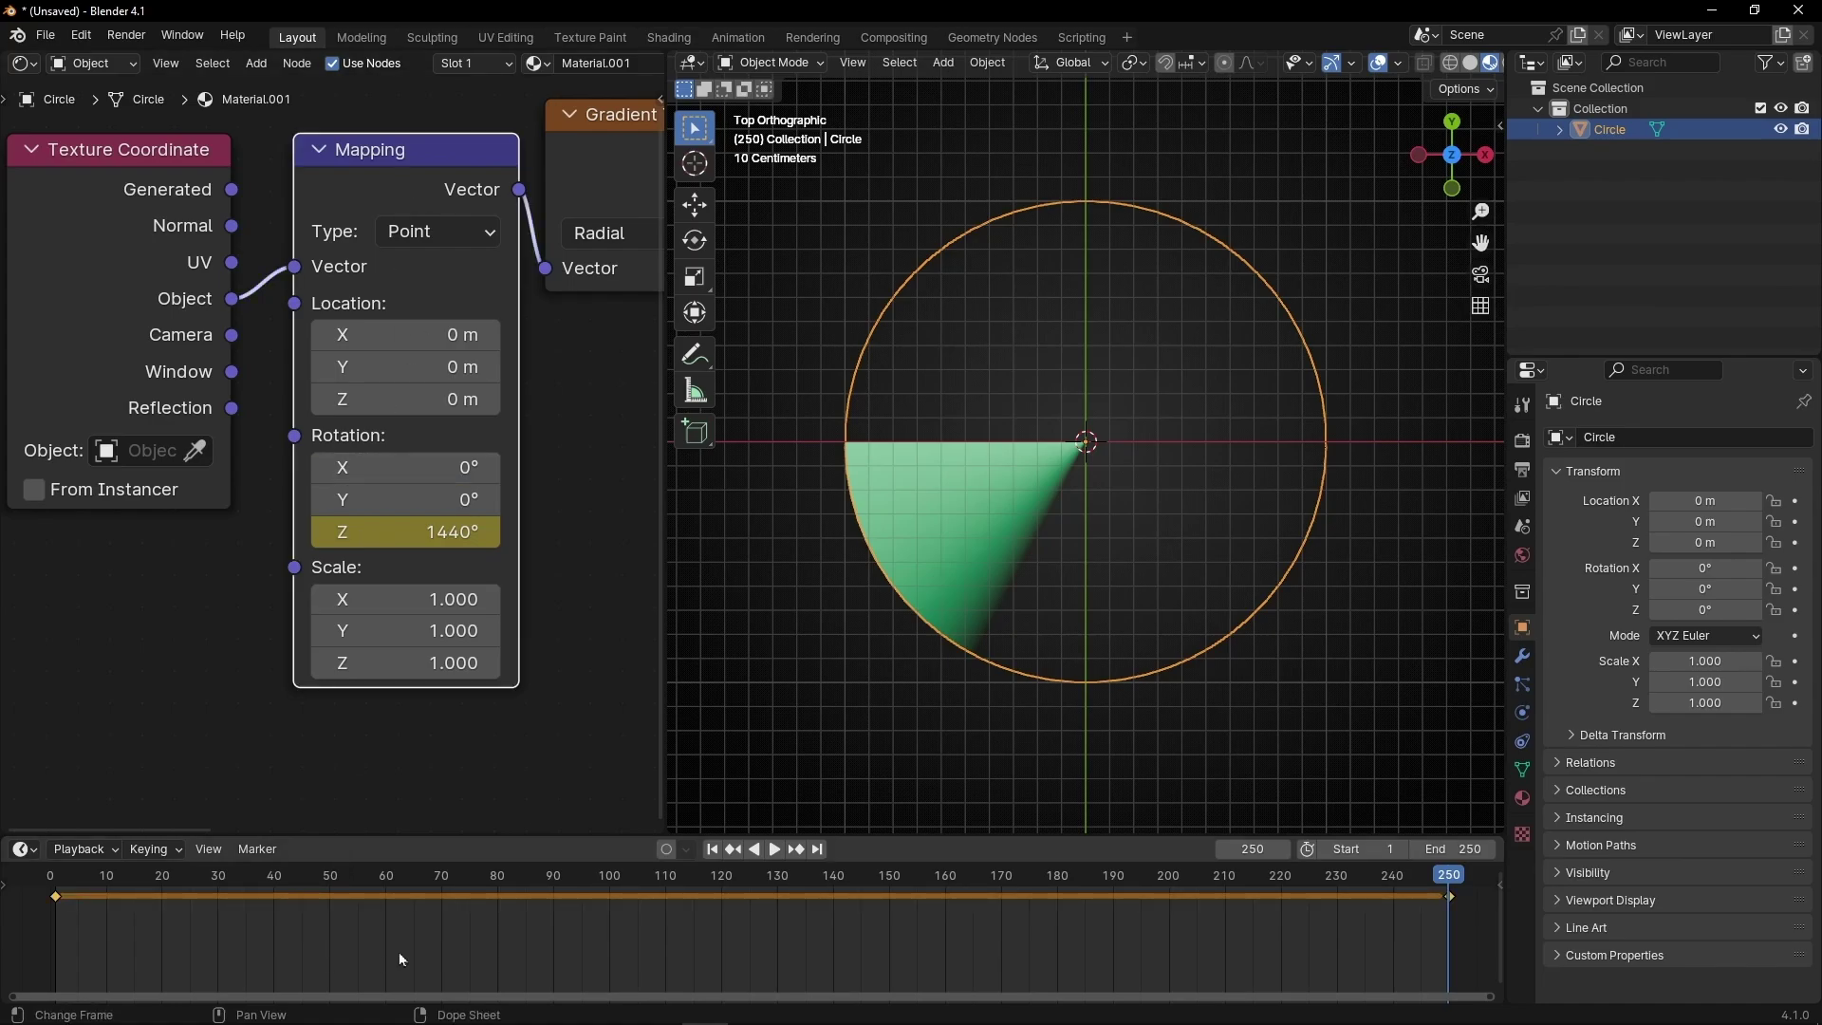
key("t")
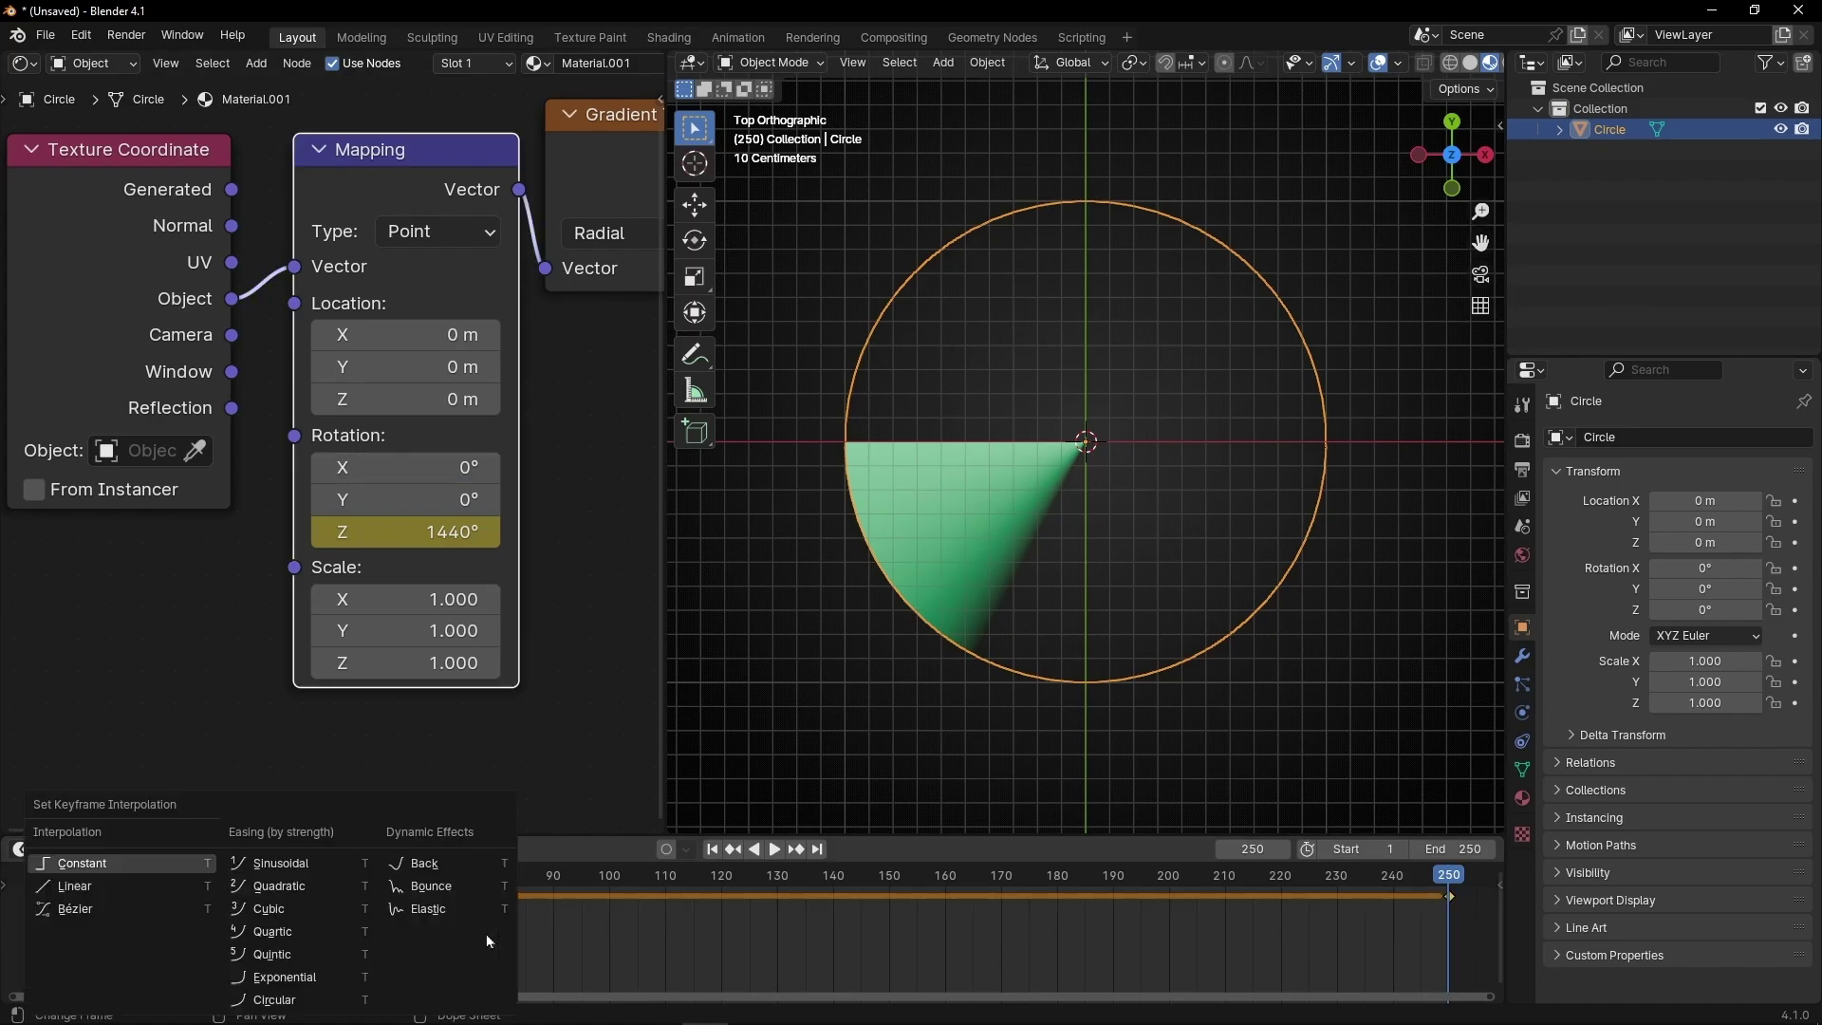
left_click(131, 894)
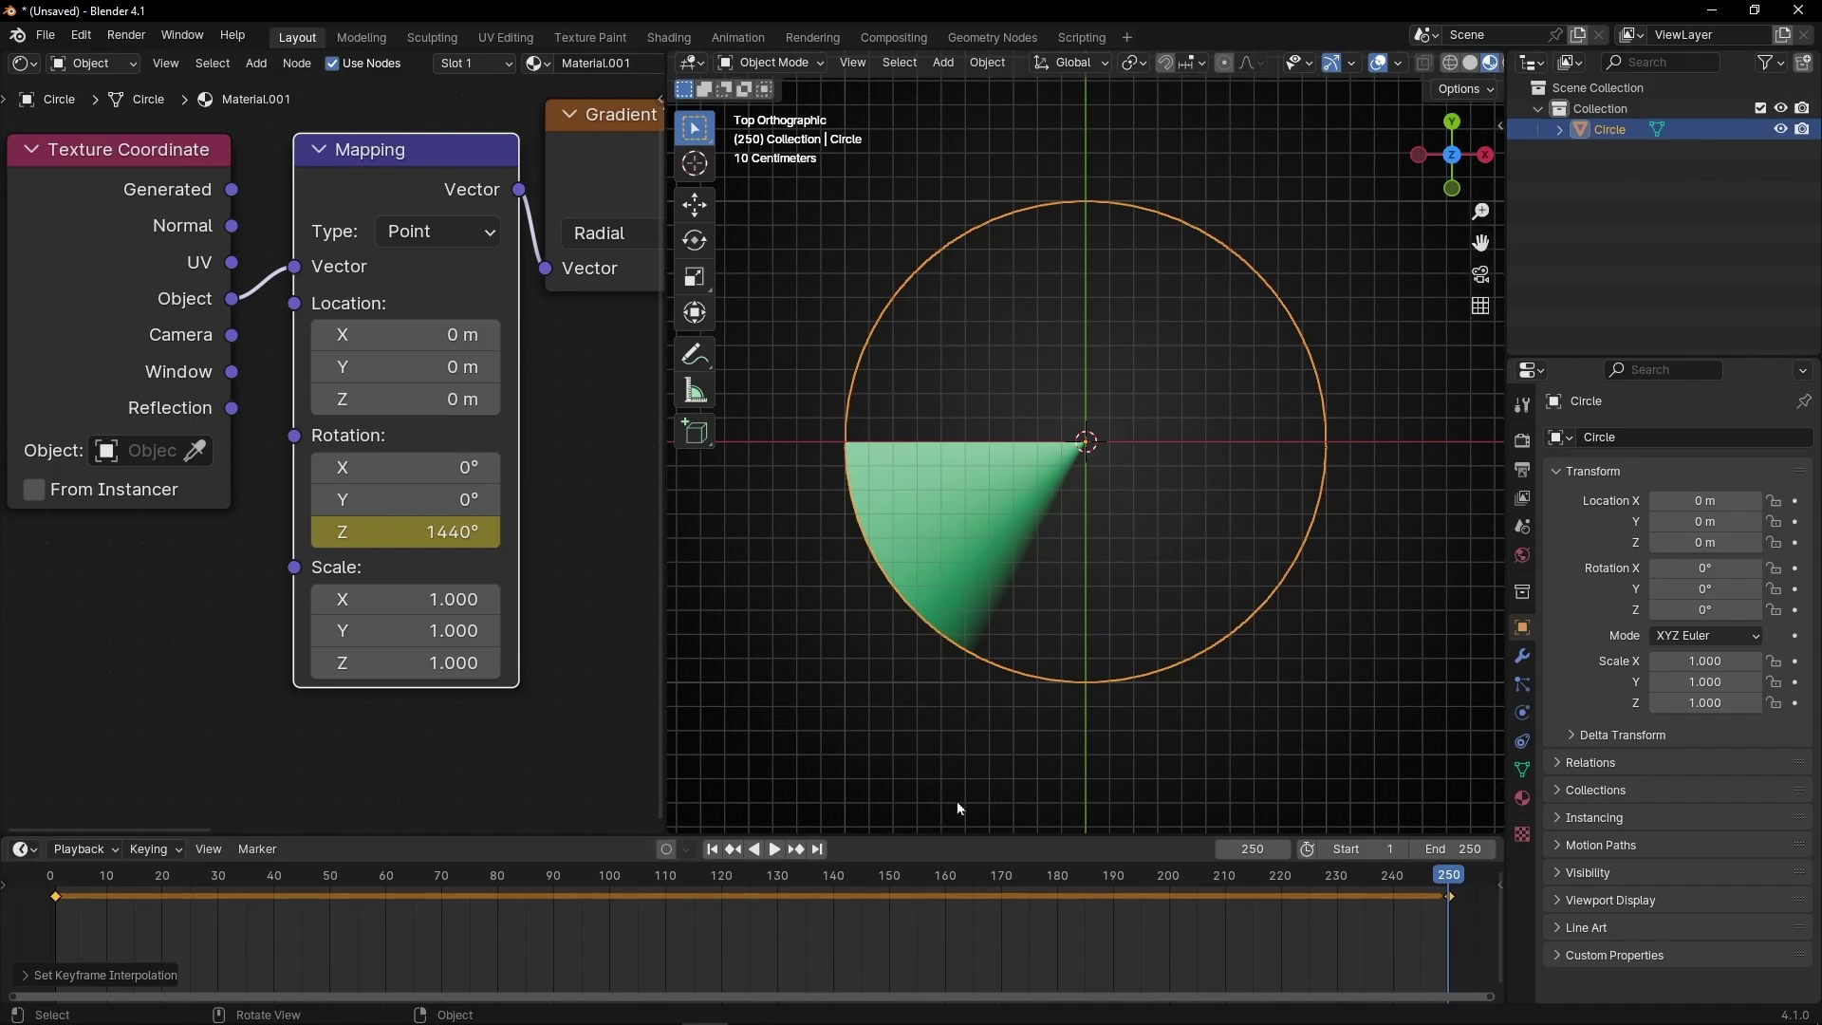
Step: Play the animation, deselect the Circle and orbit out of top orthographic view
key("space")
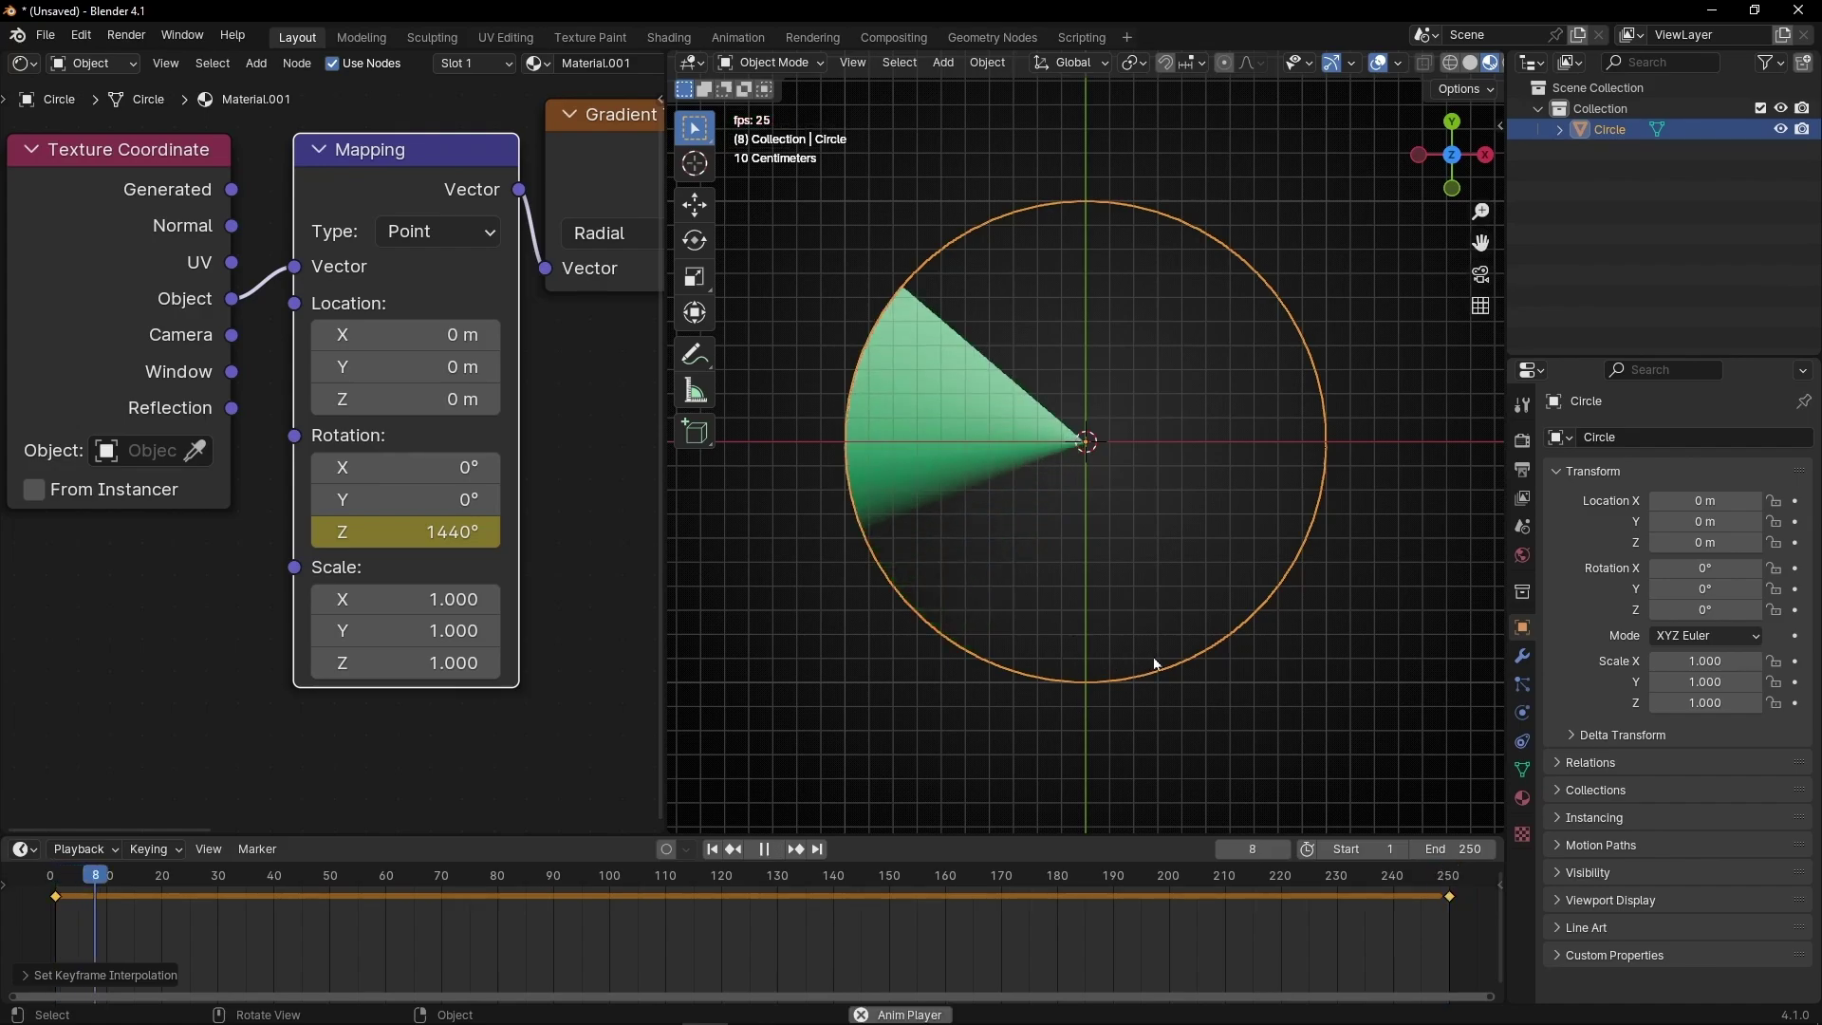
left_click(1311, 691)
middle_click_drag(1328, 702, 1090, 355)
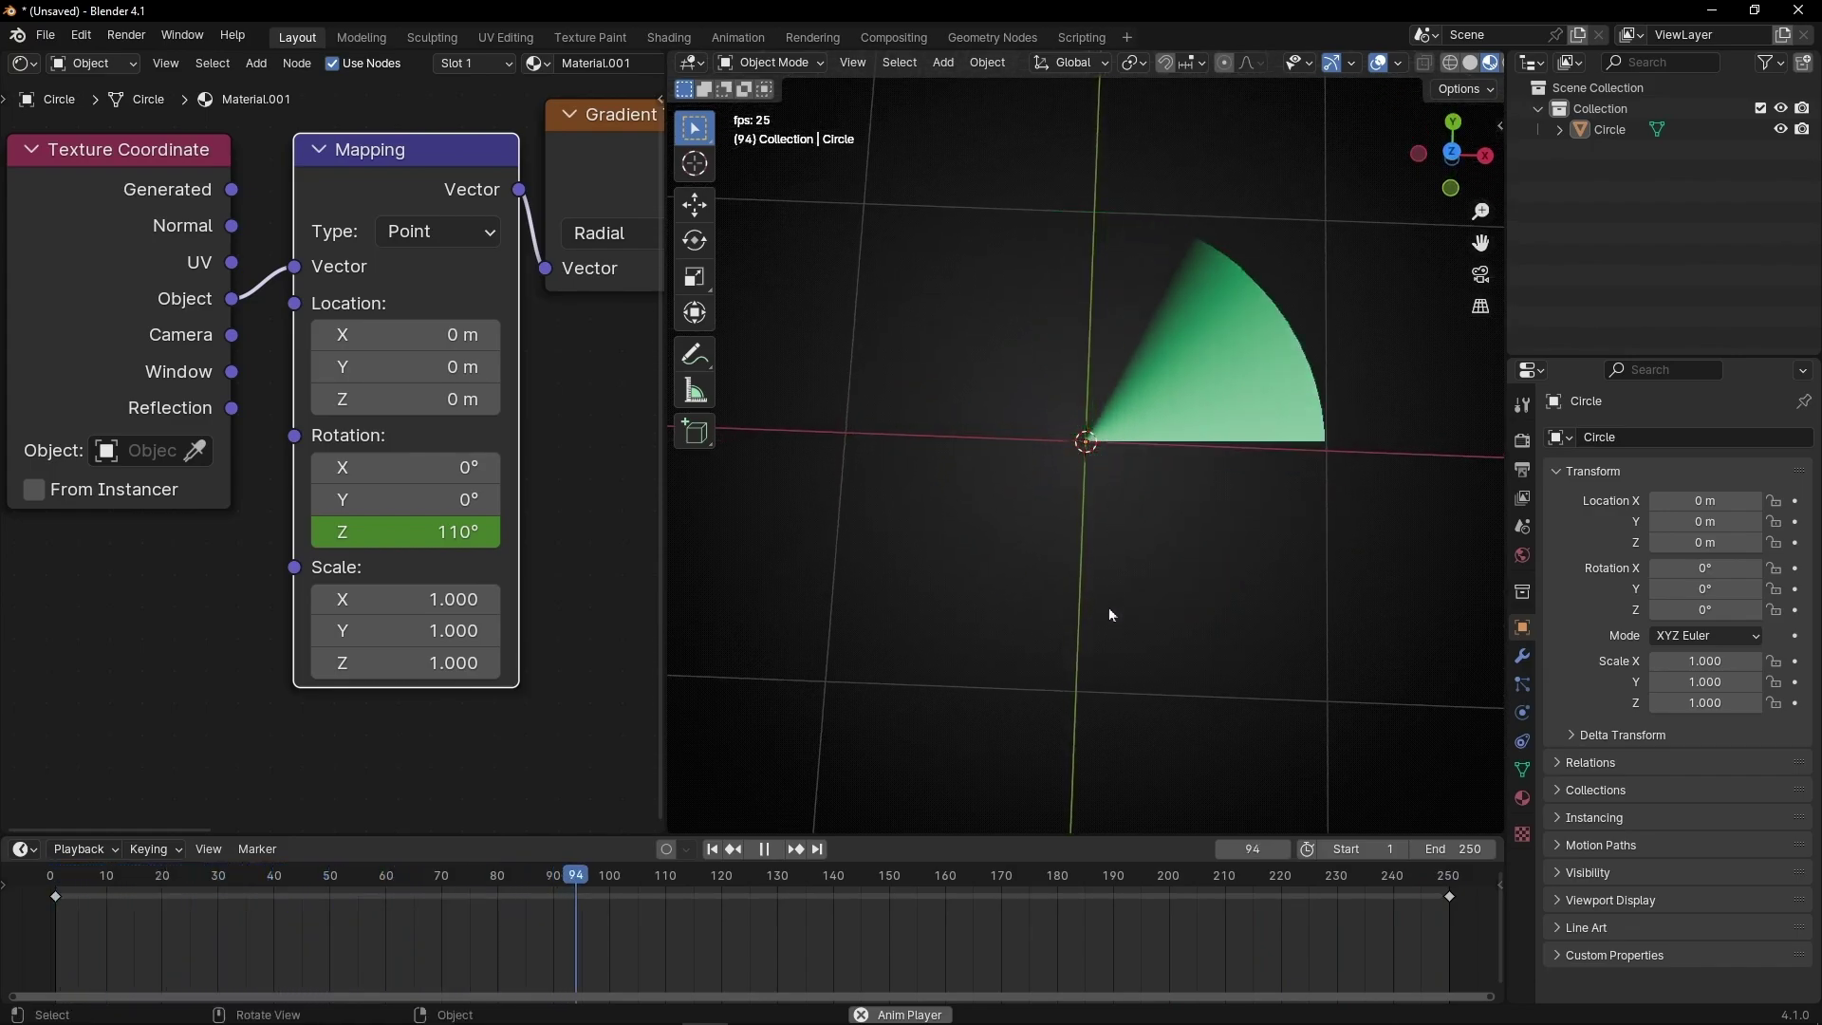
Step: Bring the Color Ramp node into view and test moving its white stop
middle_click_drag(615, 448, 93, 543)
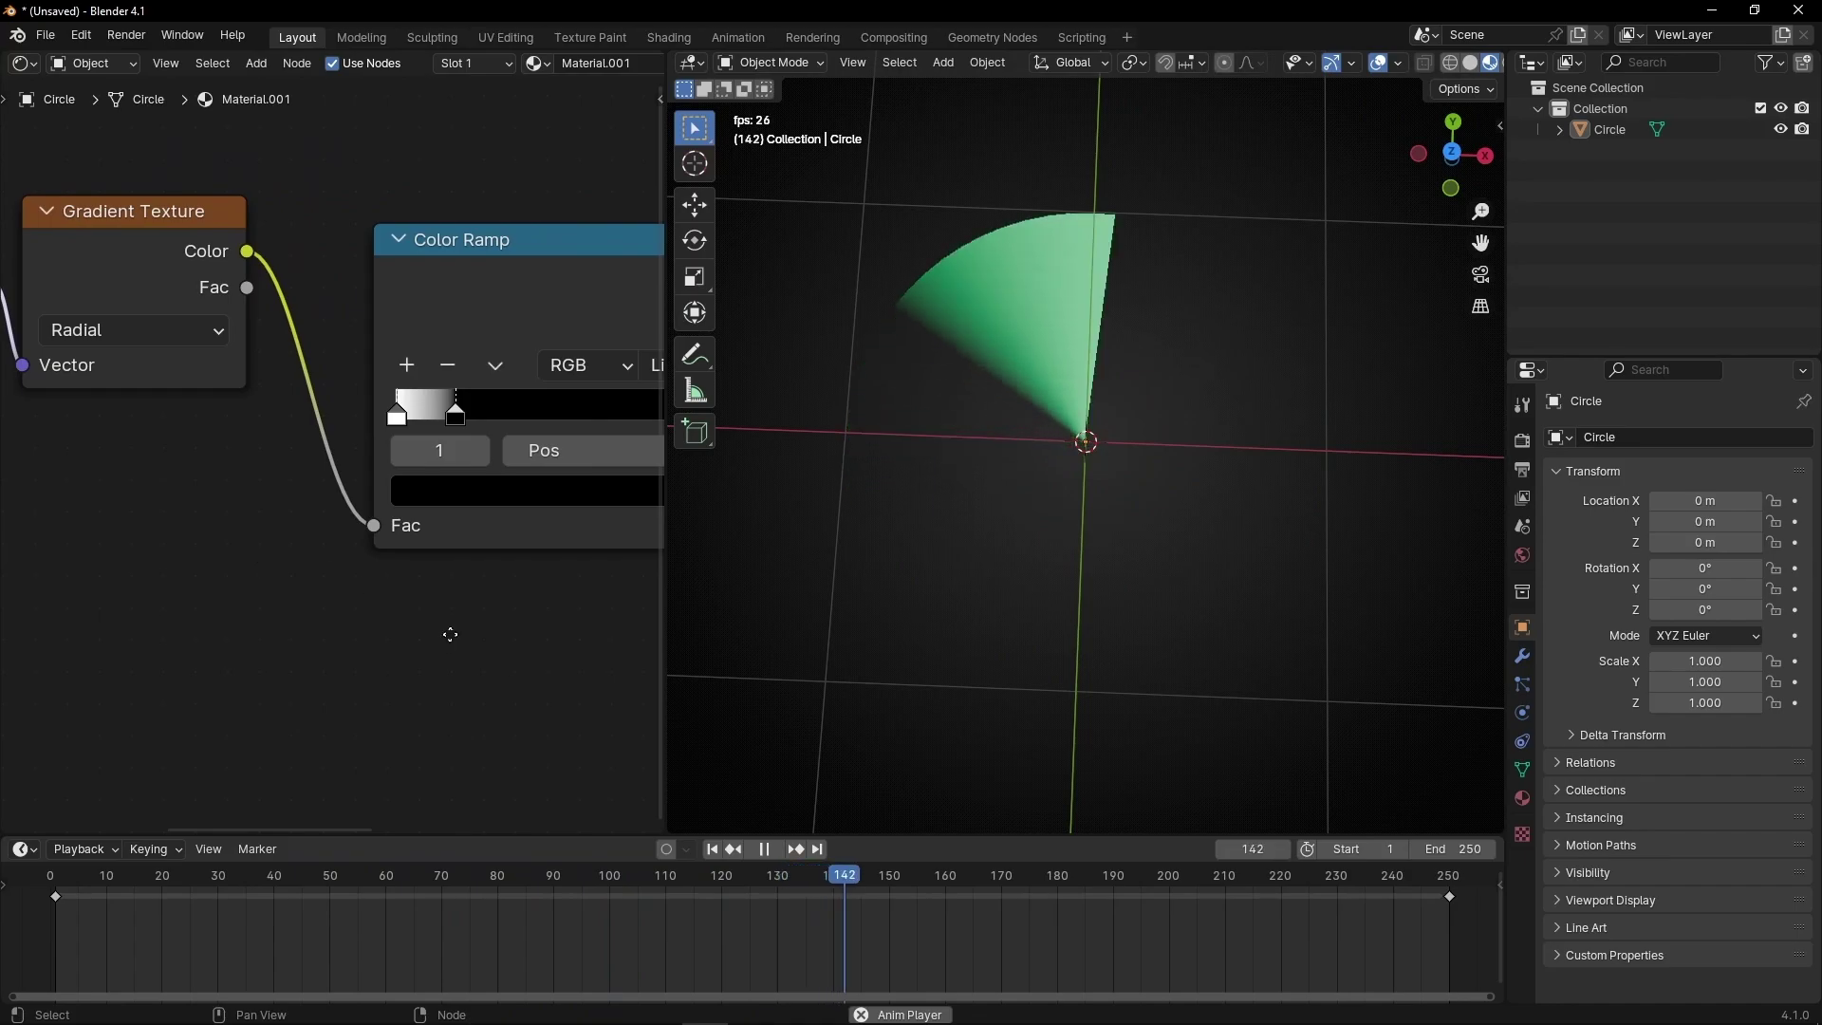
middle_click_drag(465, 501, 325, 529)
left_click(257, 441)
left_click_drag(261, 448, 330, 448)
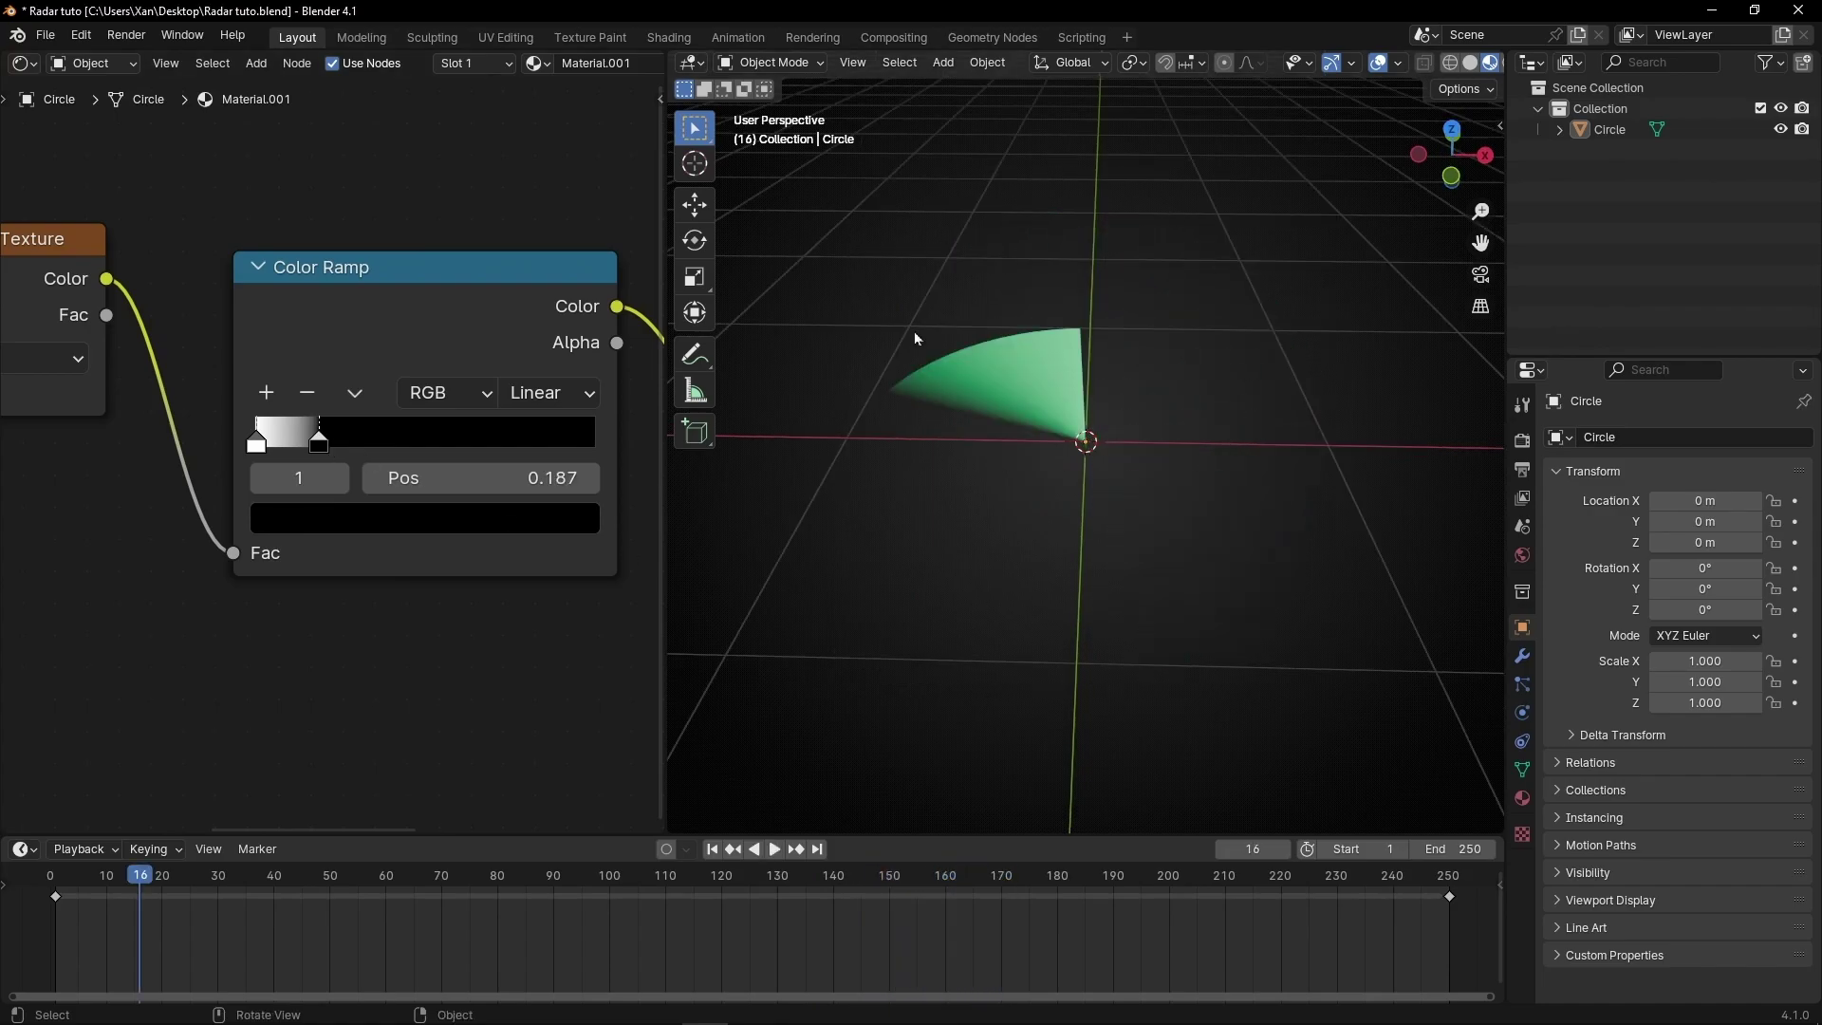
Step: Switch the viewport to Rendered shading and set the World strength to 0 for black
key("z")
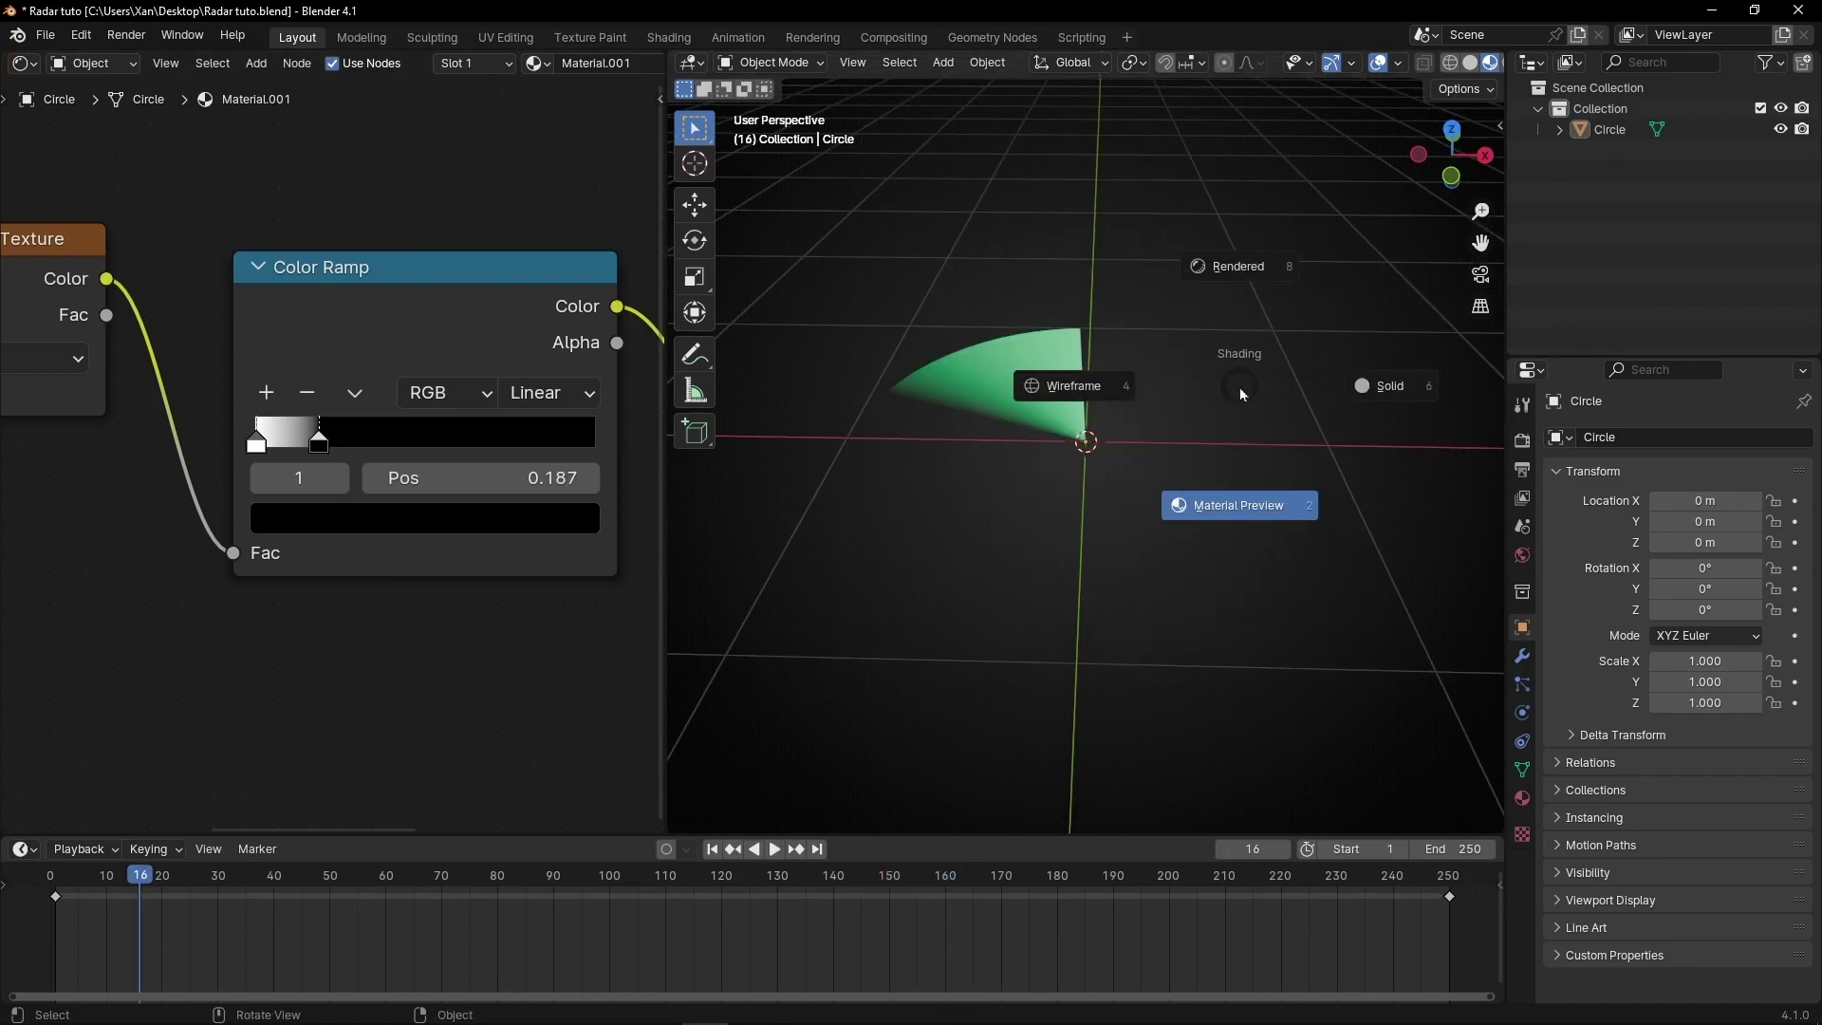
left_click(1207, 264)
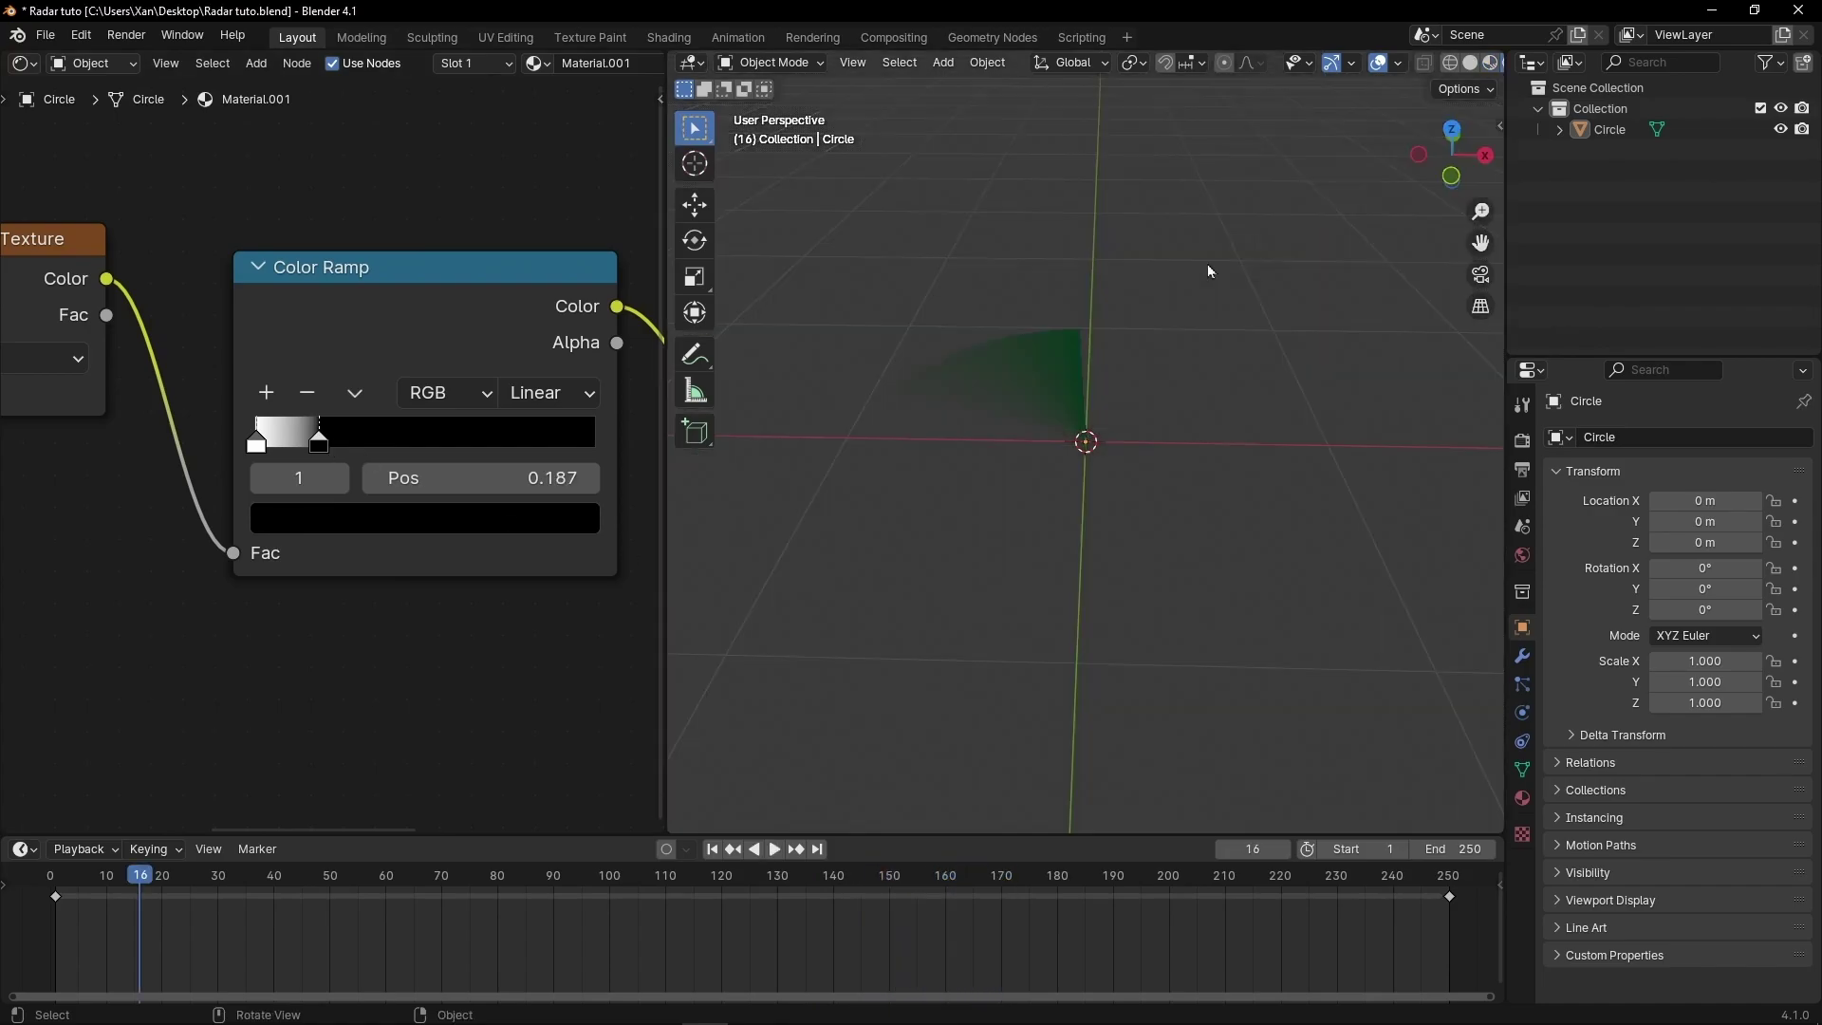
left_click(1523, 555)
key("BackSpace")
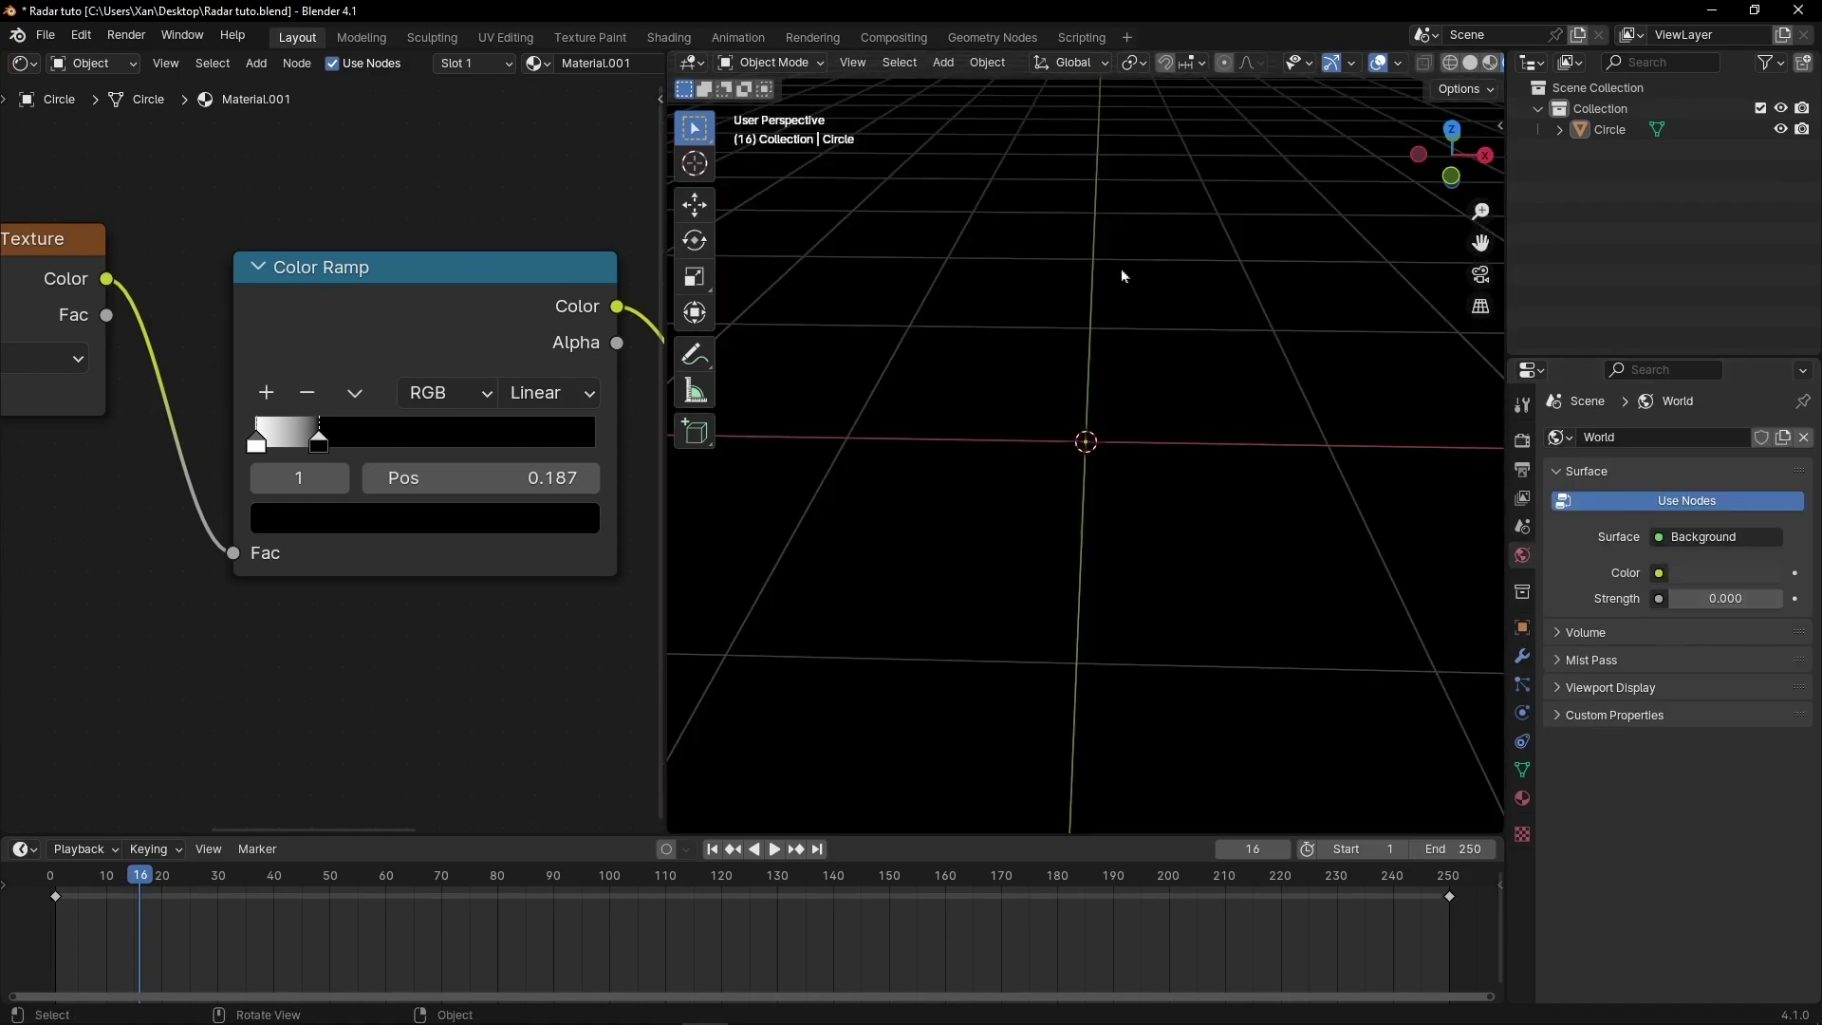
Step: Give the Principled BSDF a cyan-green emission at strength 3.9
middle_click_drag(477, 683, 624, 622)
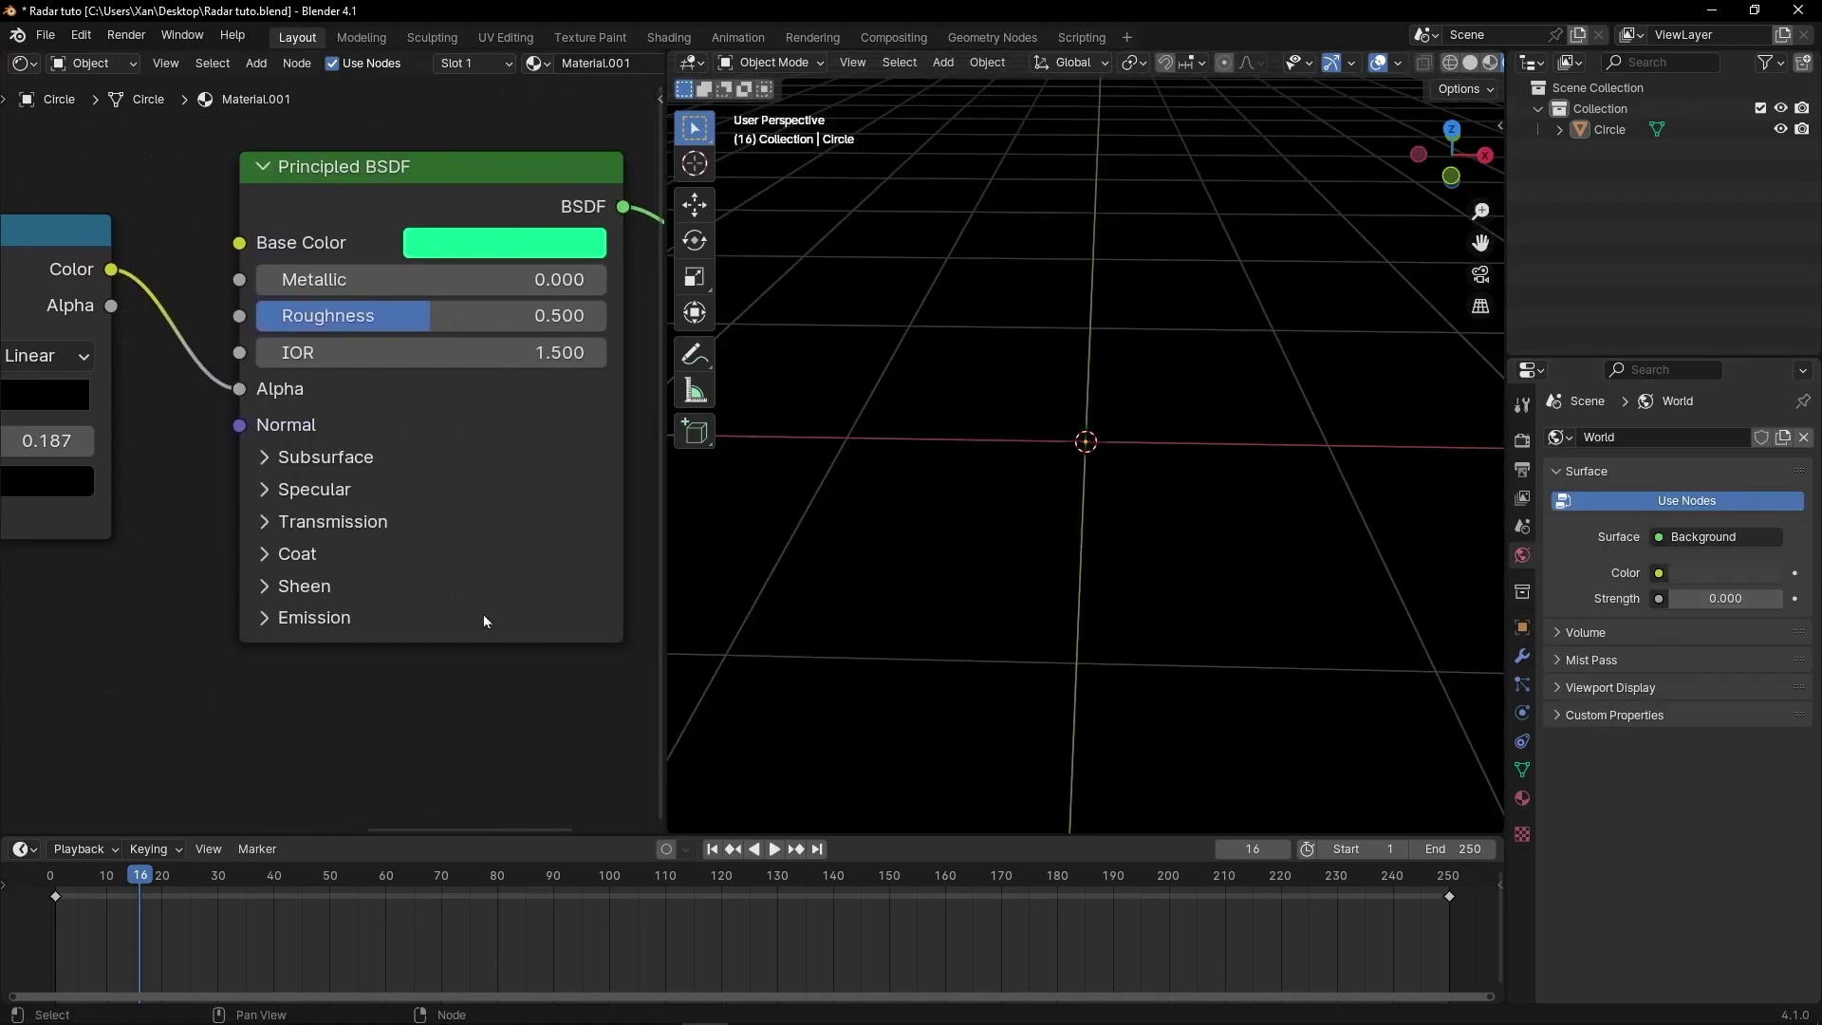
left_click(264, 619)
left_click_drag(369, 699, 539, 672)
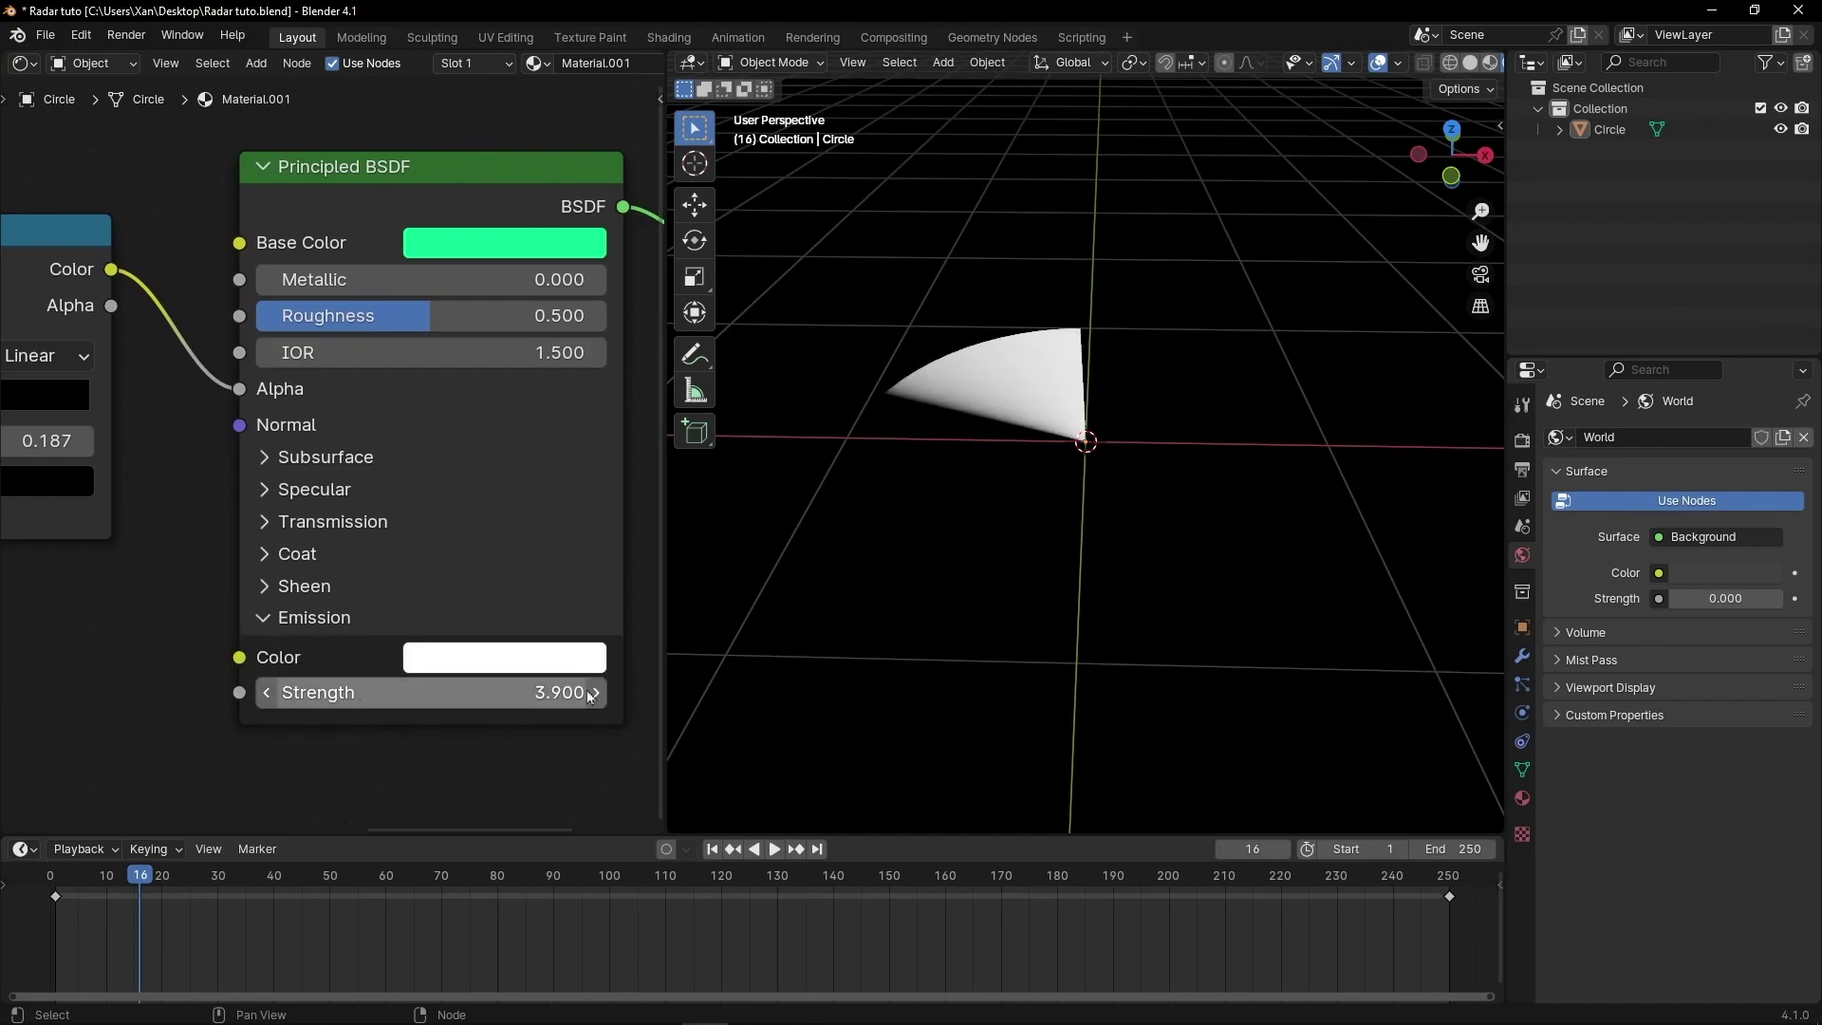
left_click(539, 658)
left_click_drag(532, 291, 516, 182)
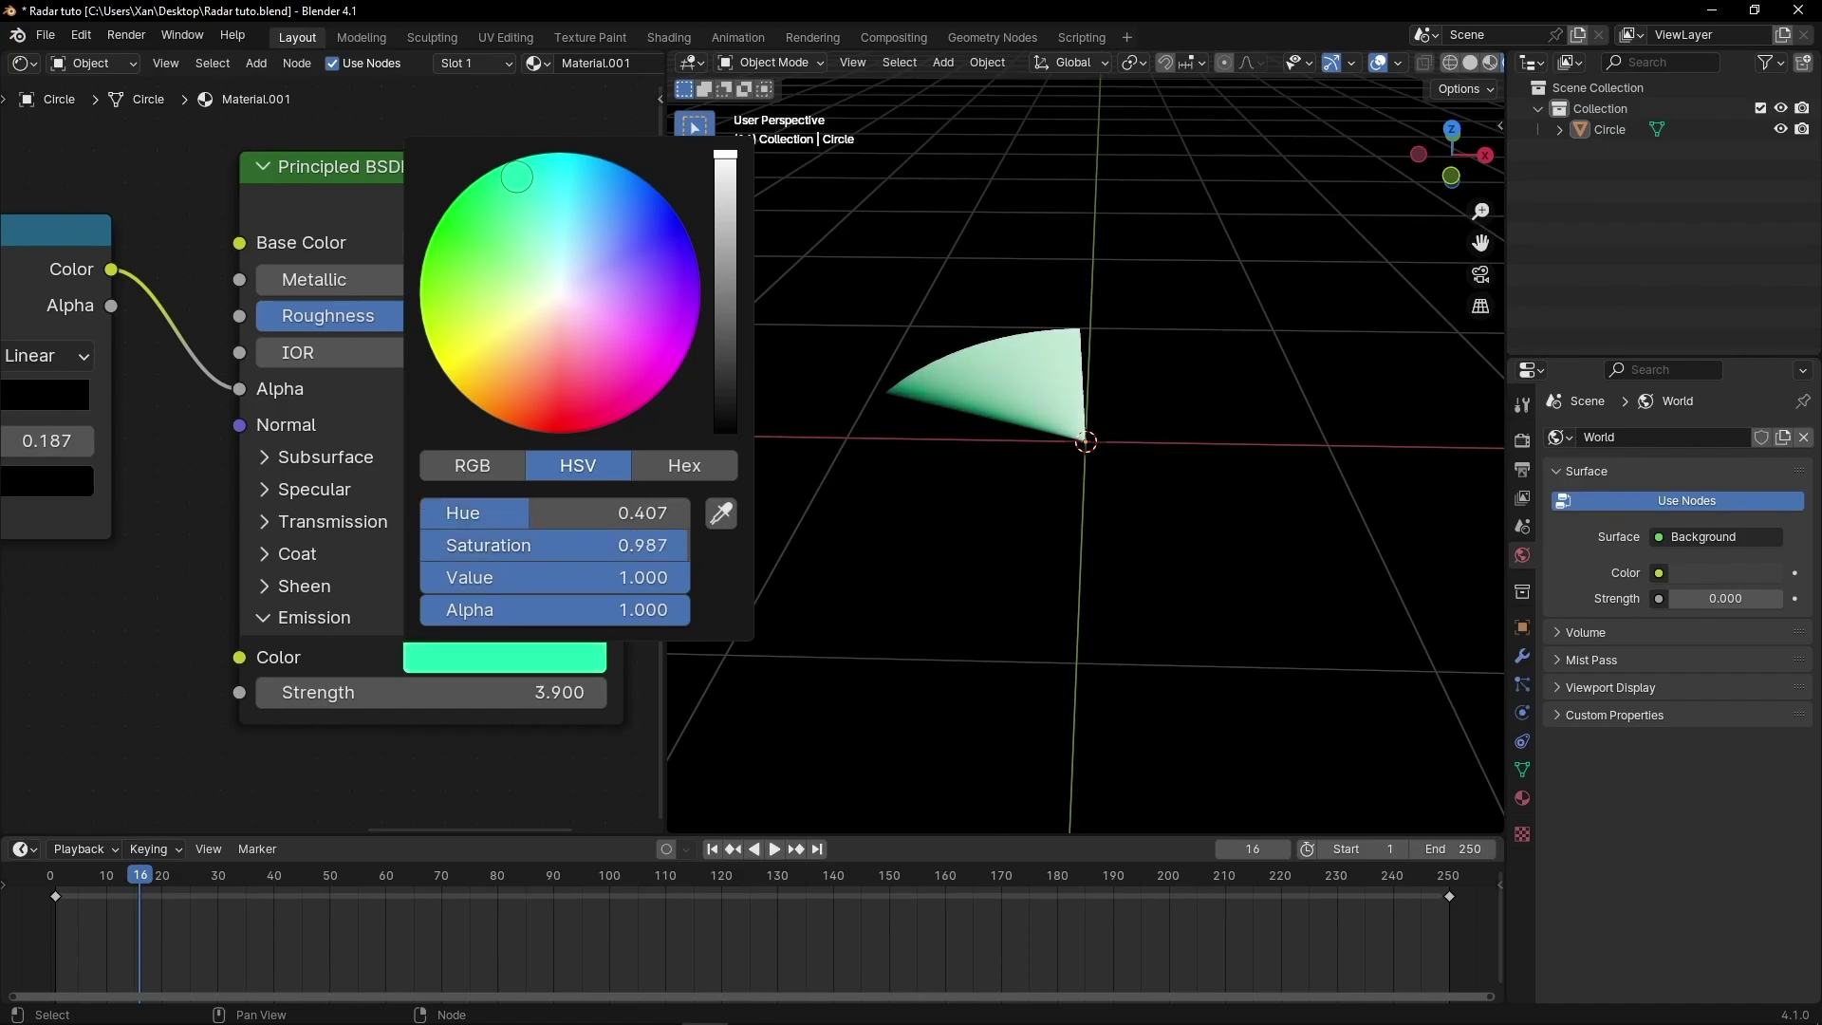
Step: Enable Bloom in the render settings, then play the animation in a maximized viewport
left_click(1522, 441)
left_click(1573, 610)
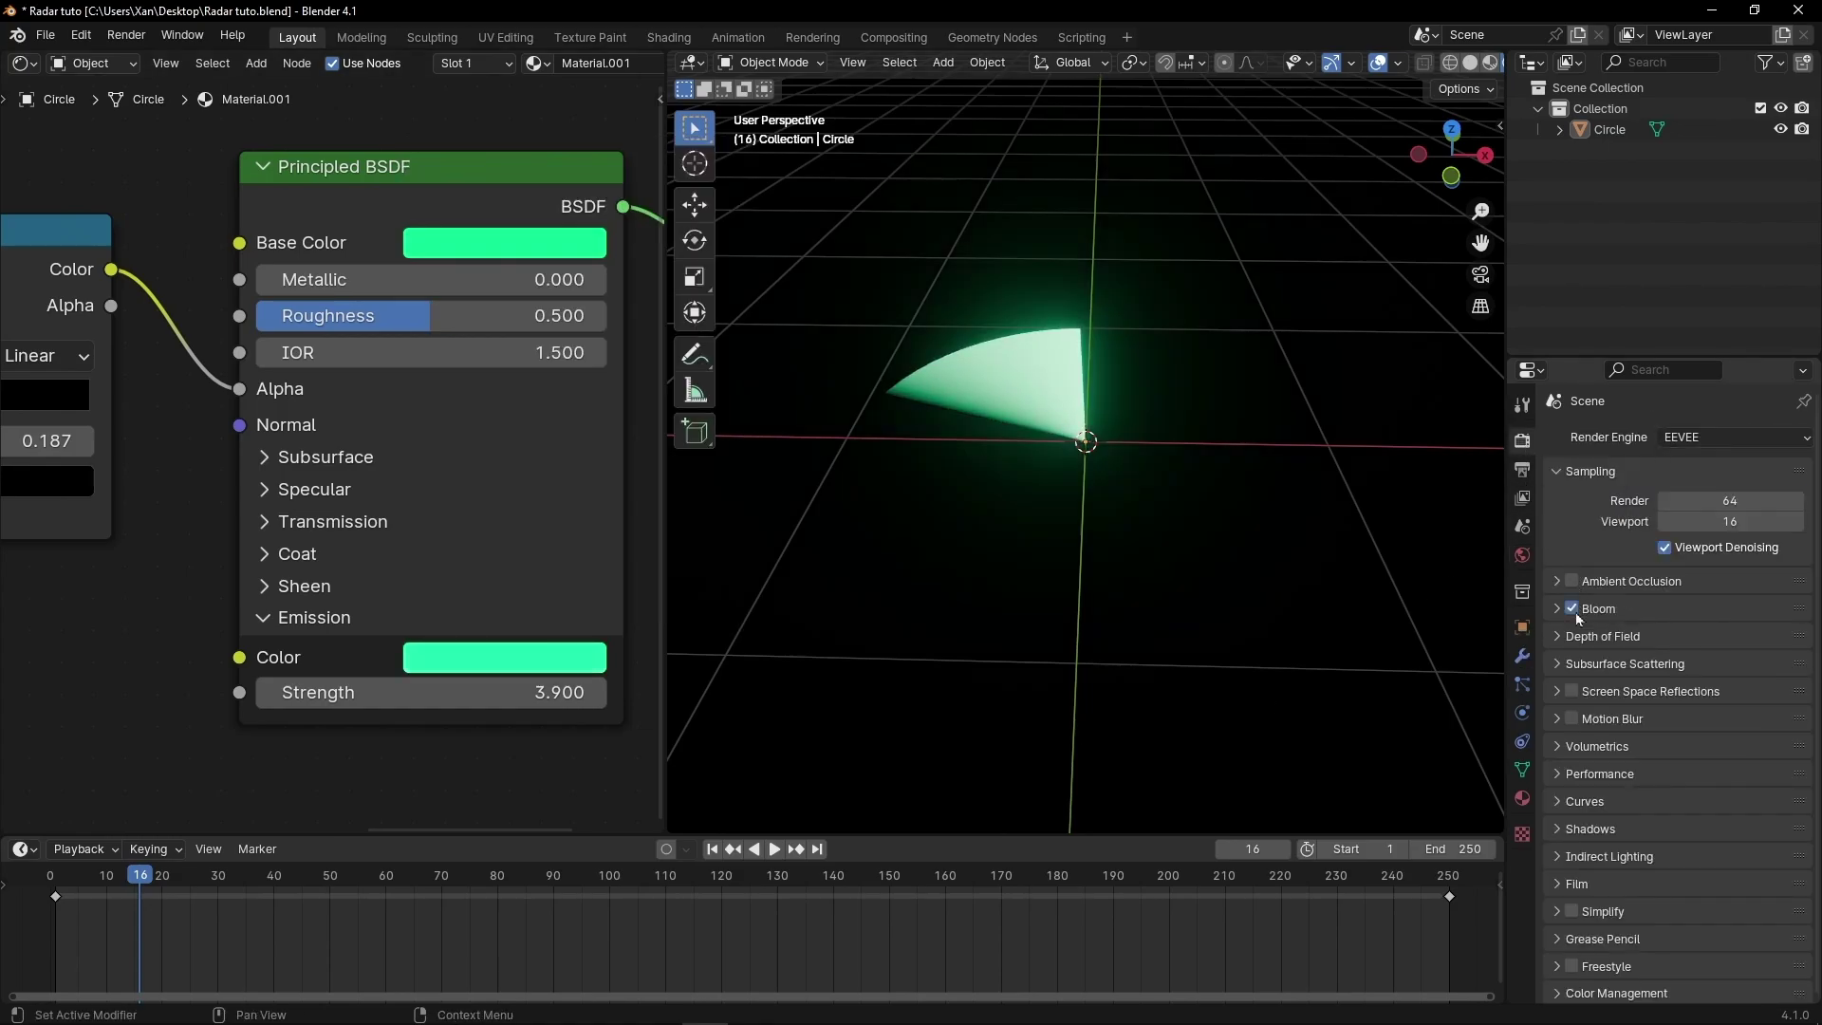
key("space")
key("ctrl+space")
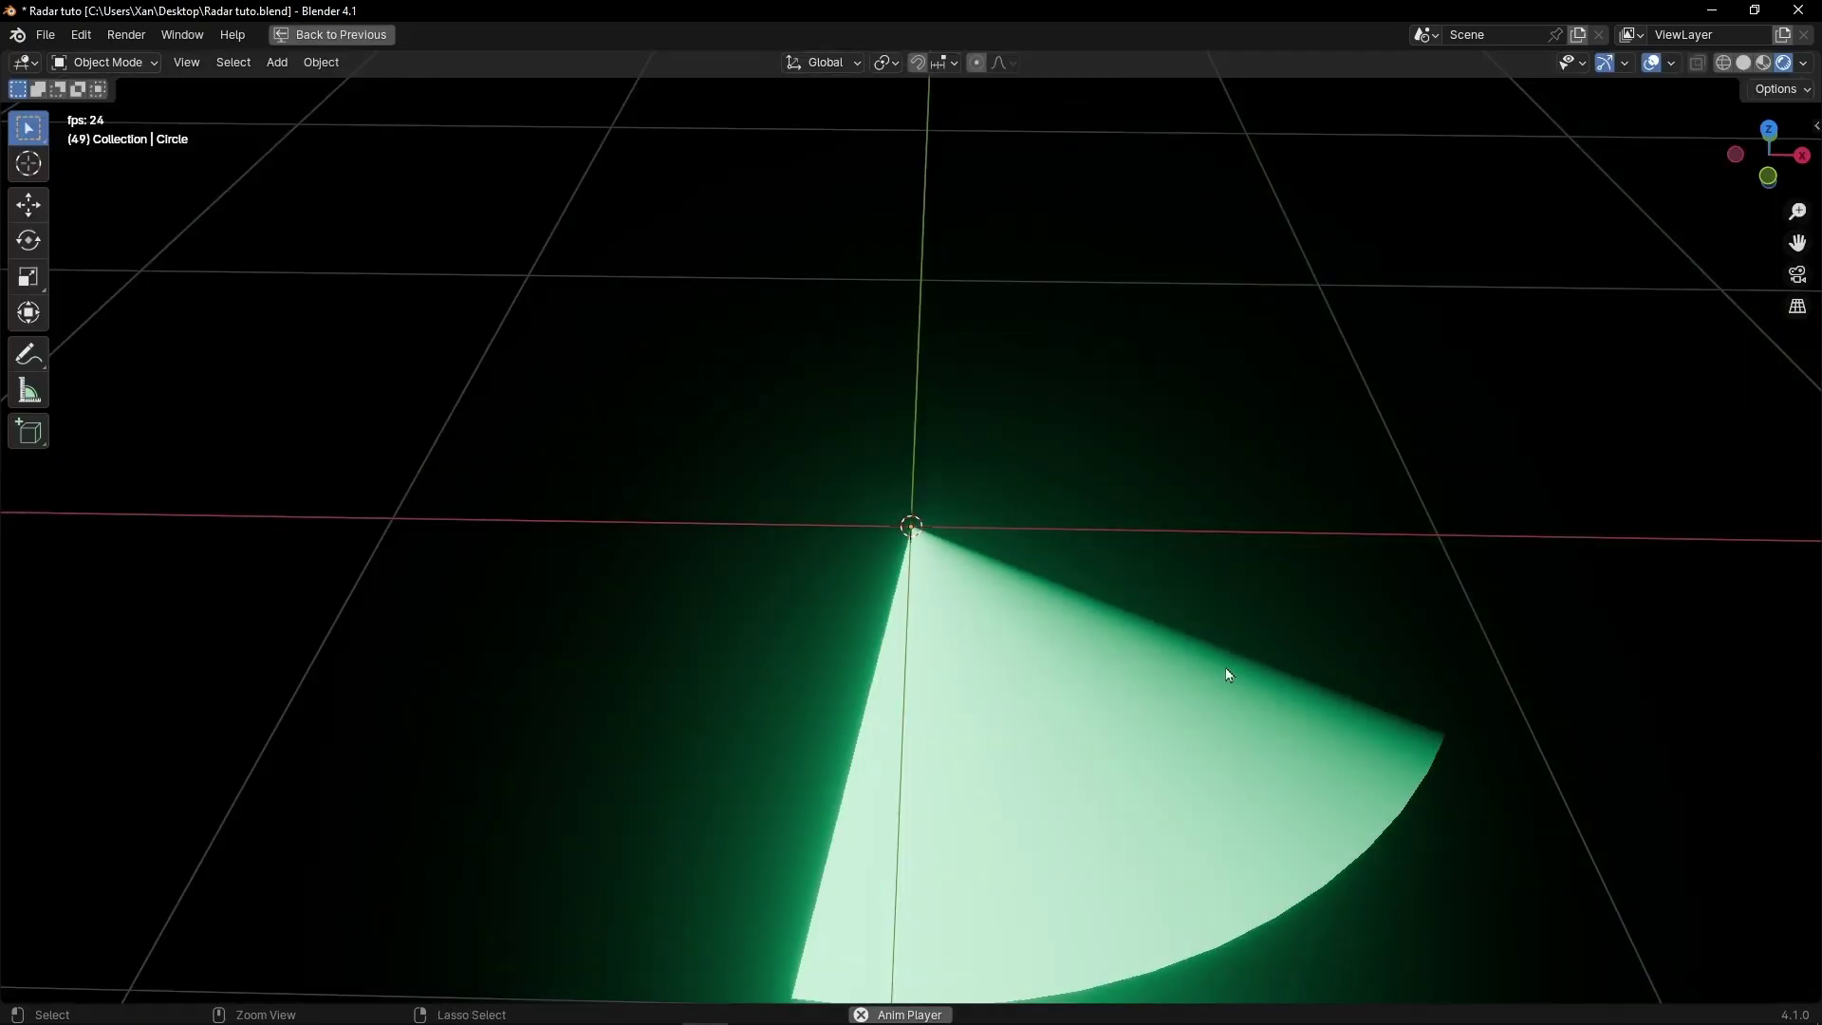
Step: Hide overlays in top view, then adjust radar ring count, tick marks, Little Lines and point density
left_click(1651, 62)
key("KP_7")
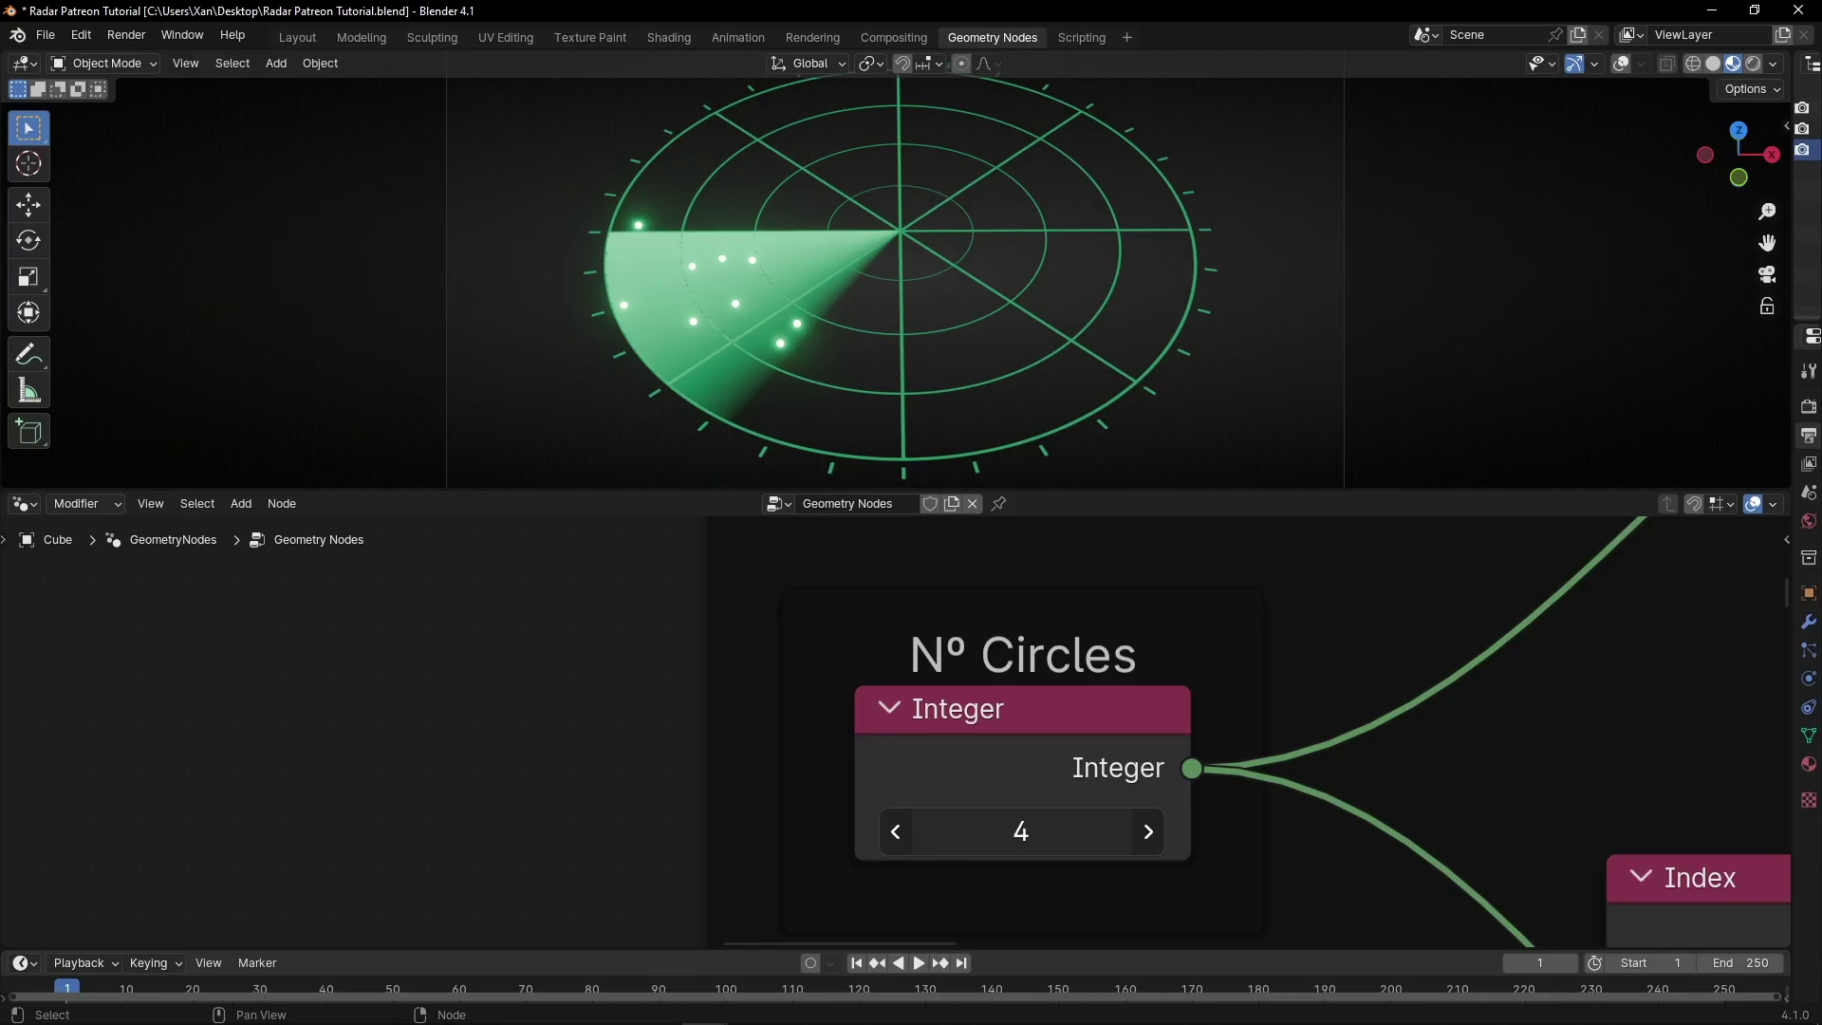
mouse_move(1021, 832)
left_mouse_down()
mouse_move(1233, 831)
mouse_move(1021, 832)
left_mouse_up()
left_click_drag(875, 830, 926, 830)
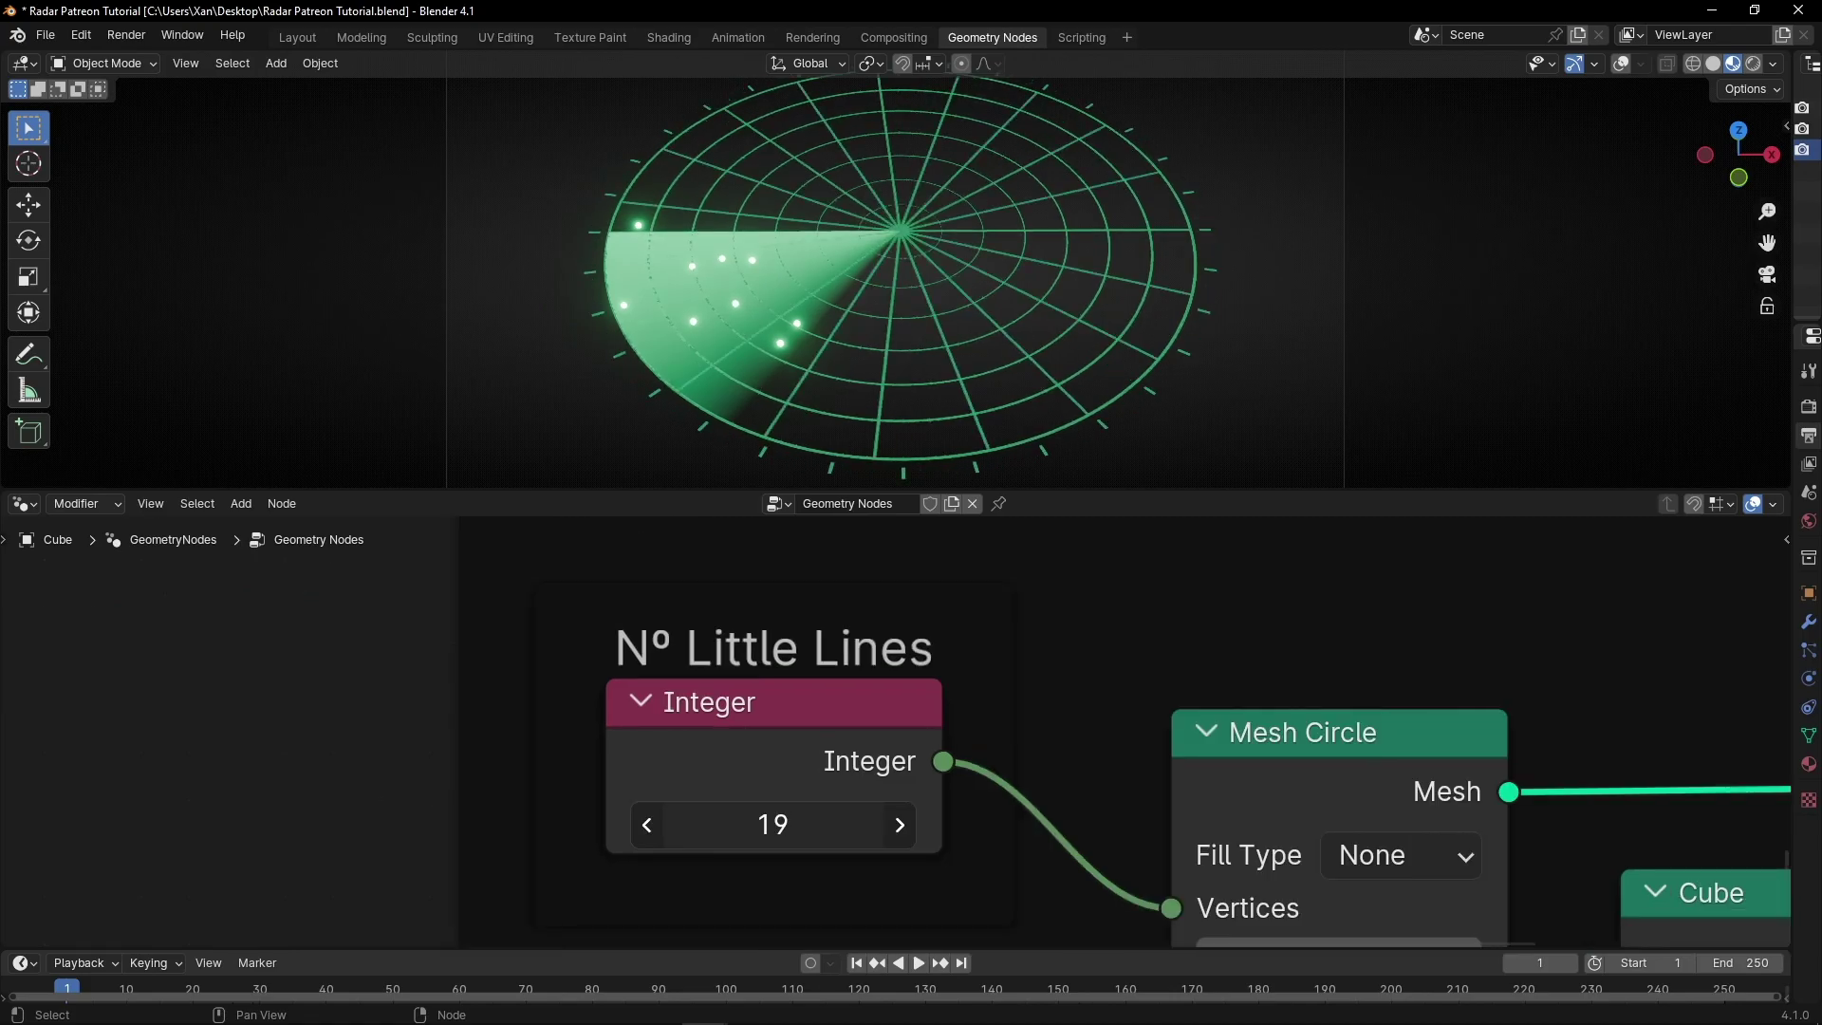
mouse_move(767, 825)
left_mouse_down()
mouse_move(826, 825)
mouse_move(797, 825)
left_mouse_up()
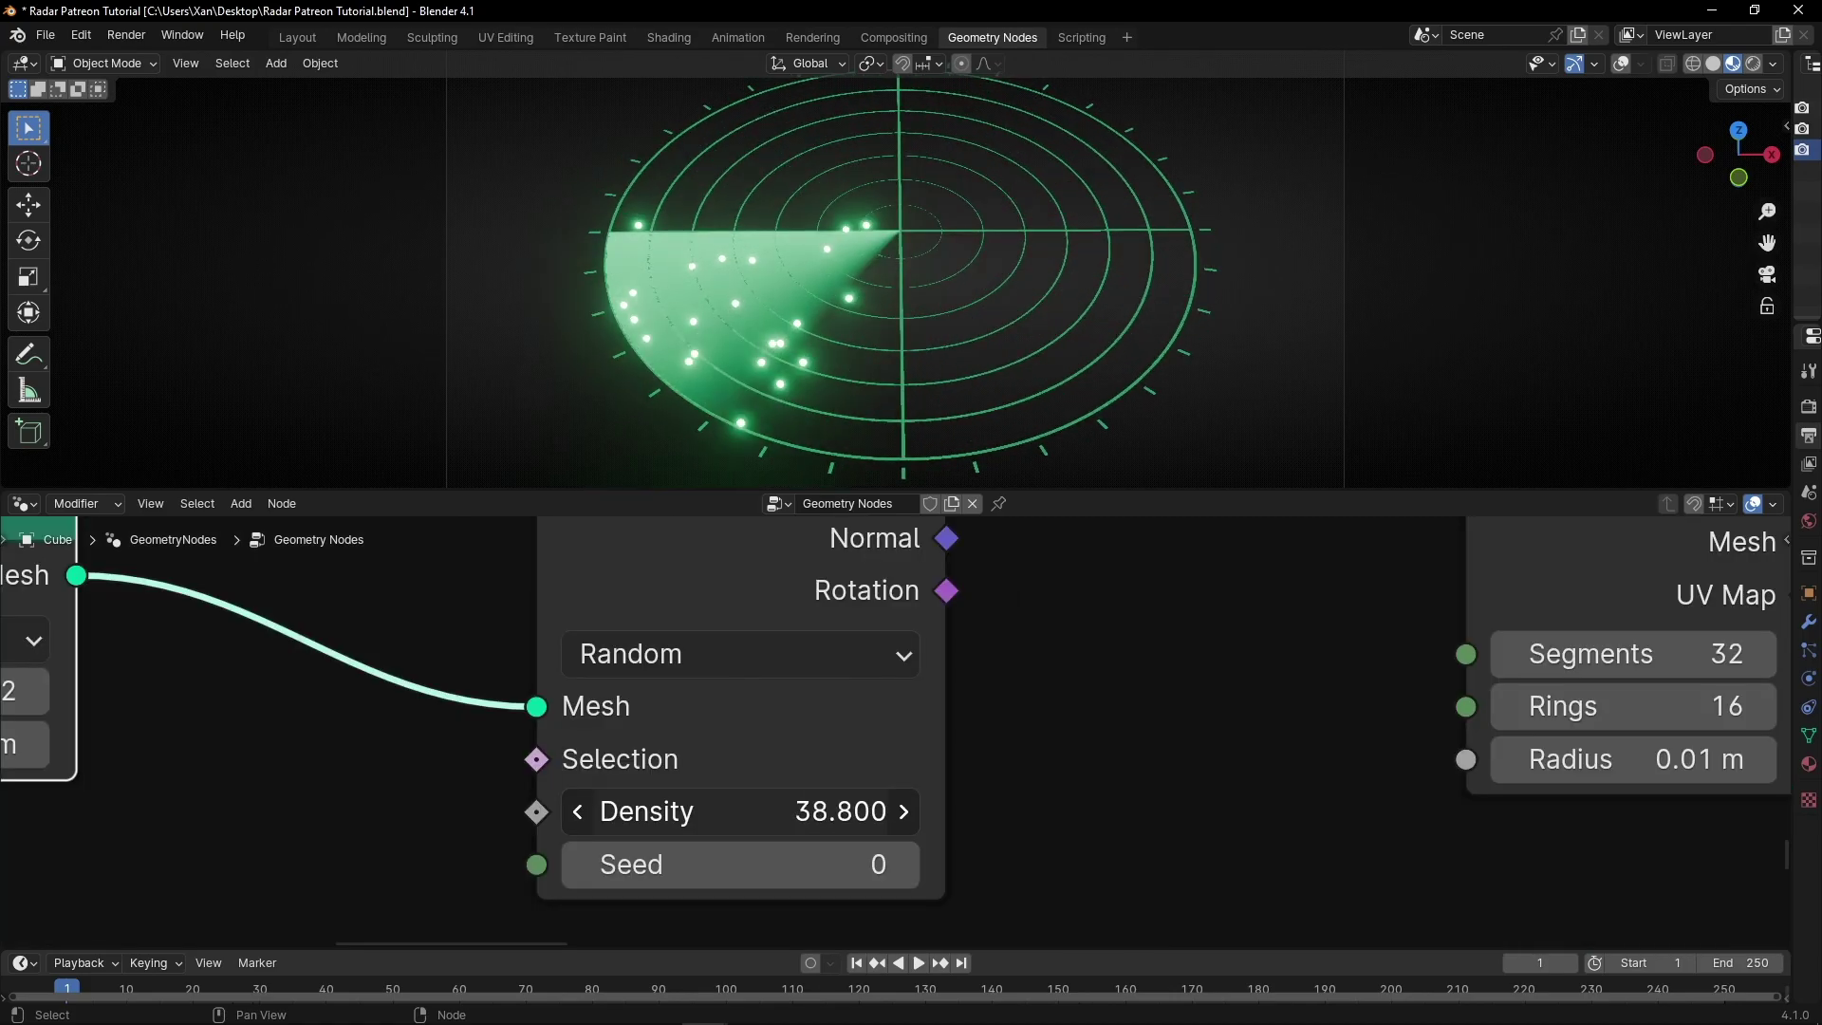
mouse_move(759, 811)
left_mouse_down()
mouse_move(703, 812)
mouse_move(778, 812)
left_mouse_up()
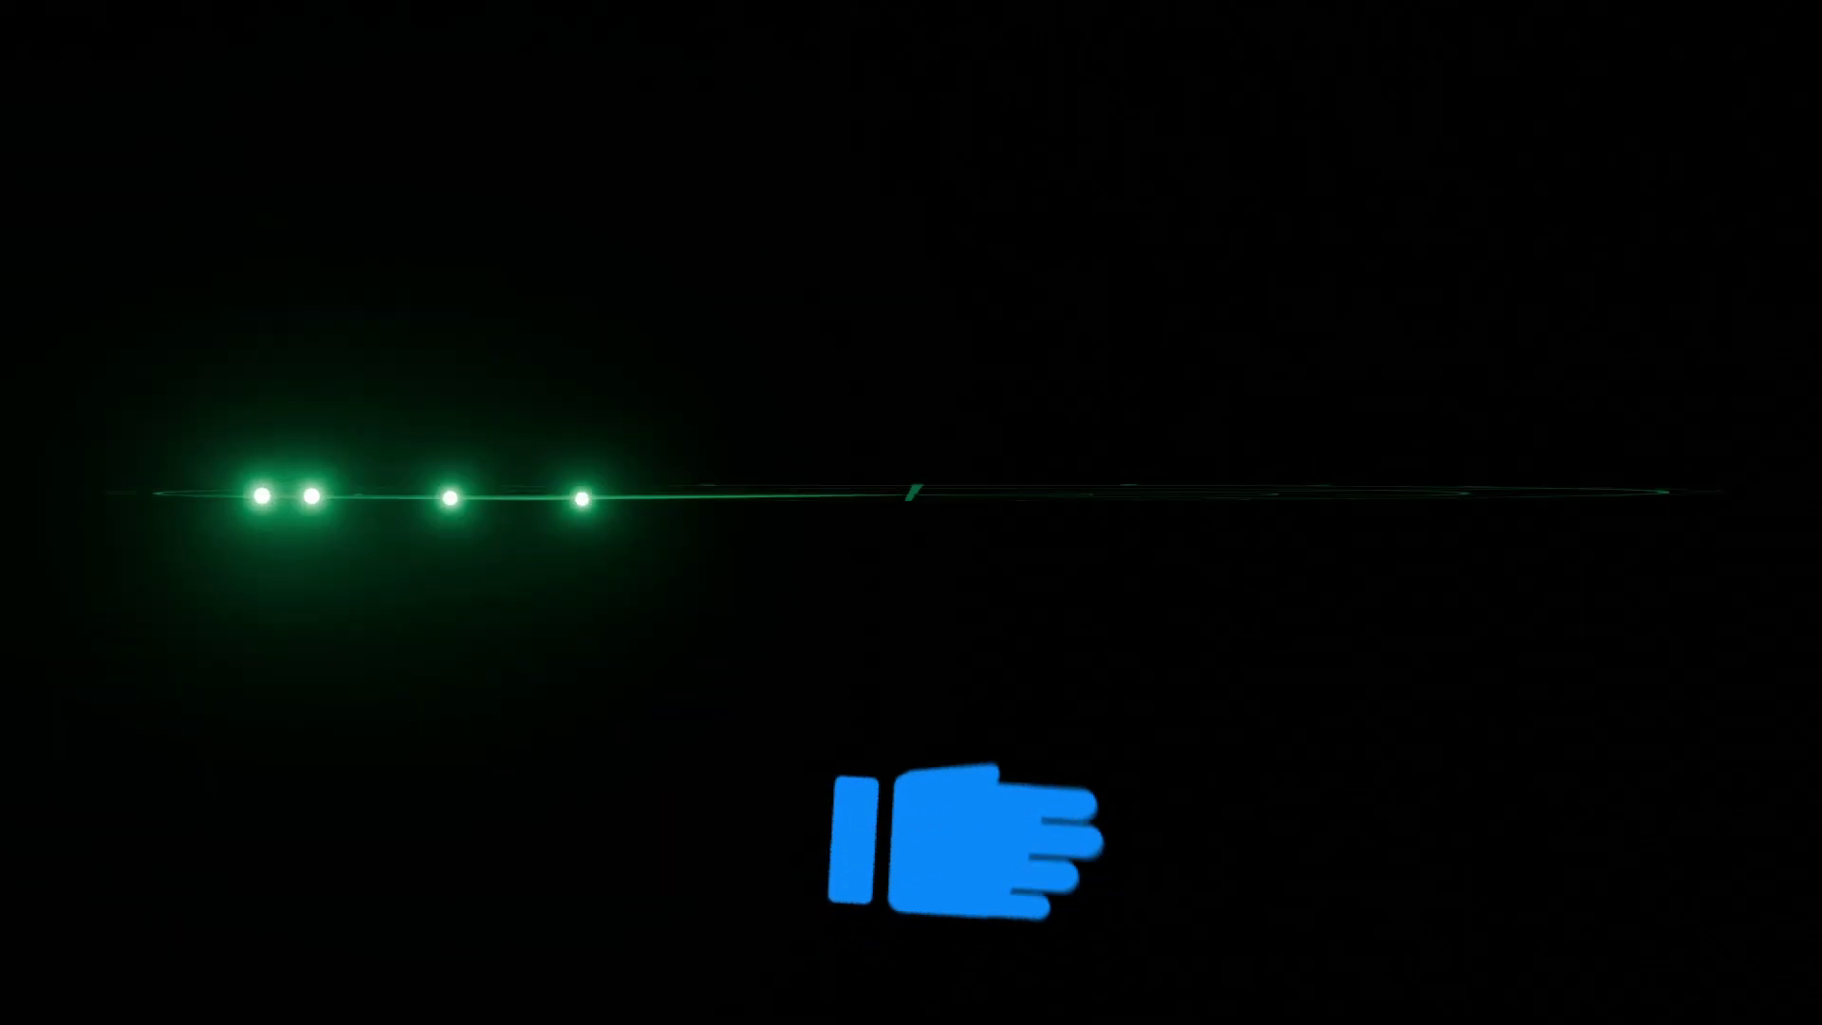